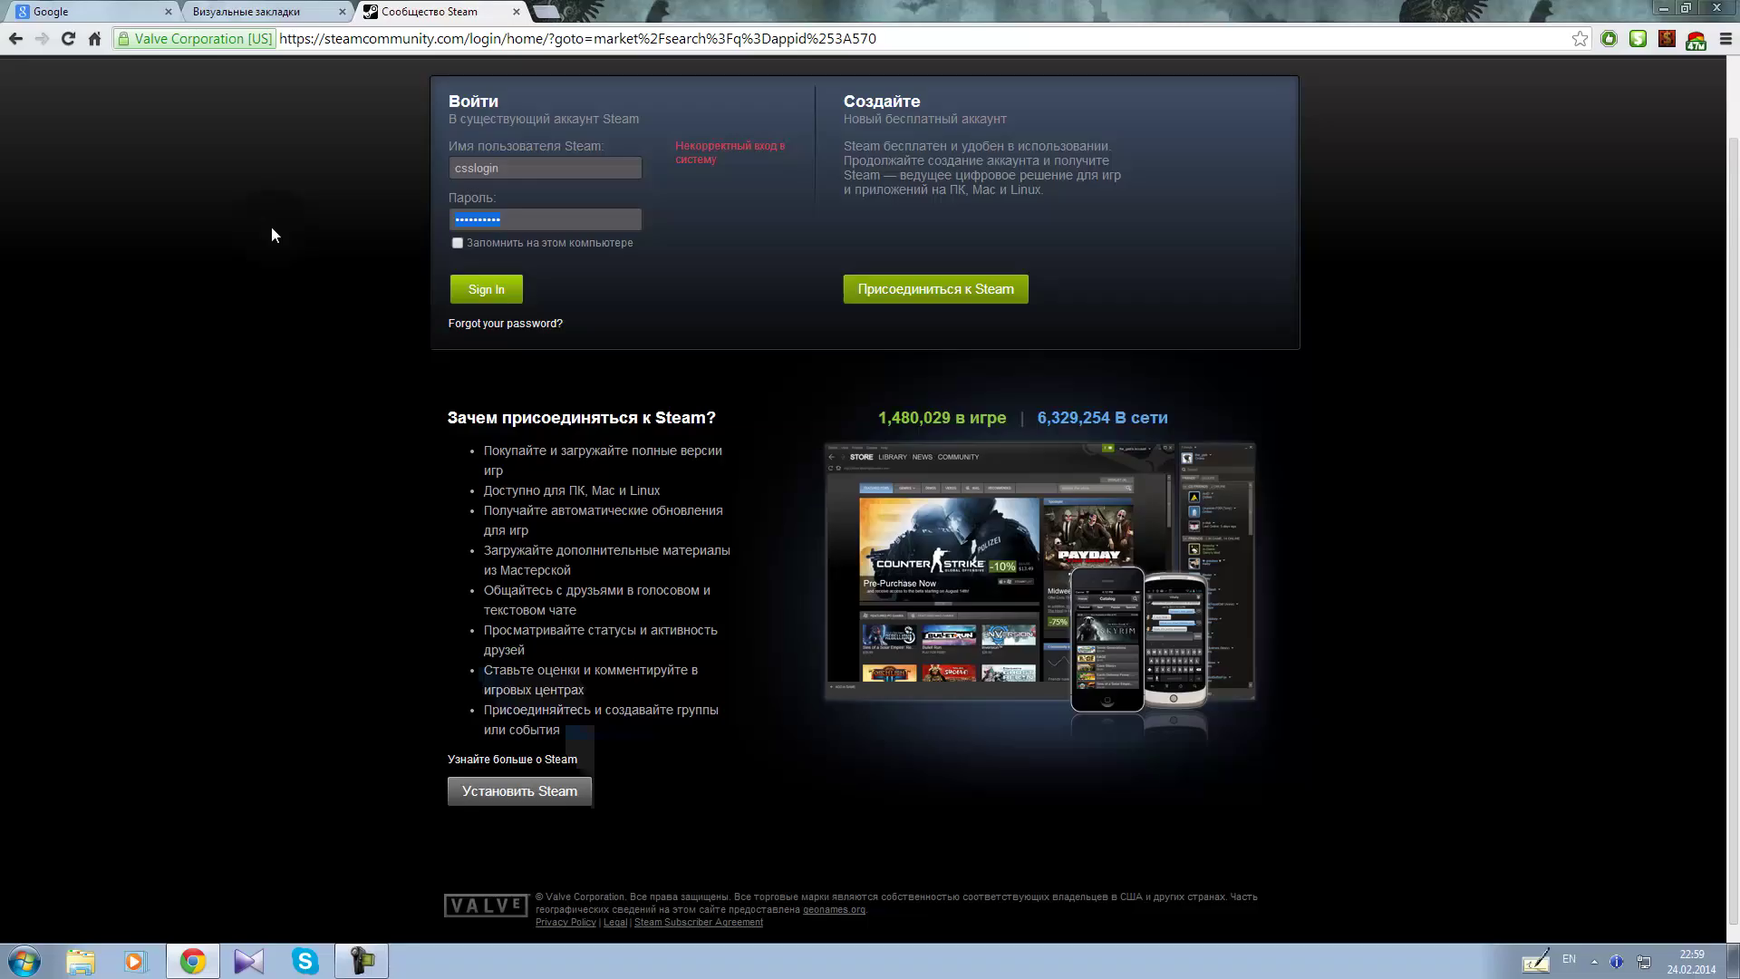
Step: Sign in to the Steam community account by entering the account password
{"action": "type", "text": "•••••••"}
{"action": "key", "text": "Return"}
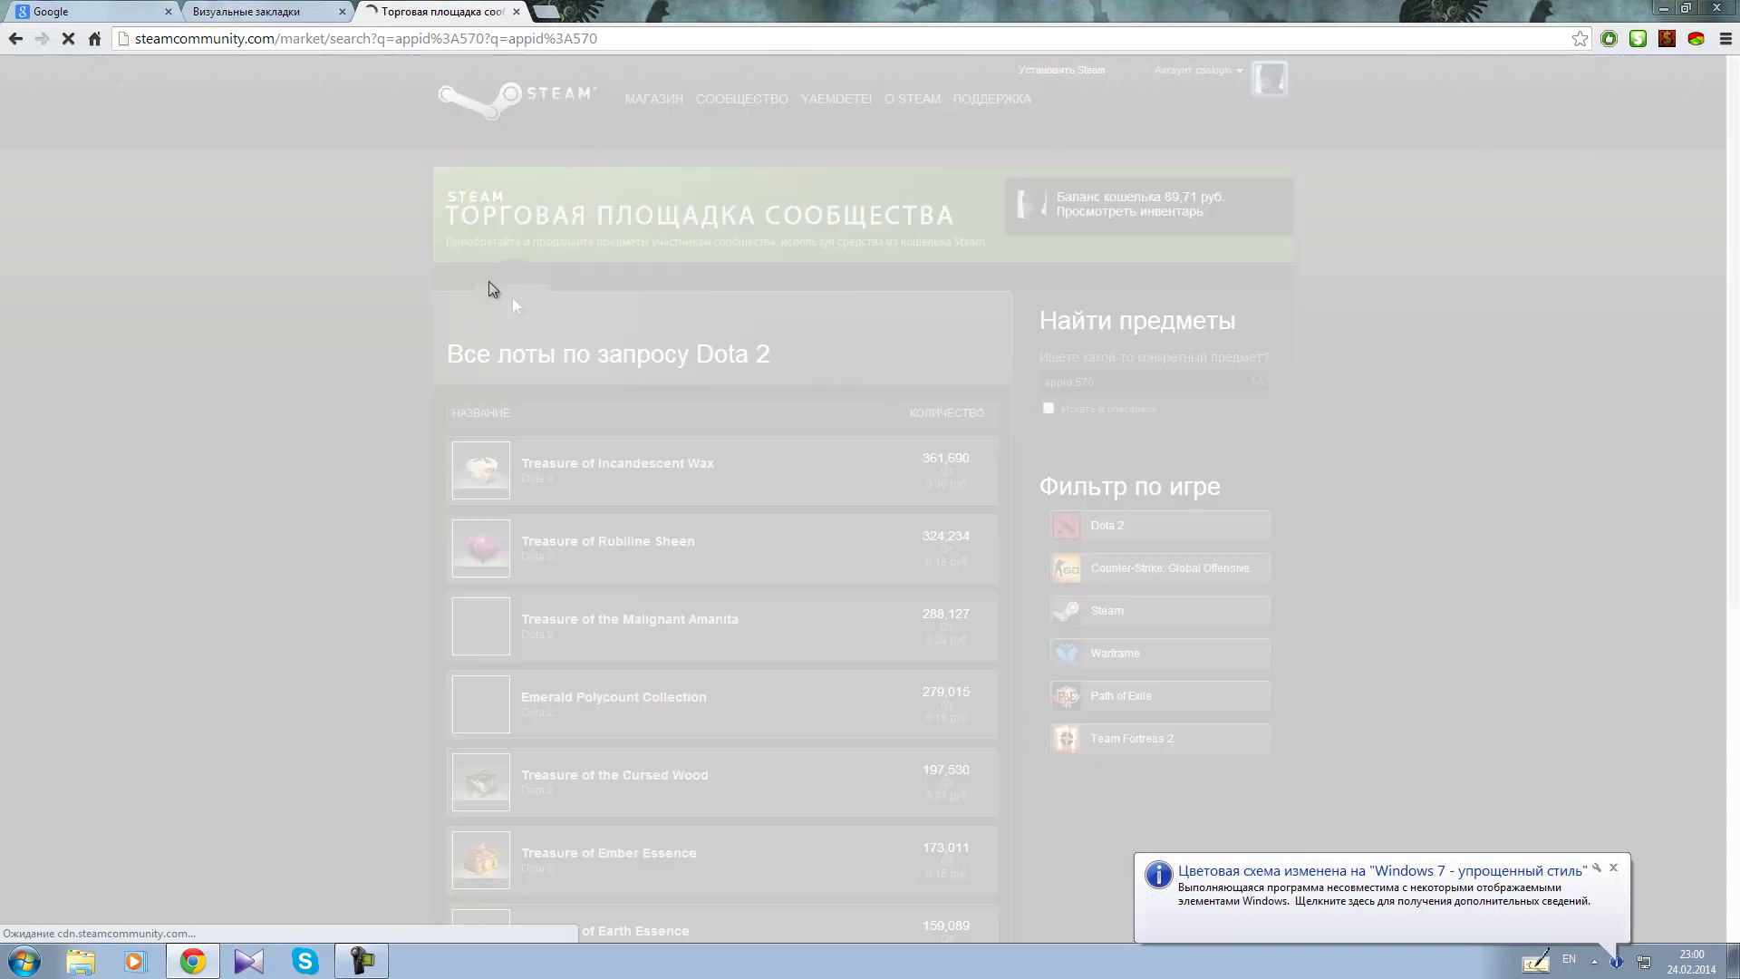
Step: Open the community market's home page and look through the active sell listings
{"action": "scroll", "coordinate": [1435, 411], "scroll_direction": "down", "scroll_amount": 2}
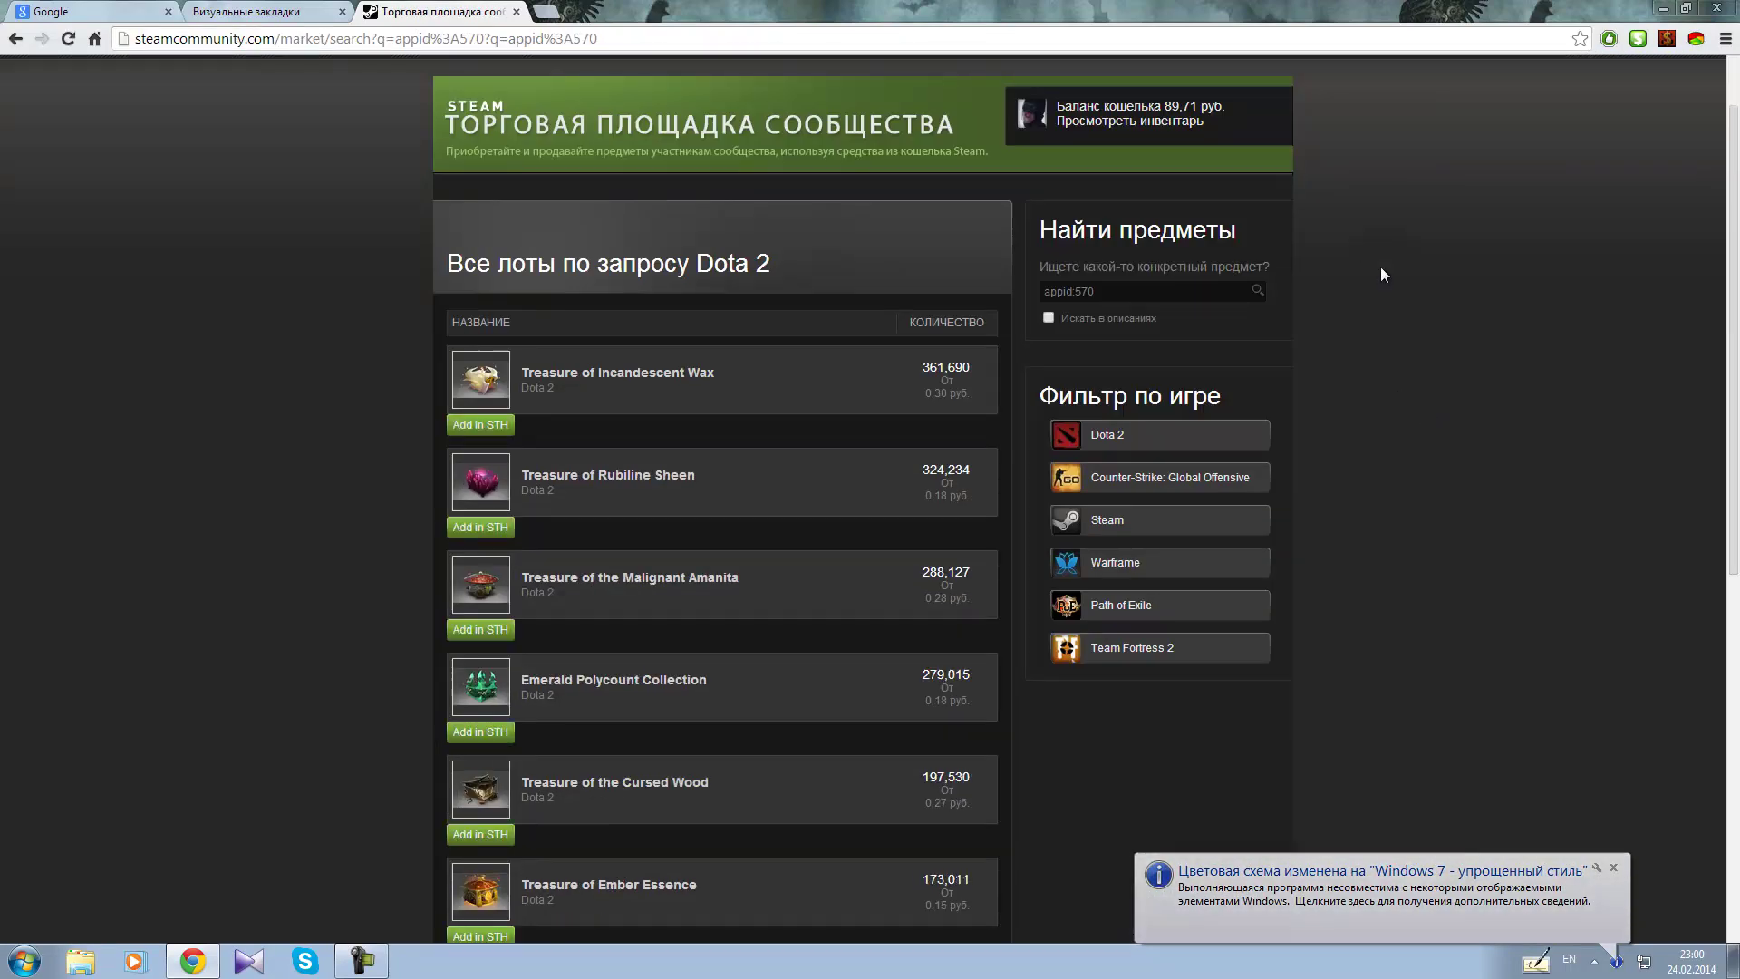
{"action": "left_click", "coordinate": [1172, 113]}
{"action": "scroll", "coordinate": [1171, 114], "scroll_direction": "up", "scroll_amount": 1}
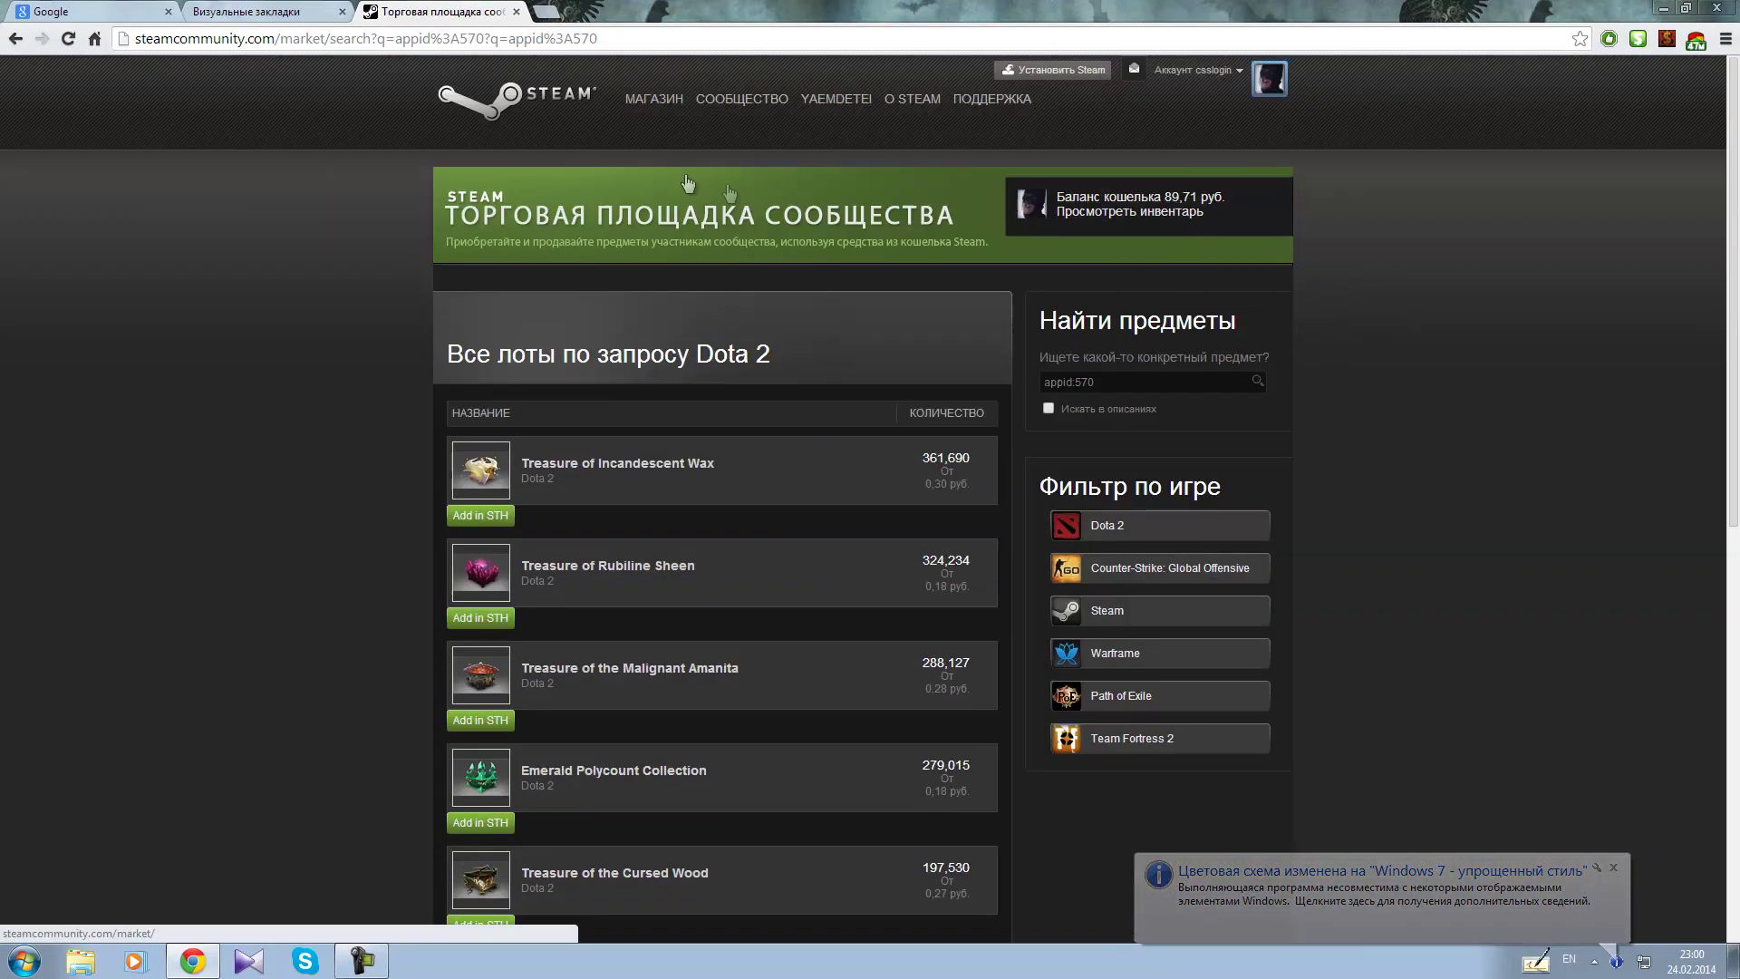
{"action": "mouse_move", "coordinate": [741, 98]}
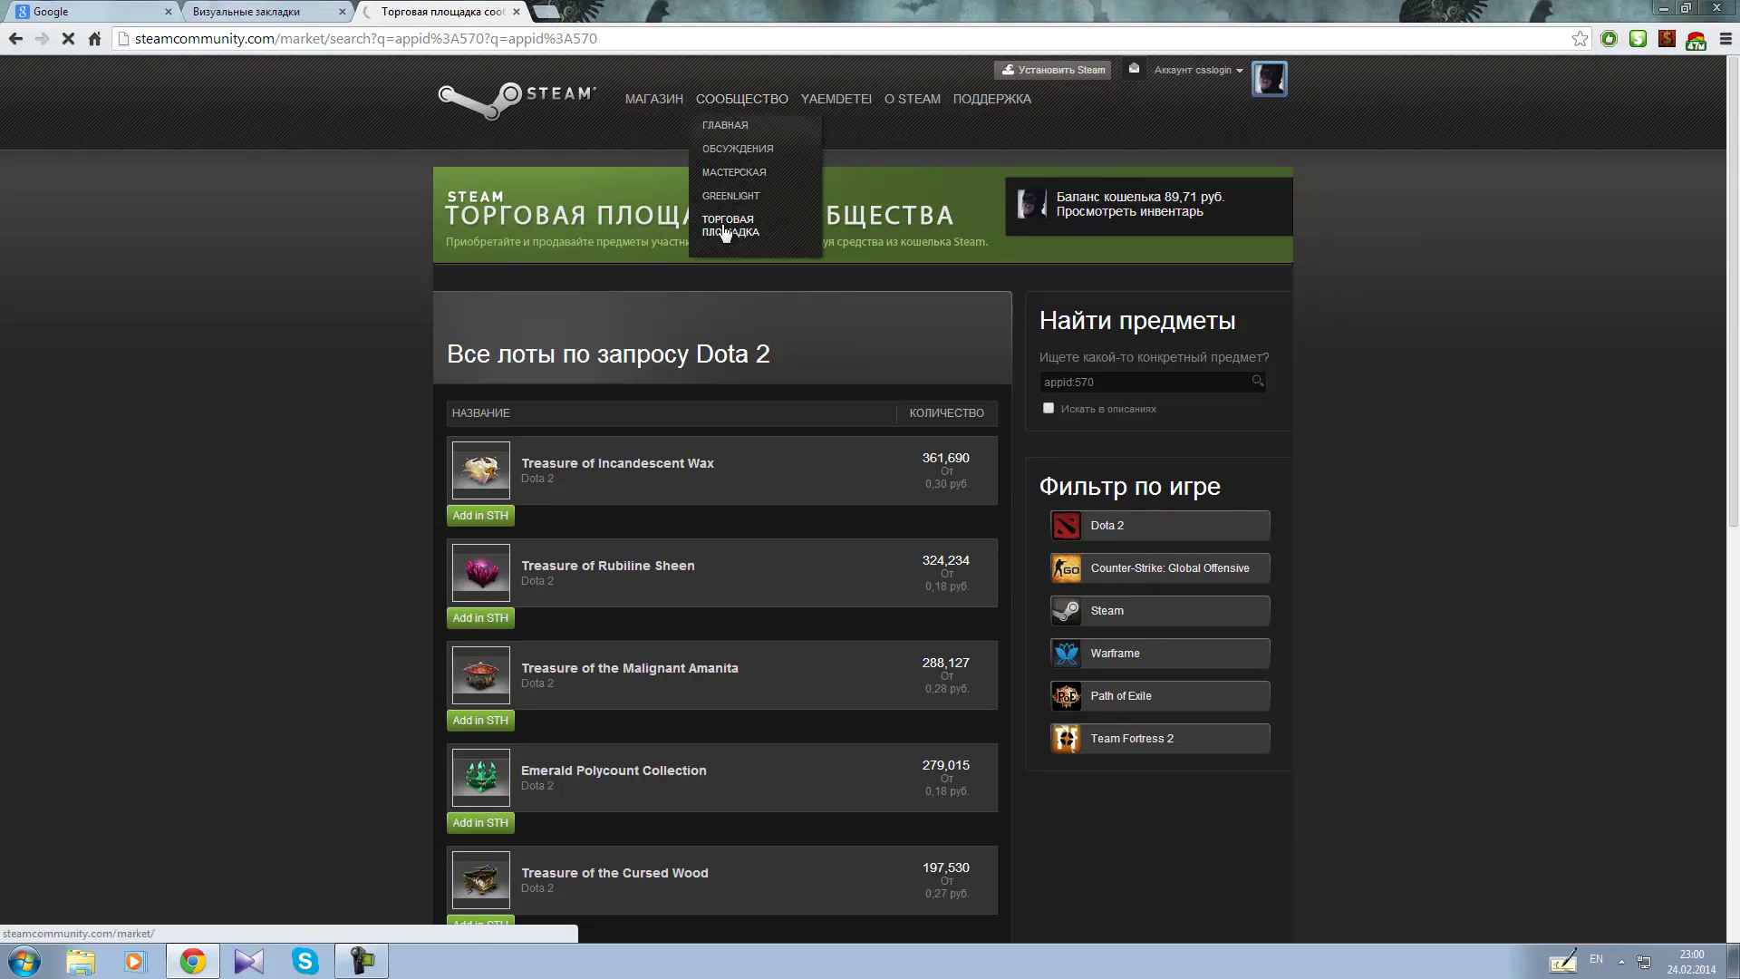
{"action": "left_click", "coordinate": [725, 228]}
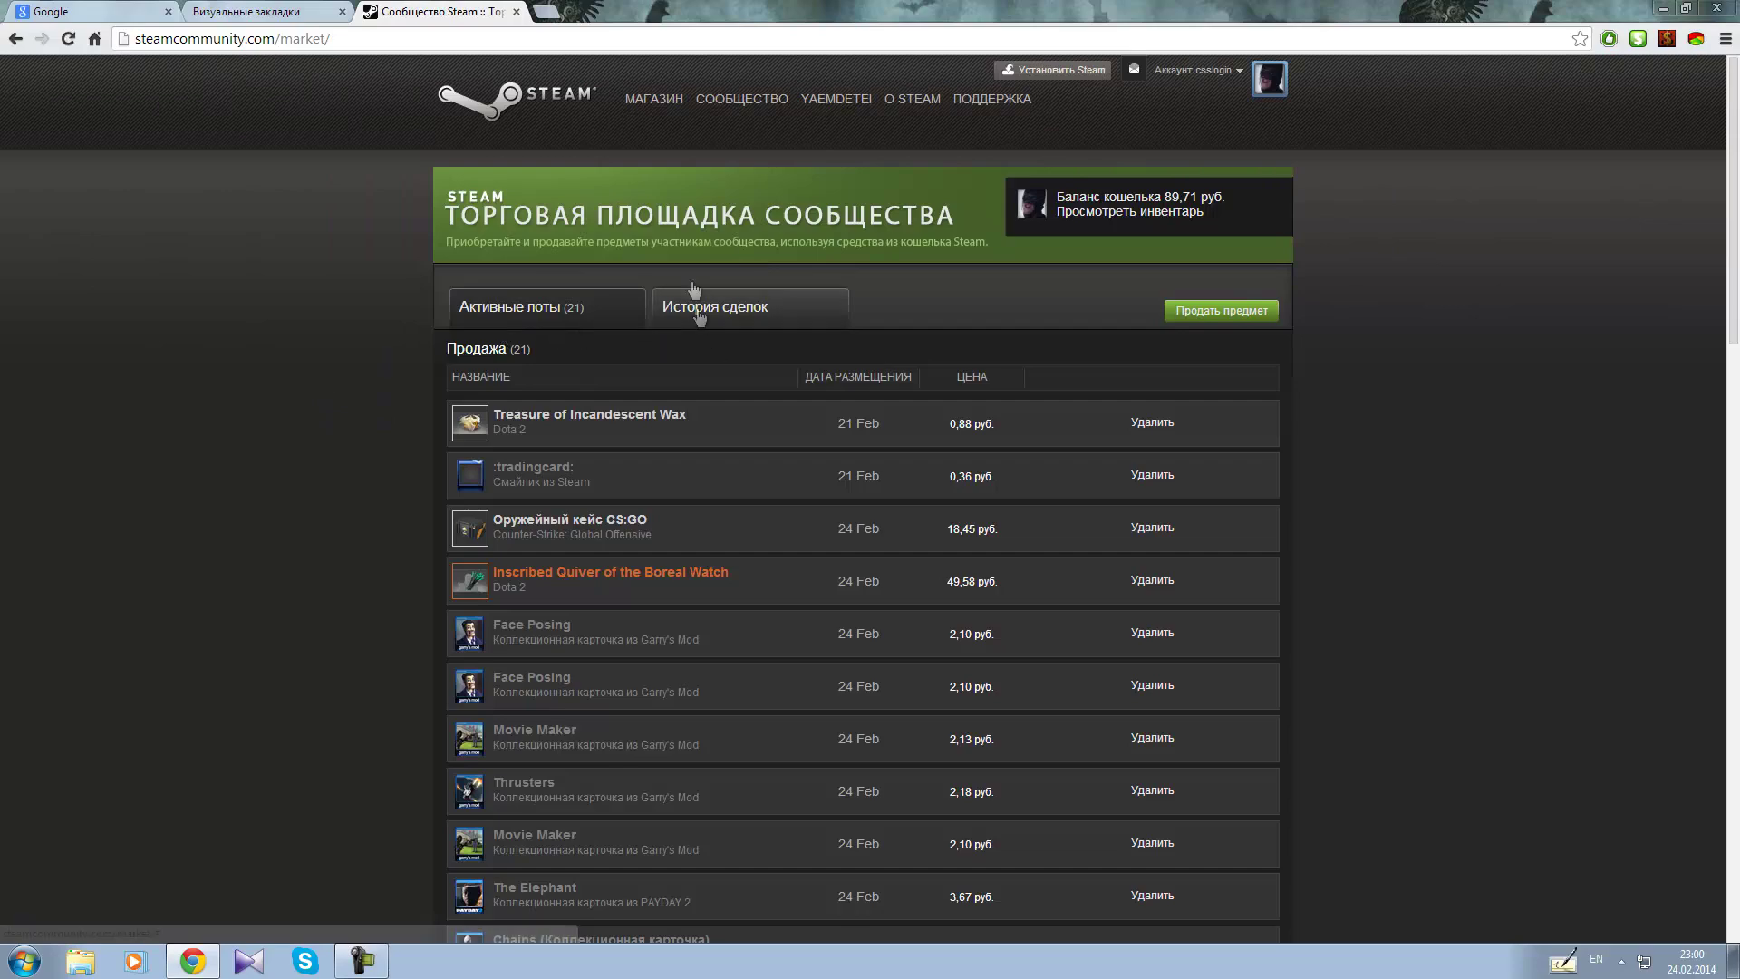
{"action": "scroll", "coordinate": [749, 357], "scroll_direction": "down", "scroll_amount": 8}
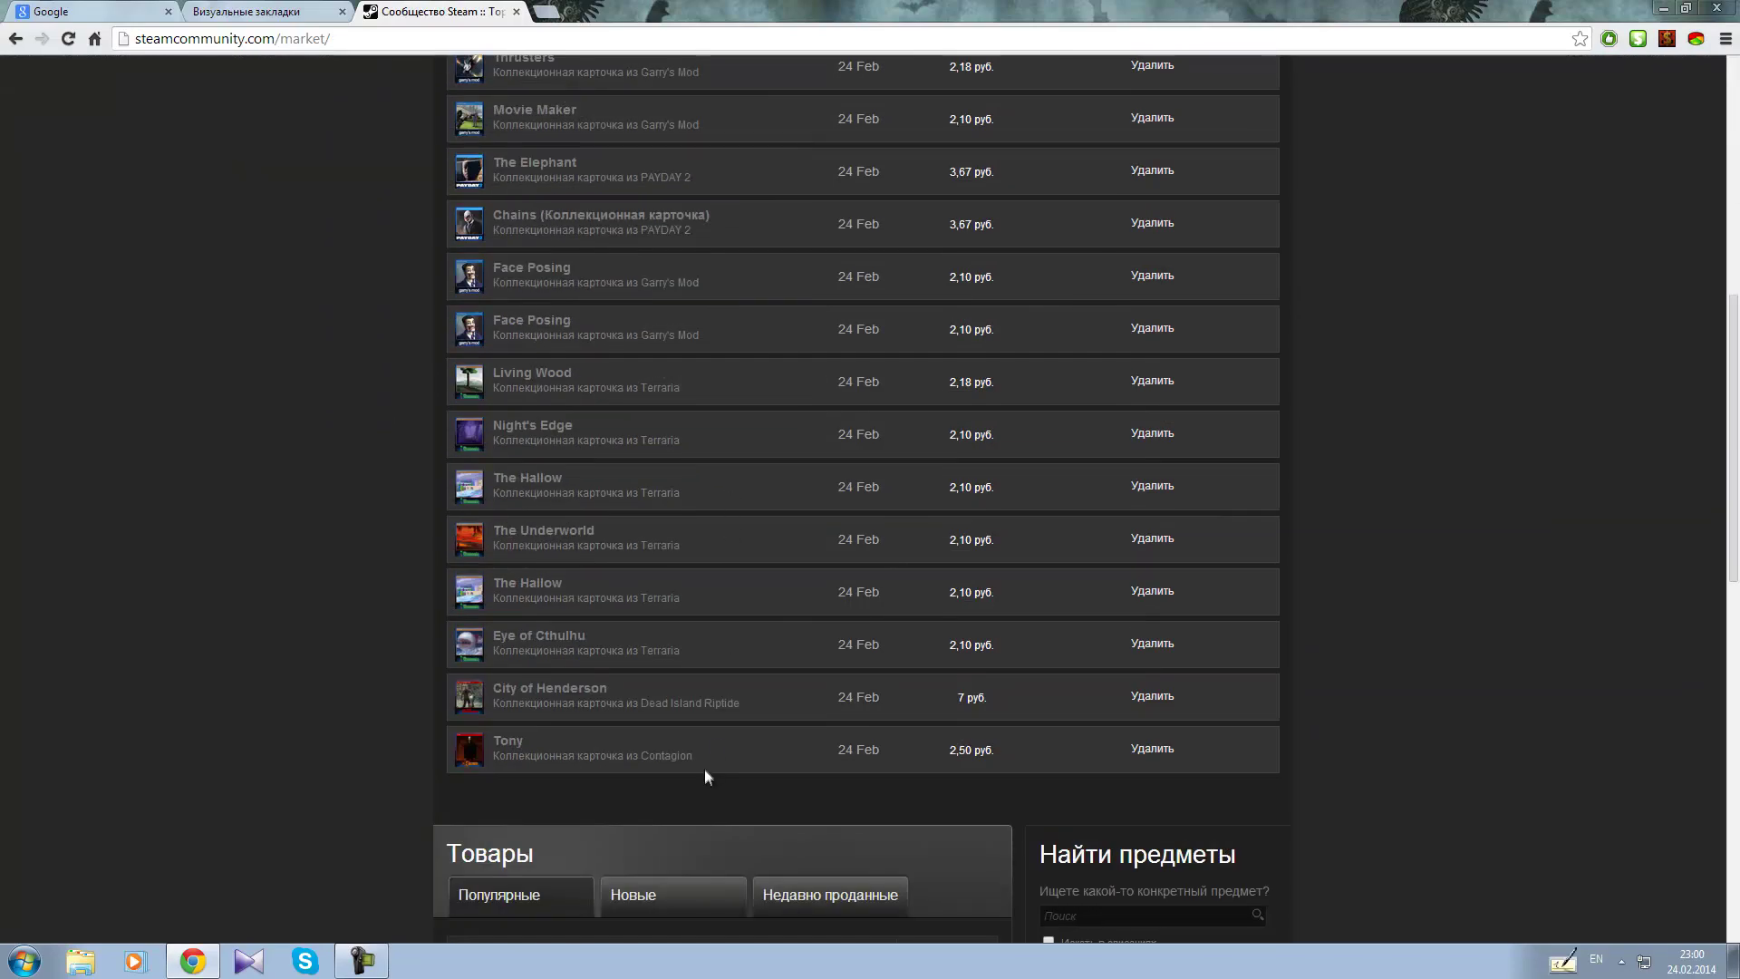
{"action": "scroll", "coordinate": [707, 722], "scroll_direction": "up", "scroll_amount": 7}
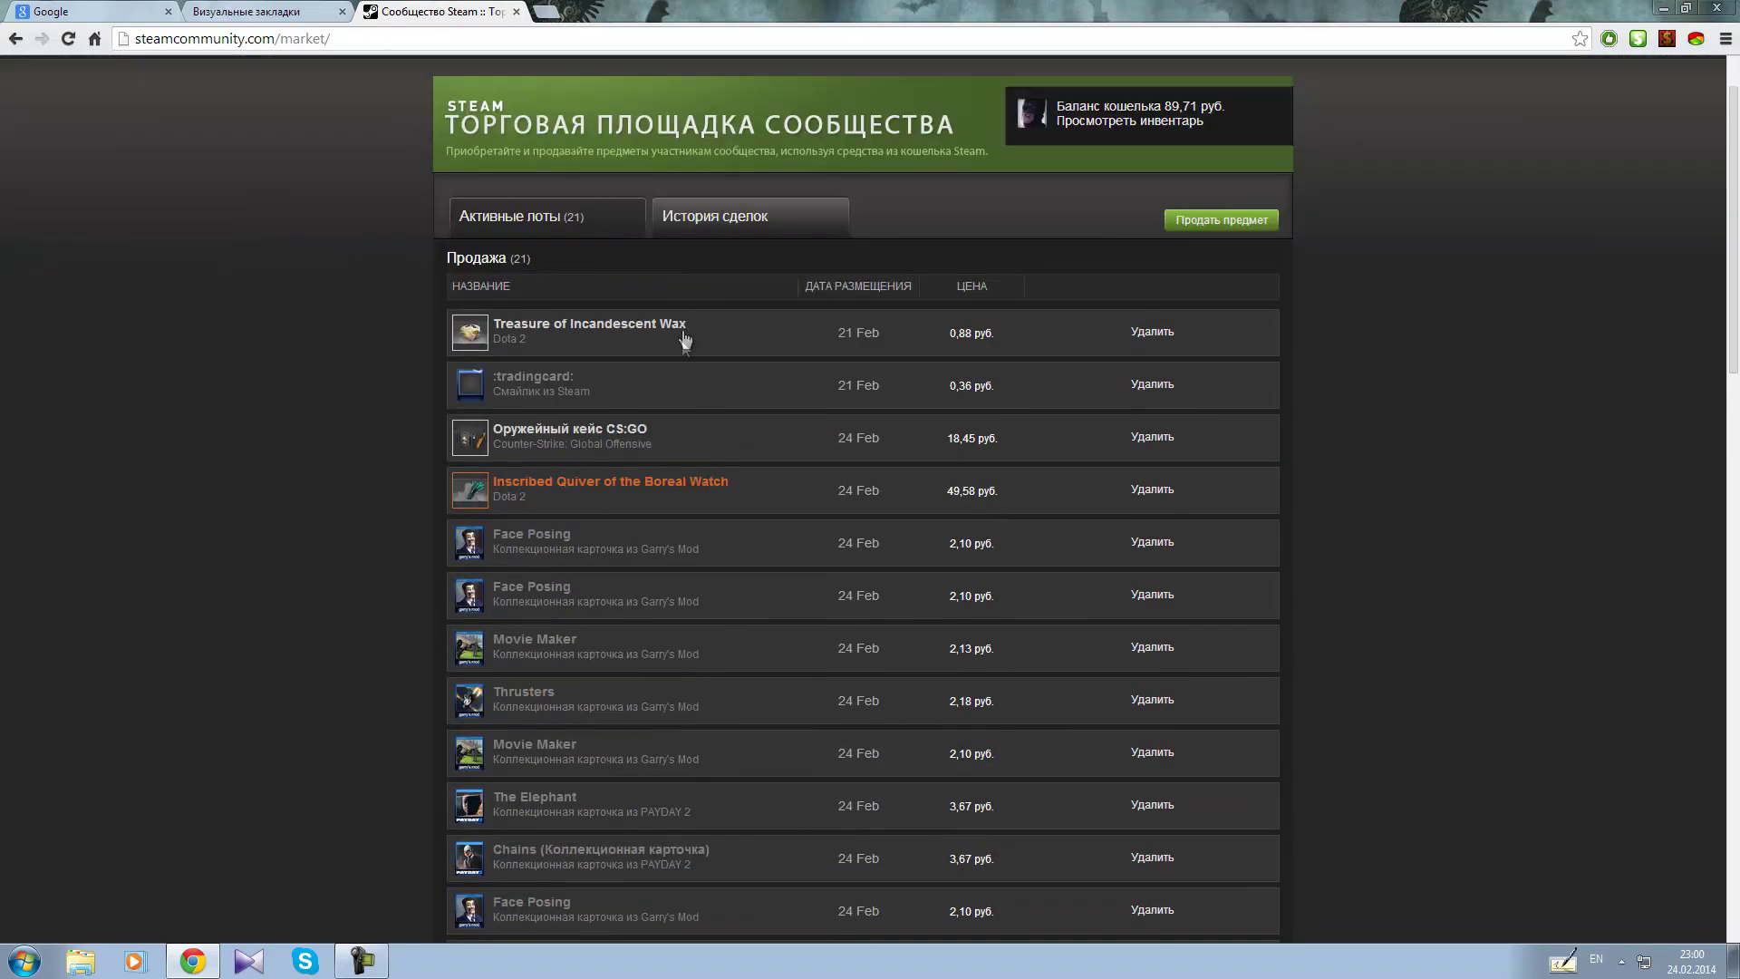
Step: Open the market's transaction history, highlight the wallet balance, and review the active listings again
{"action": "left_click", "coordinate": [718, 206]}
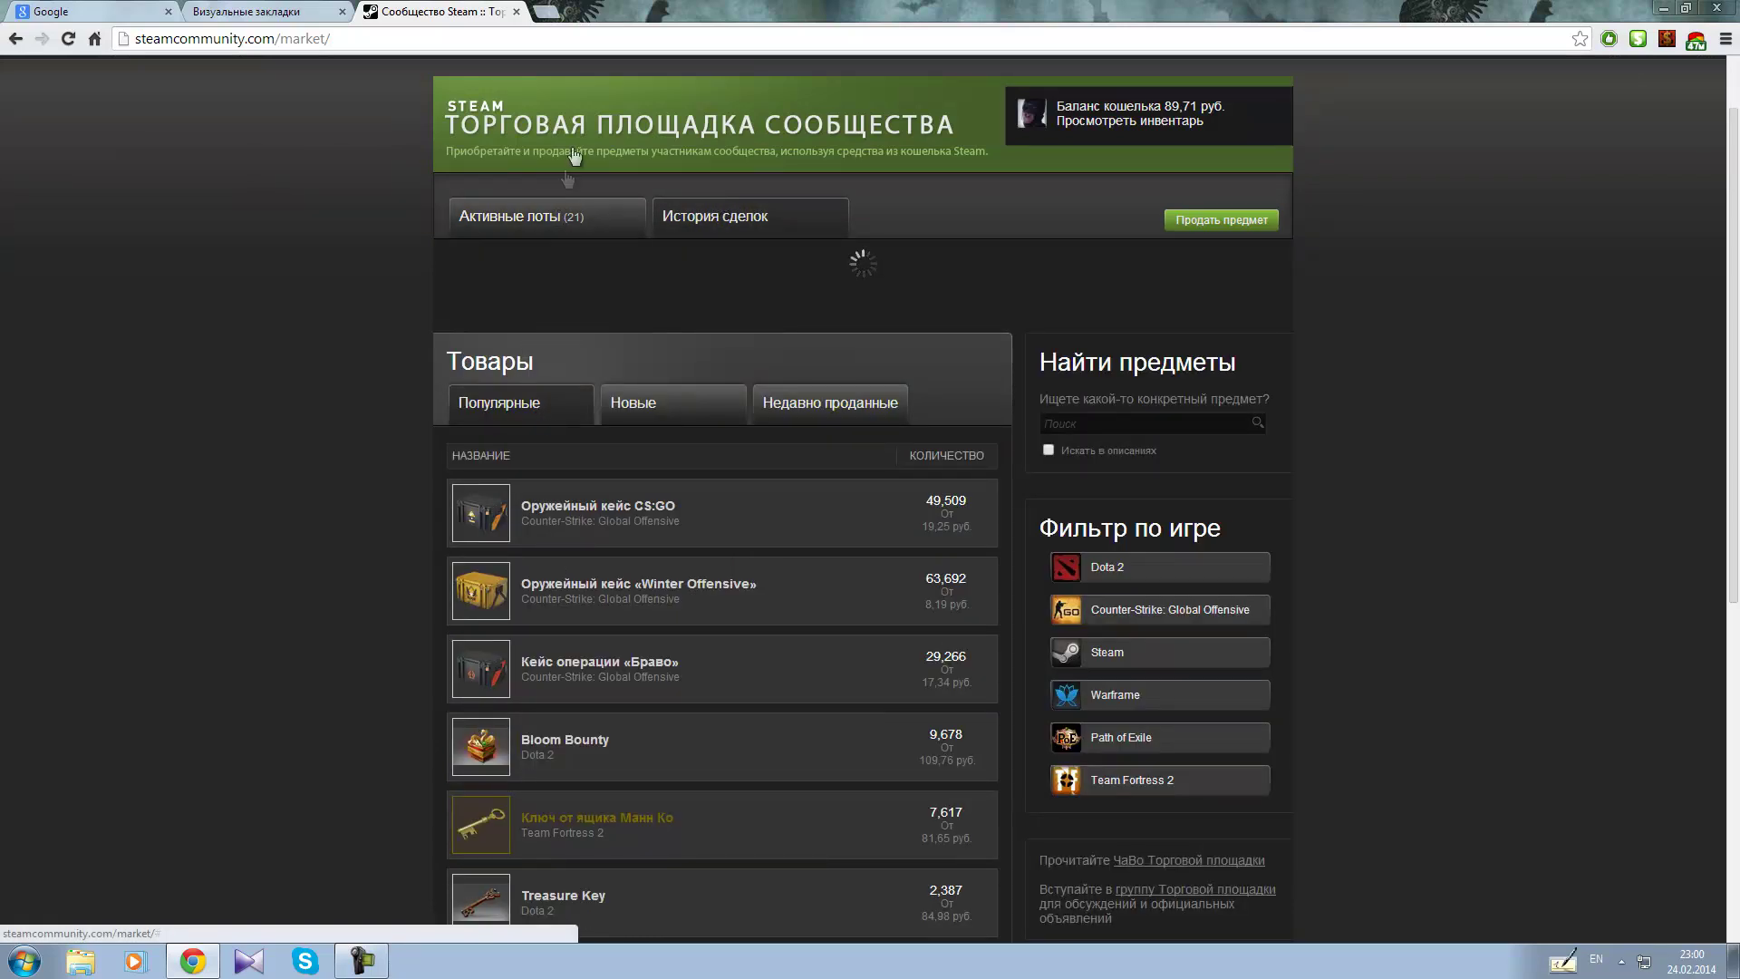
{"action": "triple_click", "coordinate": [1186, 109]}
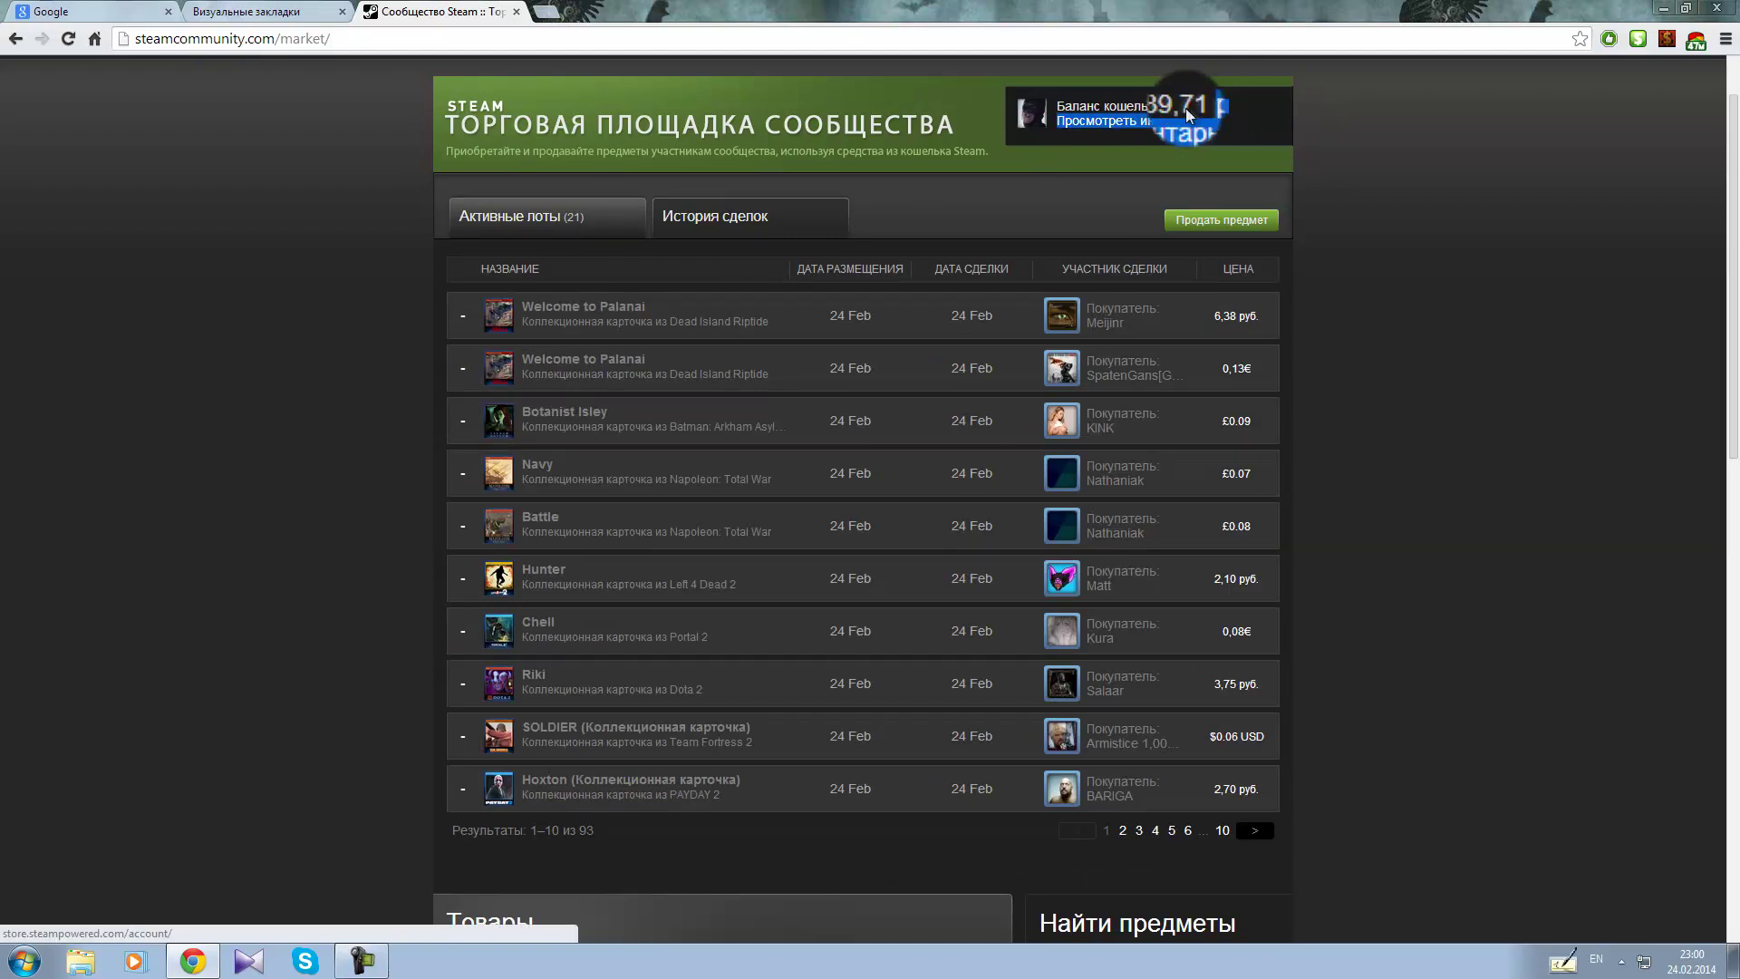
{"action": "left_click", "coordinate": [707, 218]}
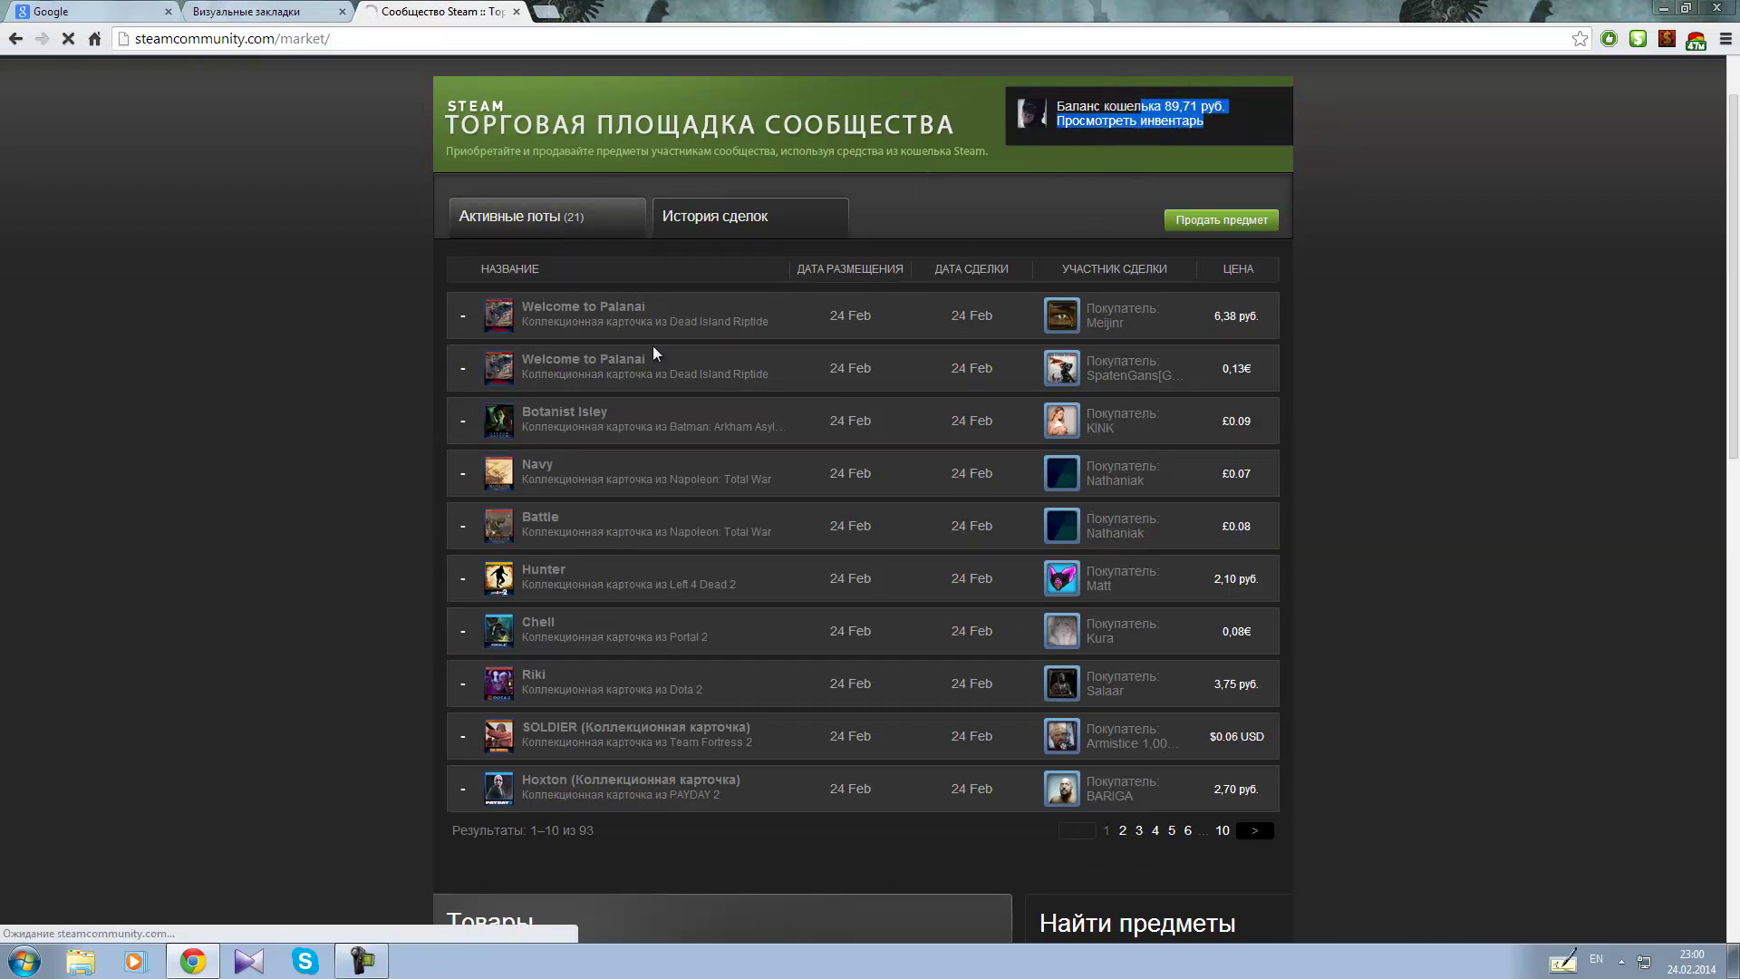
{"action": "scroll", "coordinate": [850, 680], "scroll_direction": "down", "scroll_amount": 2}
{"action": "scroll", "coordinate": [1112, 394], "scroll_direction": "up", "scroll_amount": 2}
{"action": "scroll", "coordinate": [1064, 713], "scroll_direction": "down", "scroll_amount": 4}
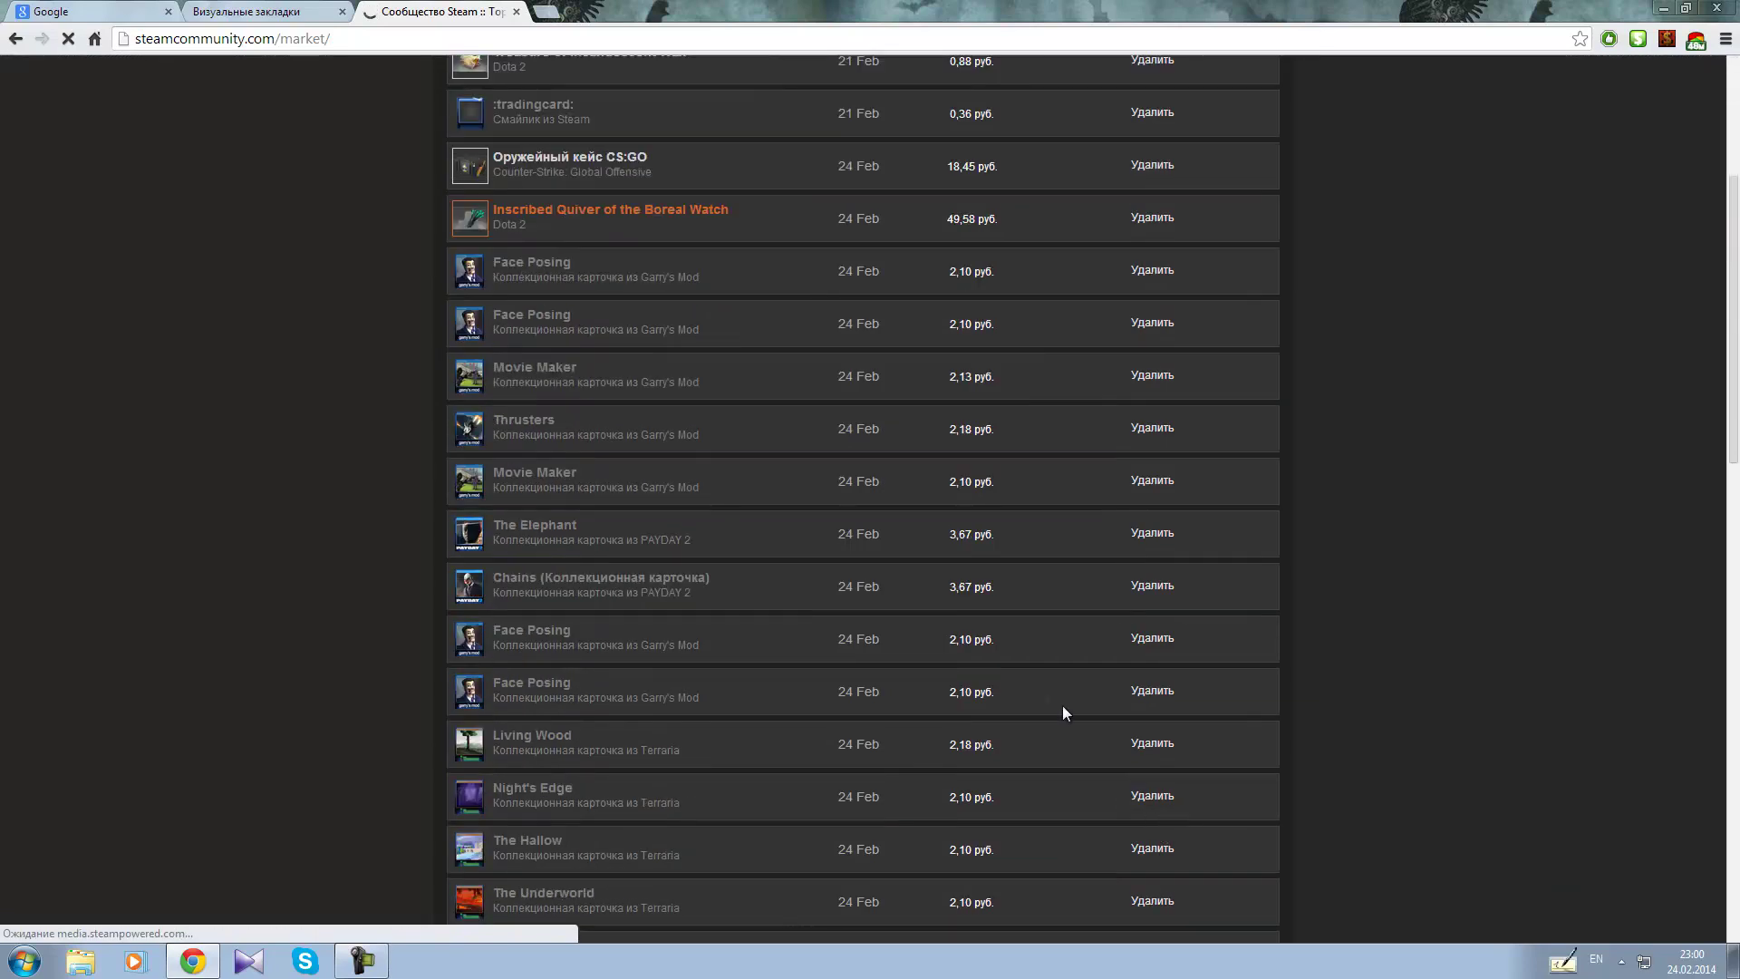
{"action": "scroll", "coordinate": [906, 544], "scroll_direction": "up", "scroll_amount": 4}
Step: Reopen the transaction history and browse its earlier deals, including pages 3 and 2
{"action": "left_click", "coordinate": [707, 302]}
{"action": "scroll", "coordinate": [933, 514], "scroll_direction": "down", "scroll_amount": 1}
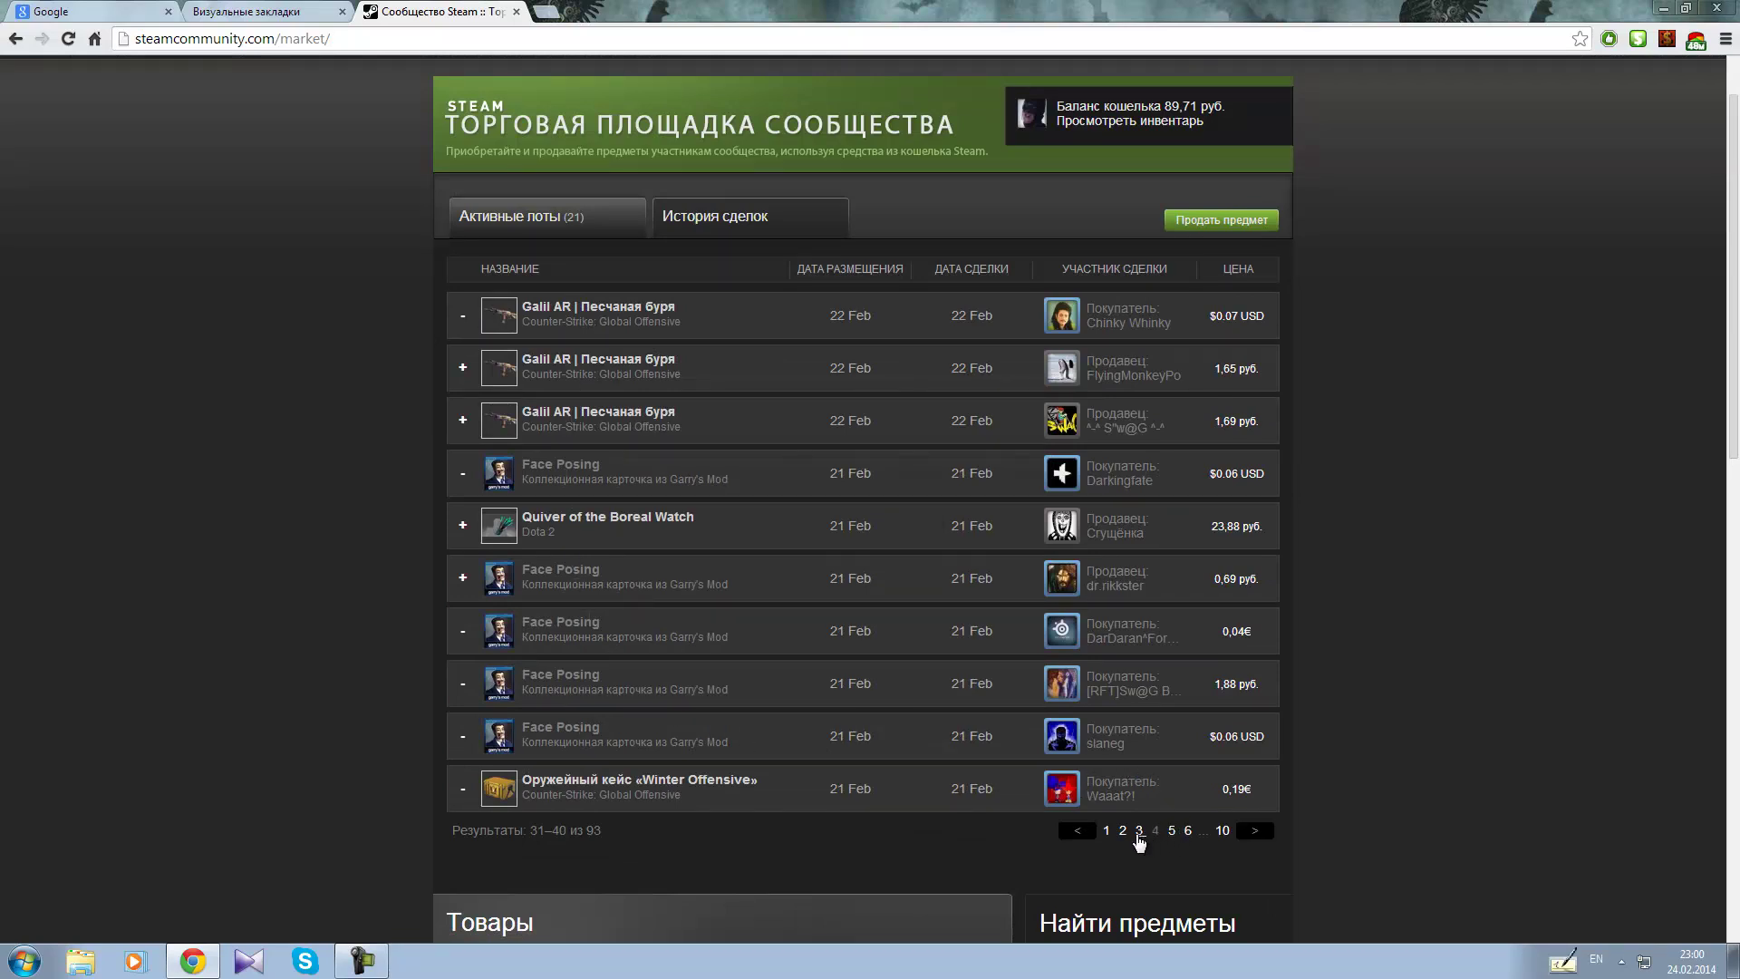
{"action": "left_click", "coordinate": [1138, 832]}
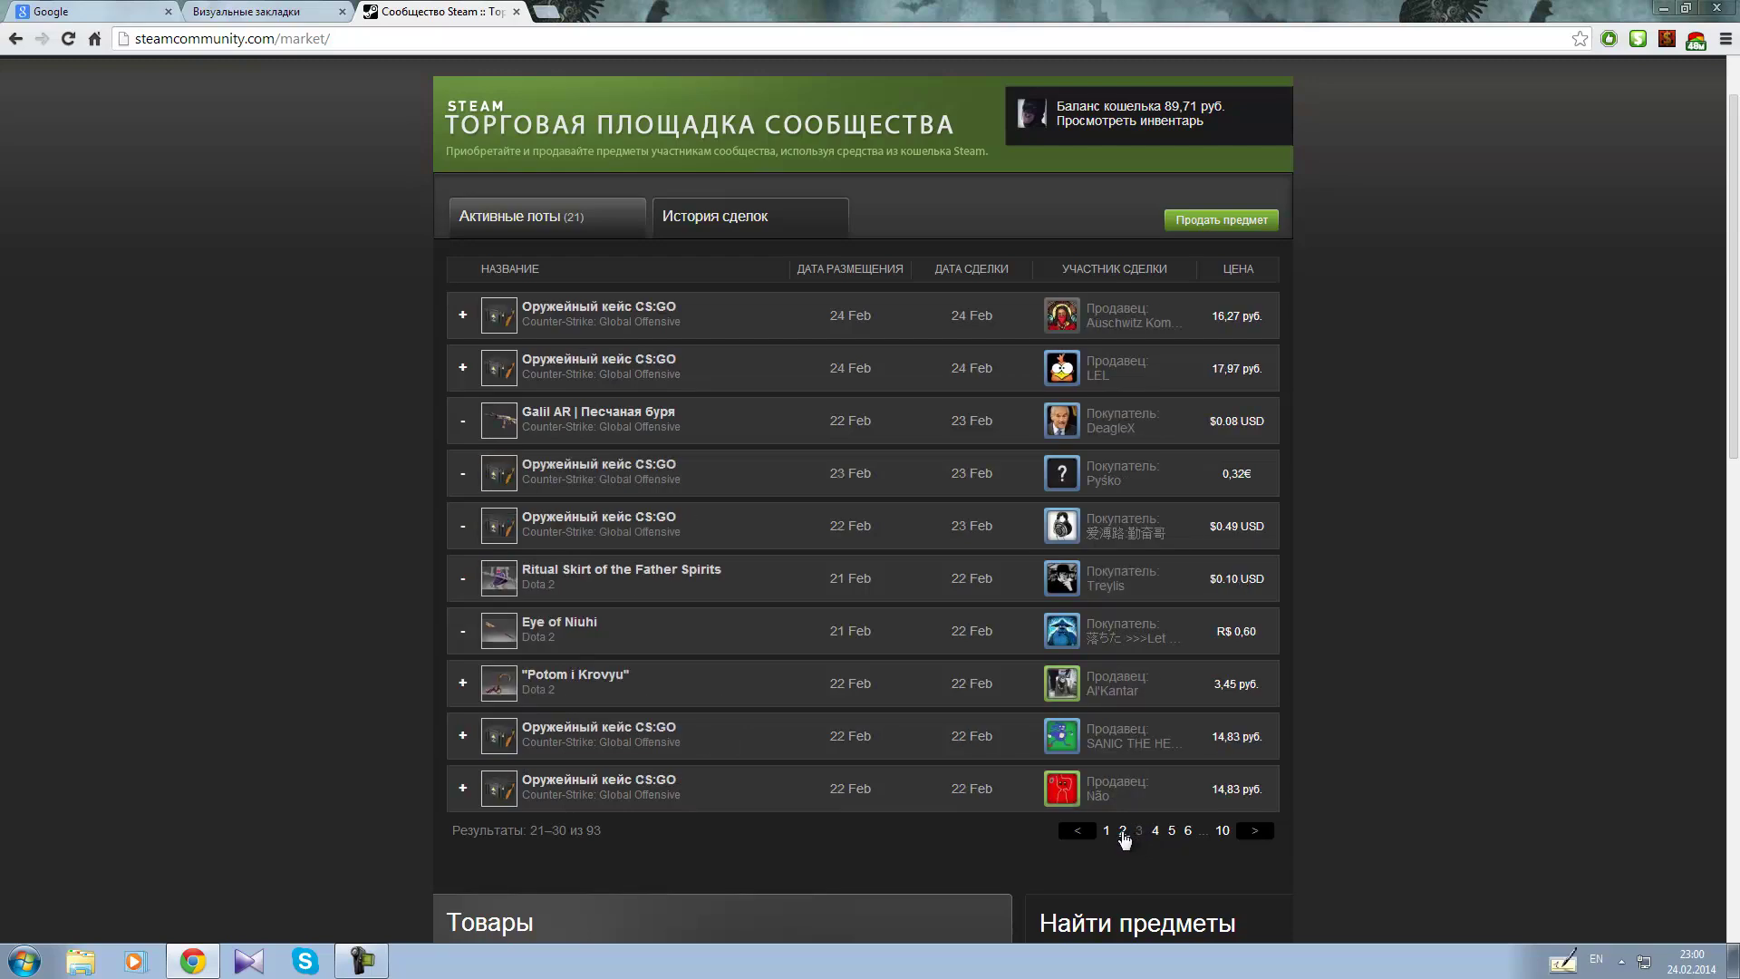
{"action": "left_click", "coordinate": [1122, 832]}
{"action": "scroll", "coordinate": [651, 259], "scroll_direction": "down", "scroll_amount": 4}
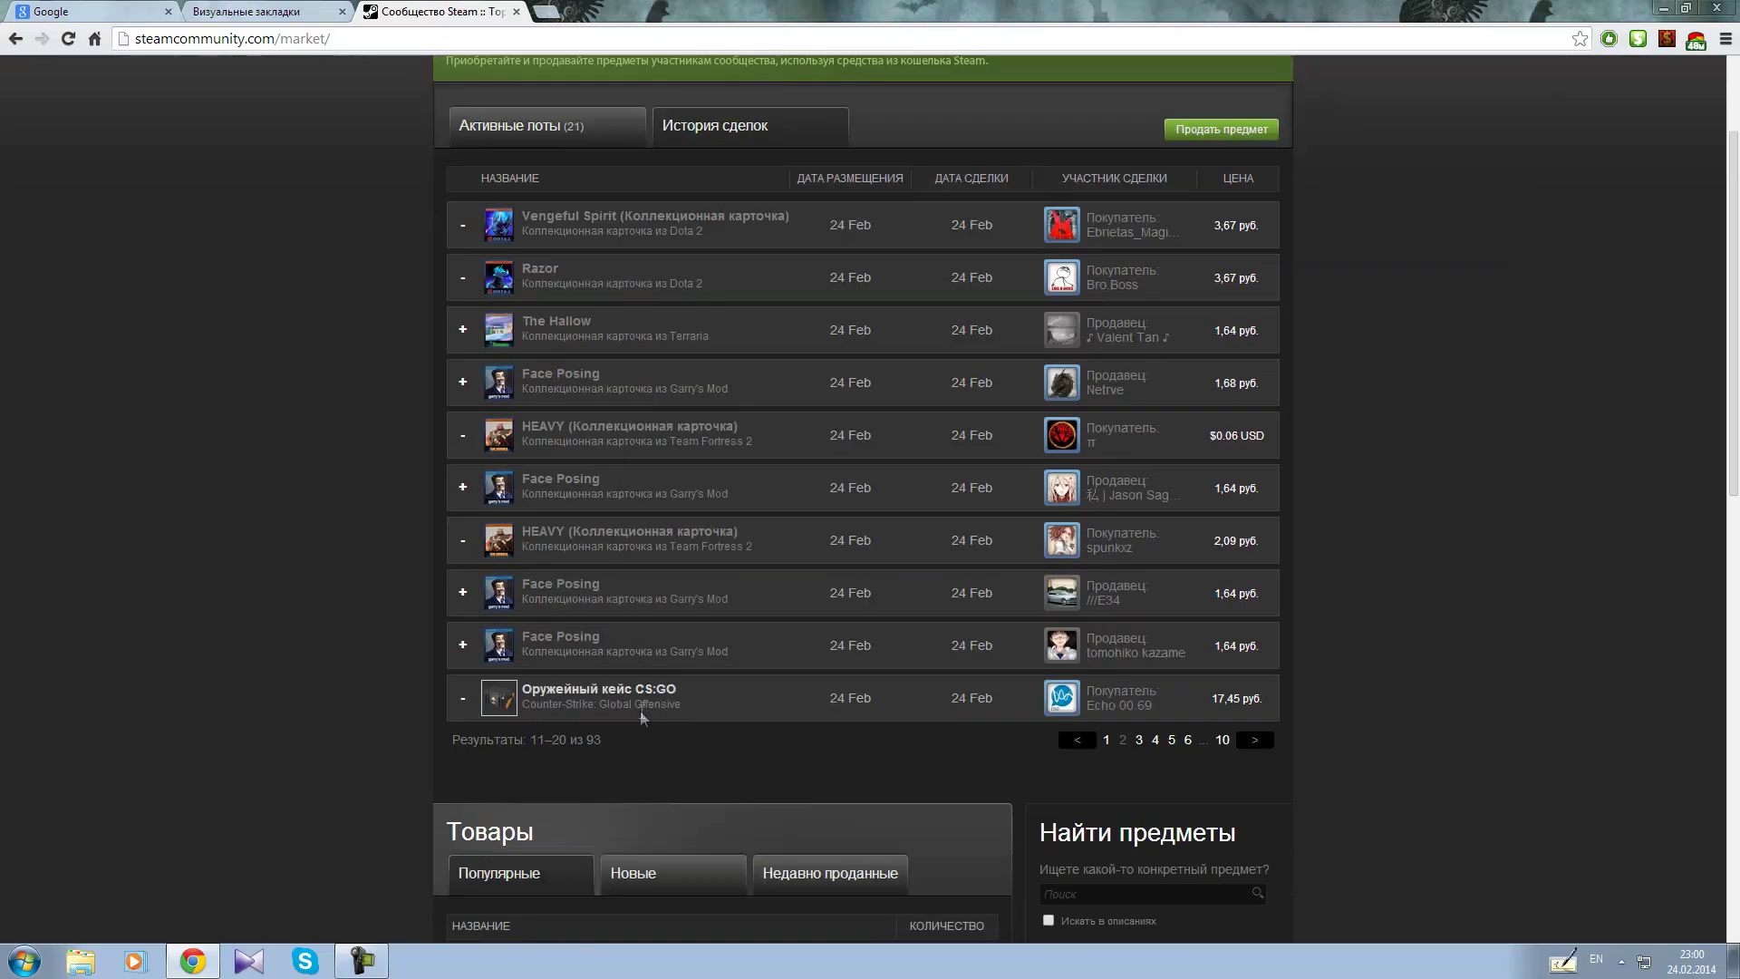
{"action": "scroll", "coordinate": [662, 540], "scroll_direction": "up", "scroll_amount": 5}
{"action": "scroll", "coordinate": [904, 469], "scroll_direction": "down", "scroll_amount": 4}
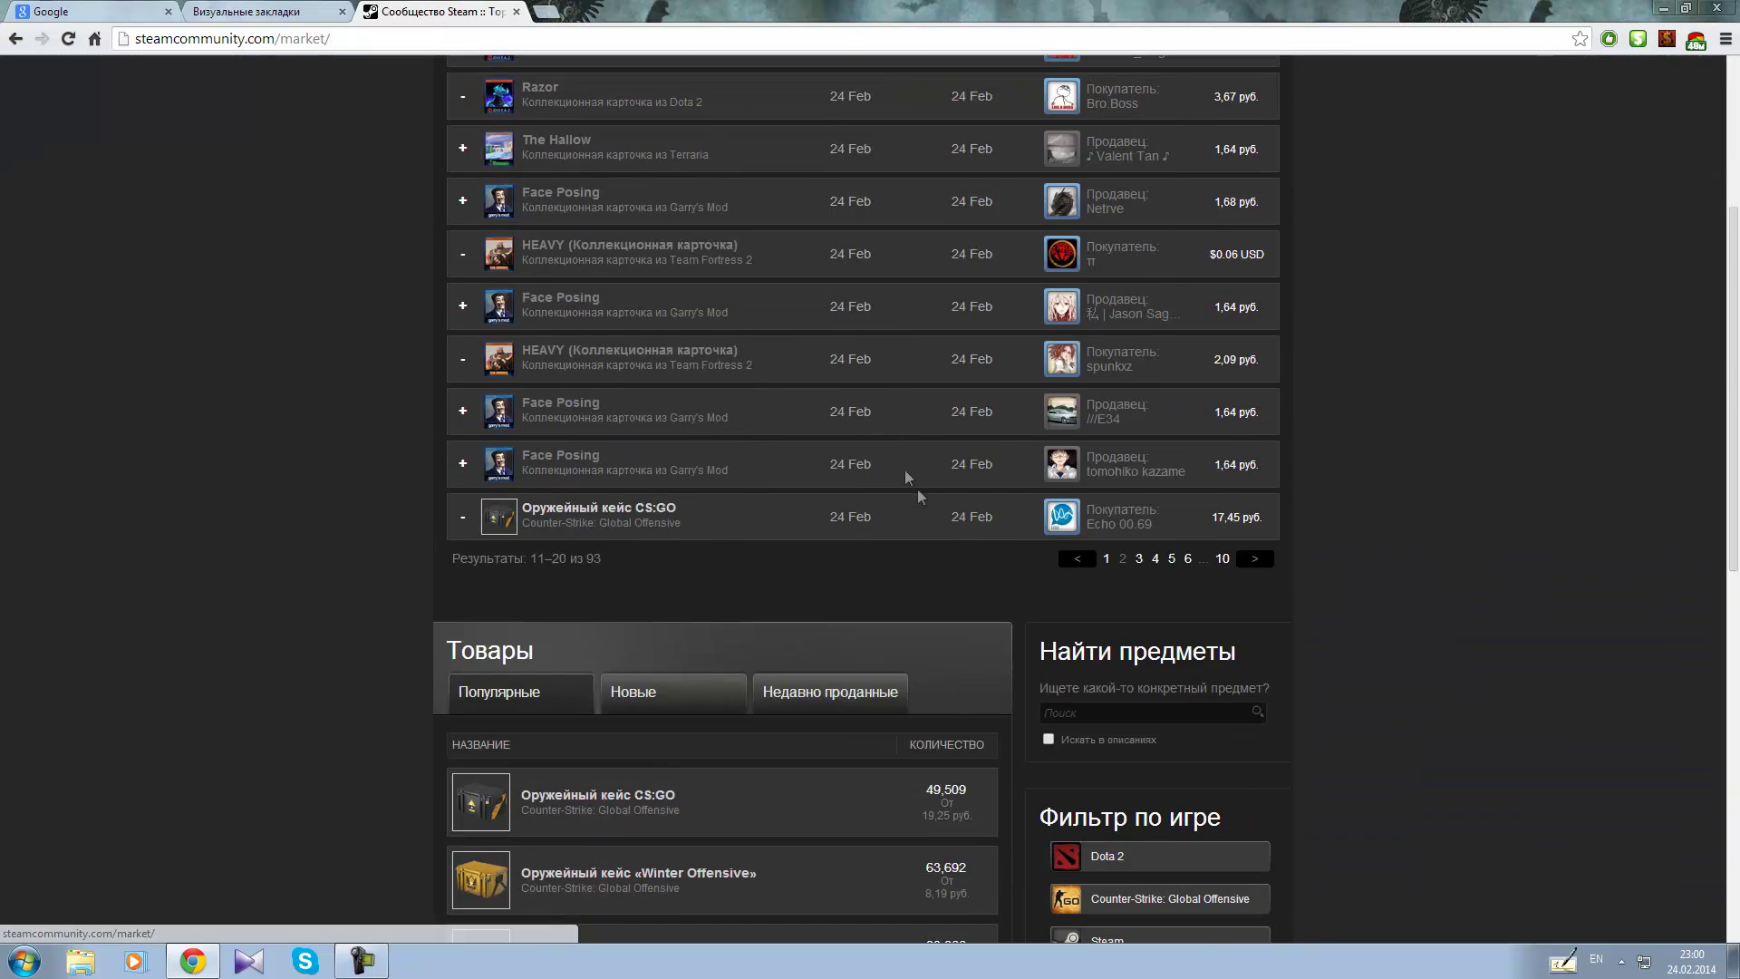
Step: Search the market for "key" and look through the matching items
{"action": "scroll", "coordinate": [980, 440], "scroll_direction": "down", "scroll_amount": 2}
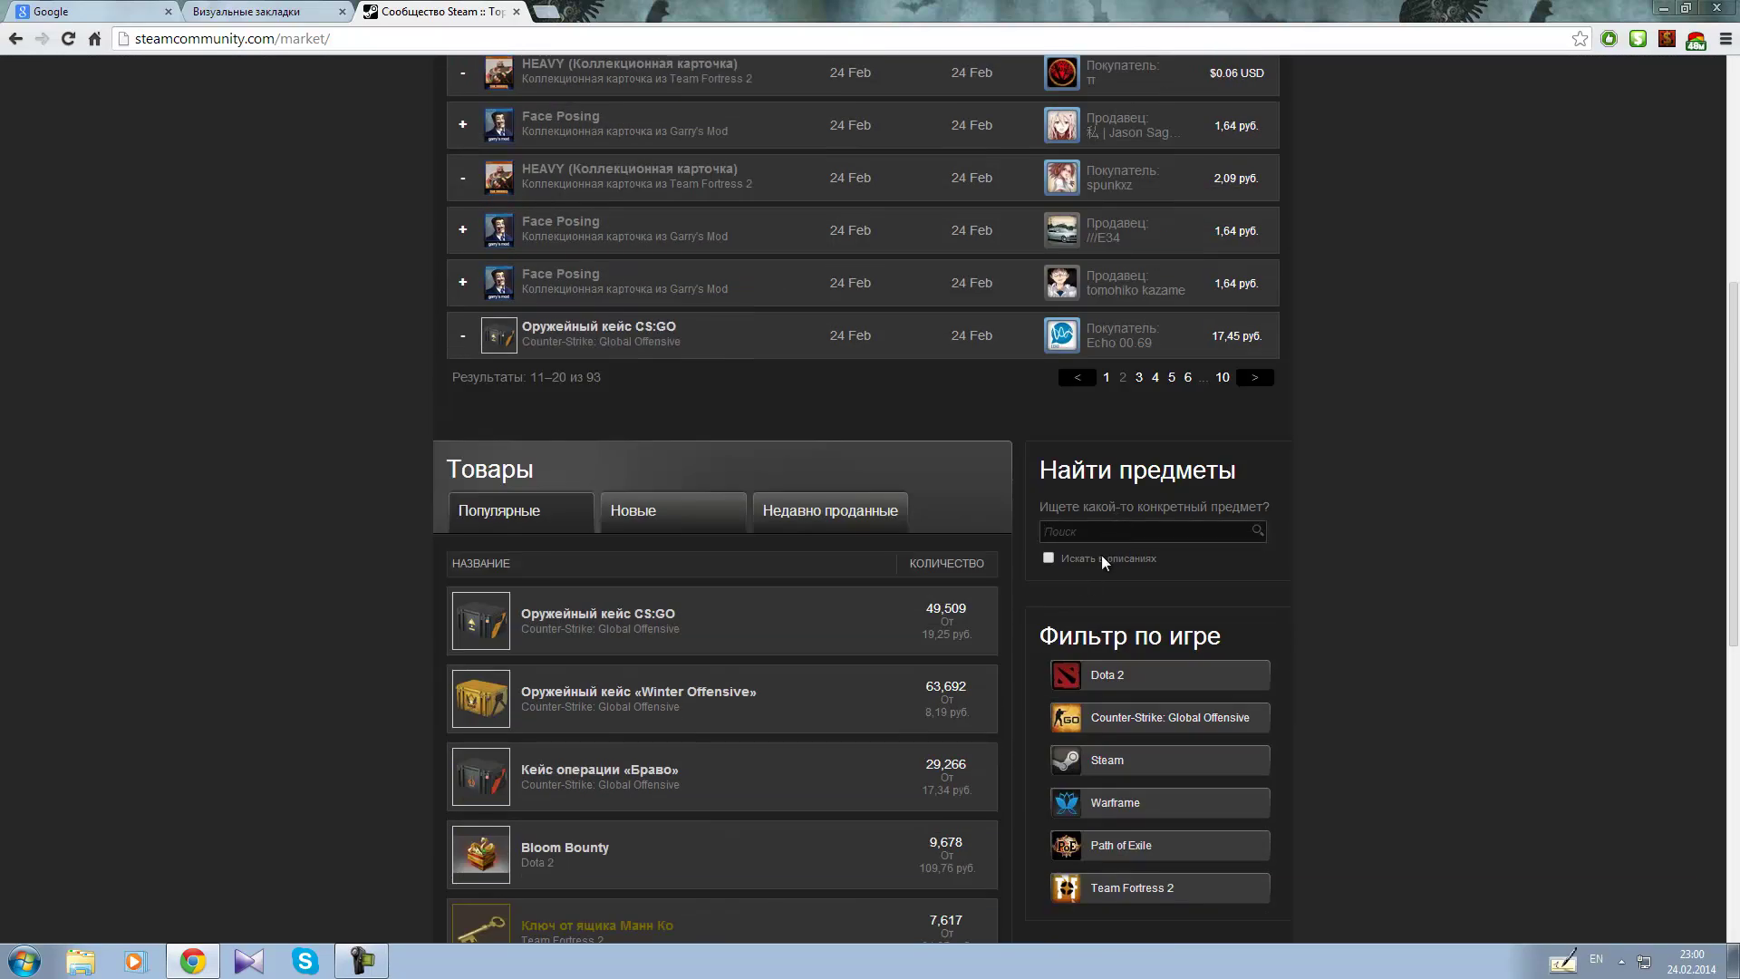
{"action": "mouse_move", "coordinate": [1103, 559]}
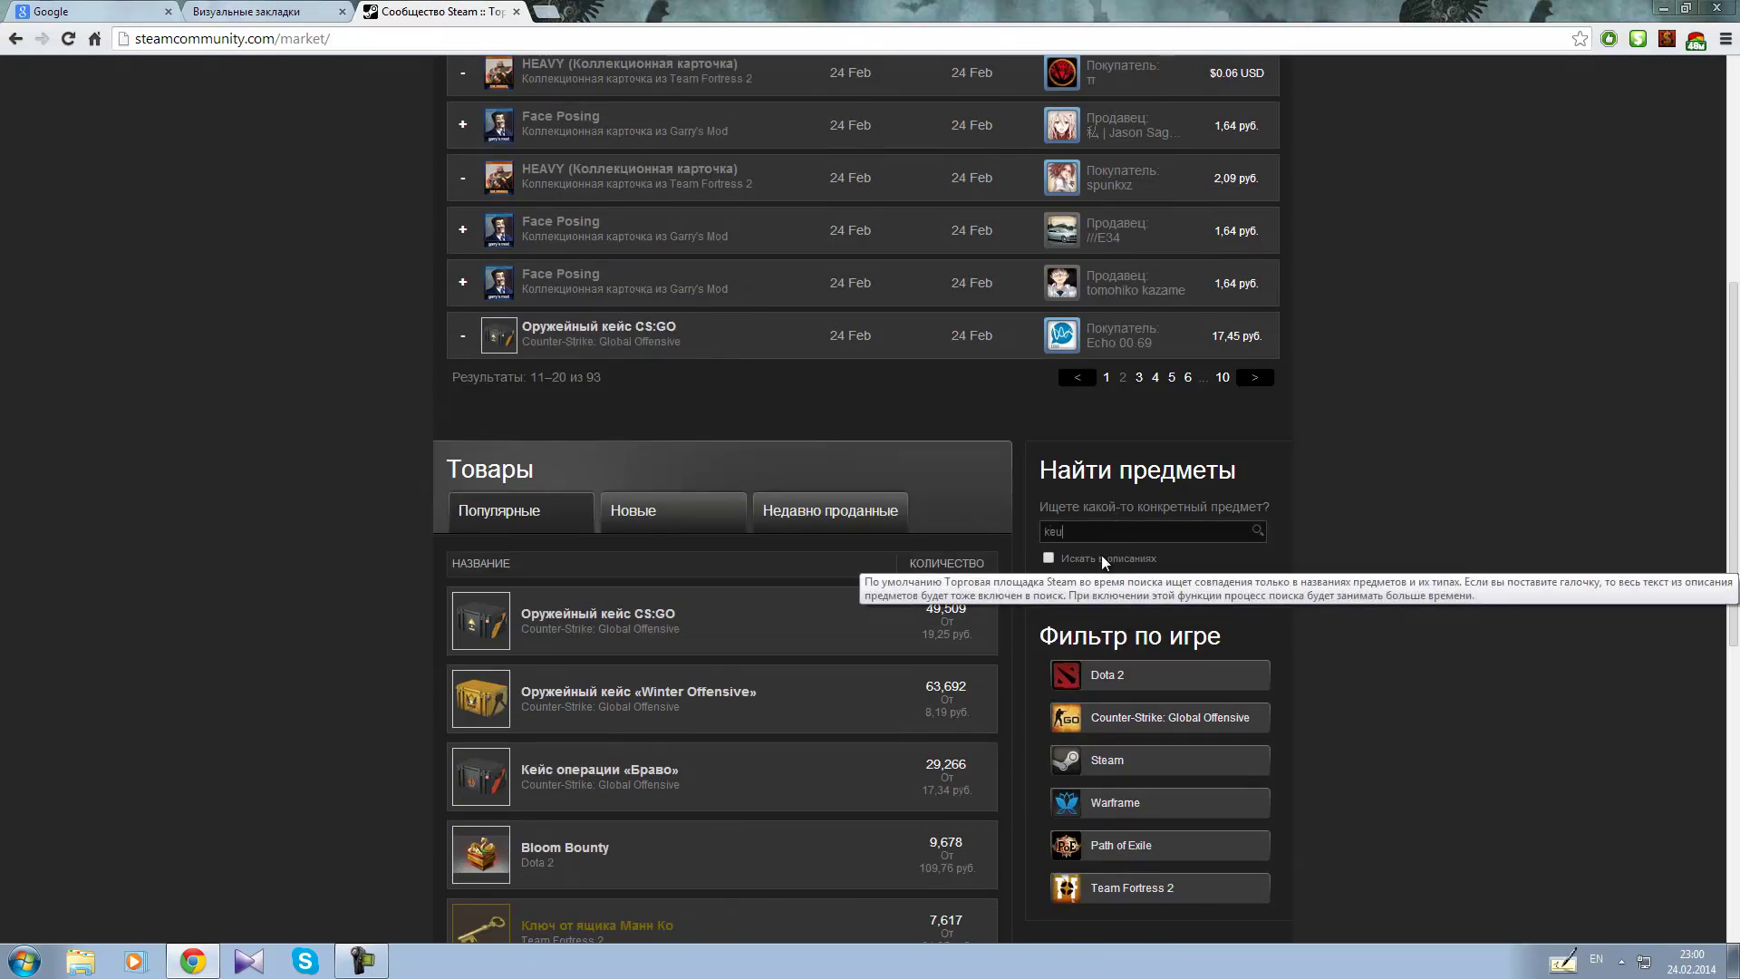
{"action": "key", "text": "Return"}
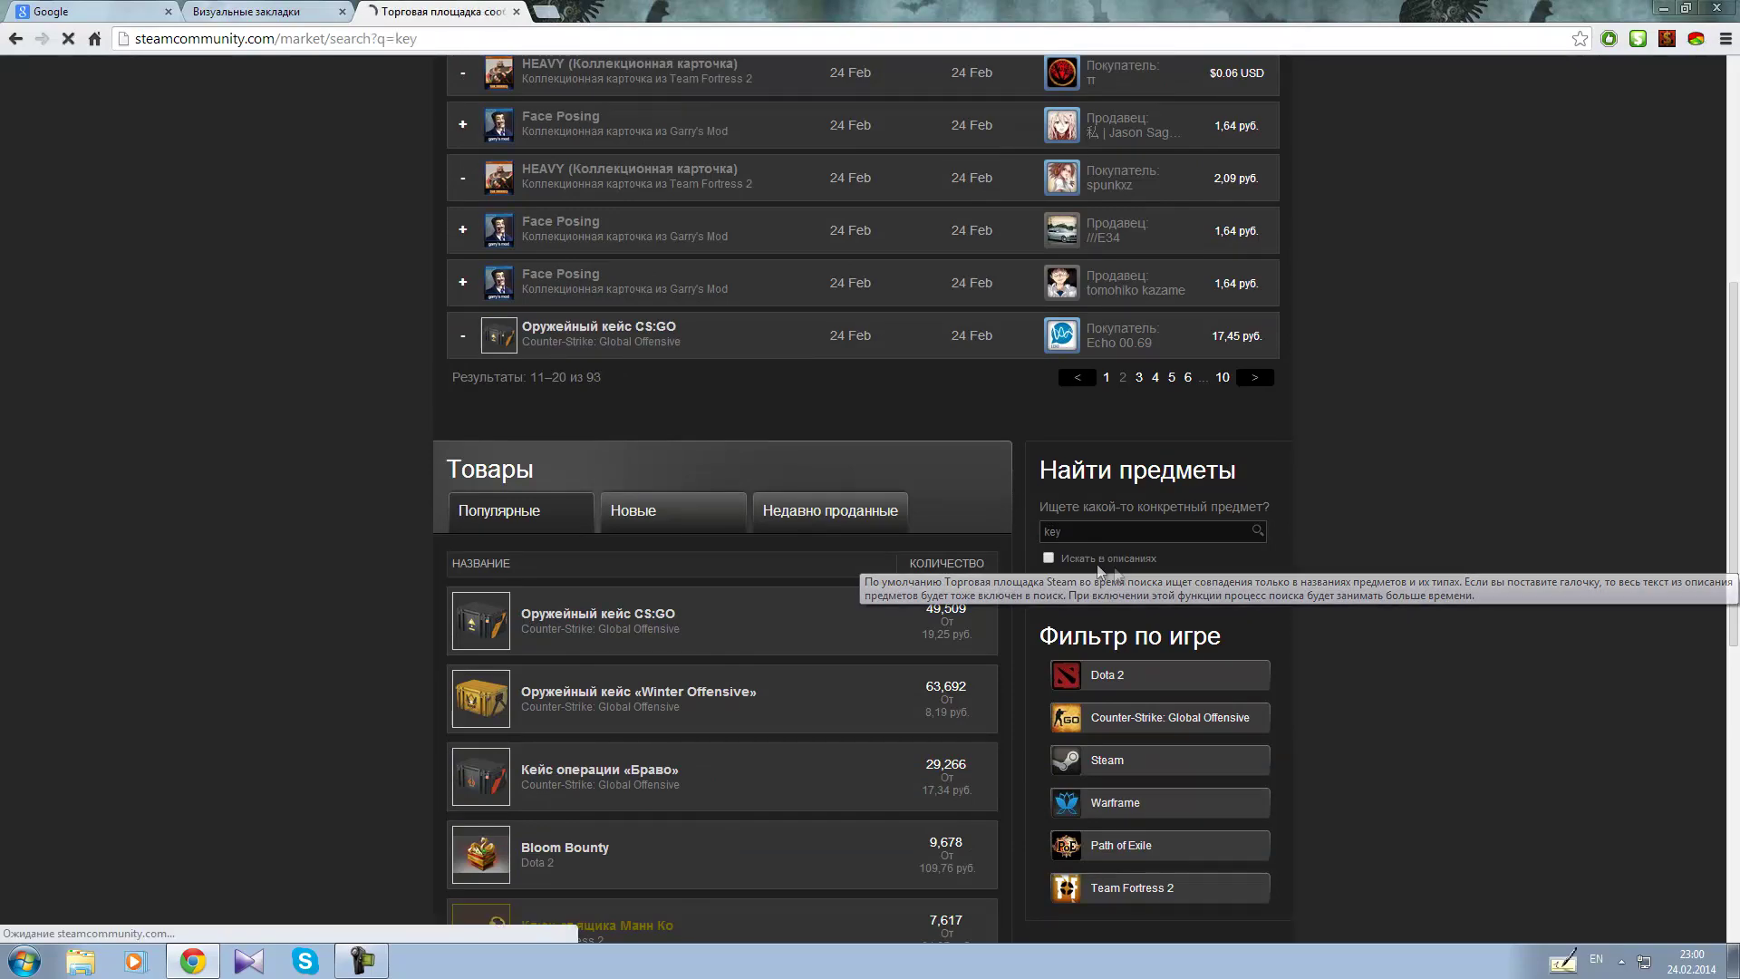
{"action": "scroll", "coordinate": [634, 362], "scroll_direction": "down", "scroll_amount": 2}
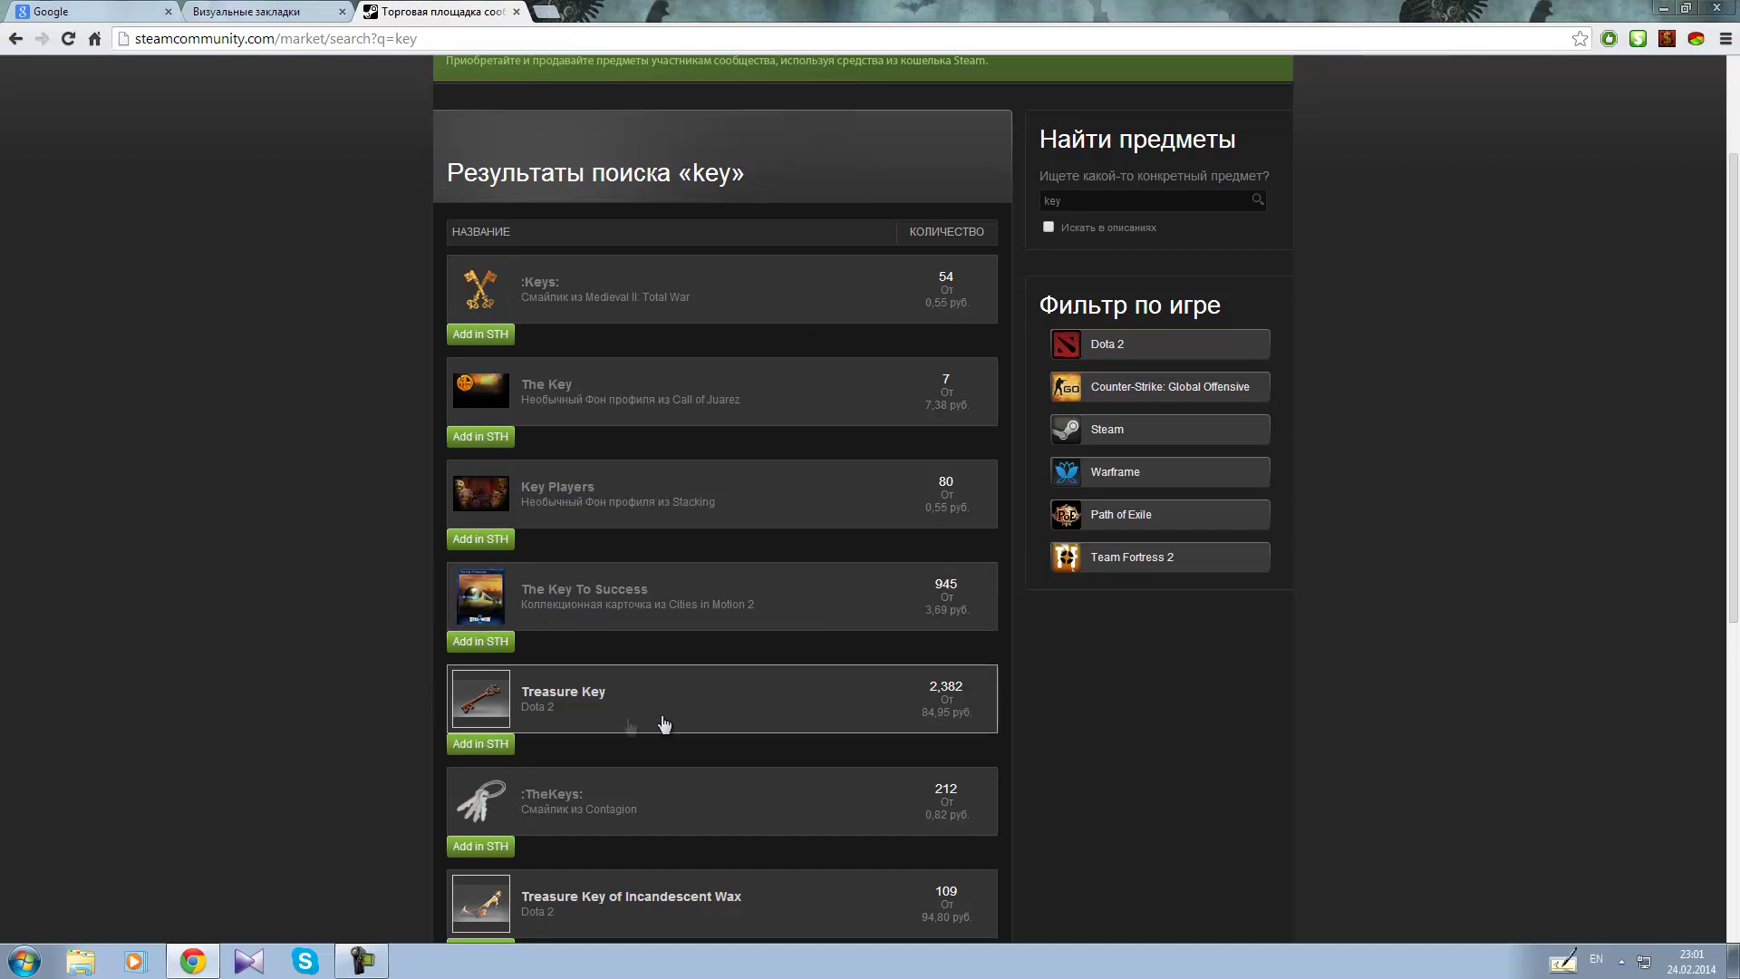
{"action": "scroll", "coordinate": [706, 720], "scroll_direction": "down", "scroll_amount": 2}
{"action": "scroll", "coordinate": [668, 862], "scroll_direction": "down", "scroll_amount": 3}
{"action": "scroll", "coordinate": [967, 583], "scroll_direction": "up", "scroll_amount": 7}
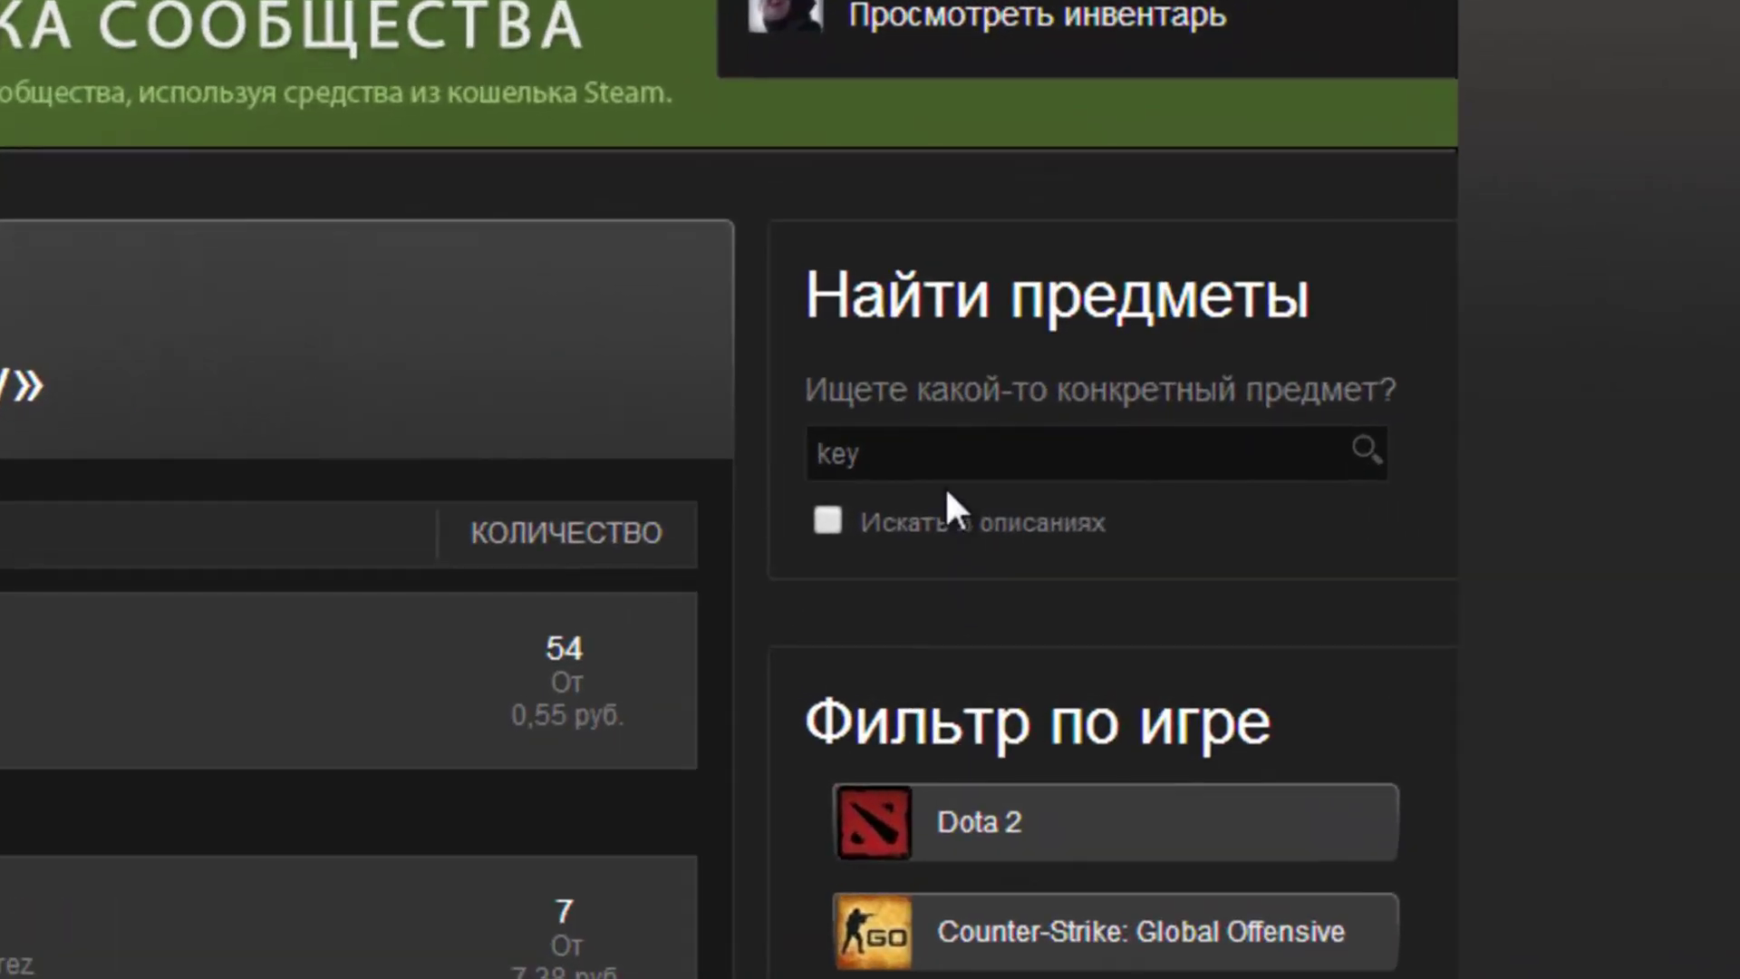
Step: Clear the search text, filter the market by Counter-Strike: Global Offensive, and open the item "Оружейный кейс CS:GO"
{"action": "left_click_drag", "start_coordinate": [937, 453], "coordinate": [548, 496]}
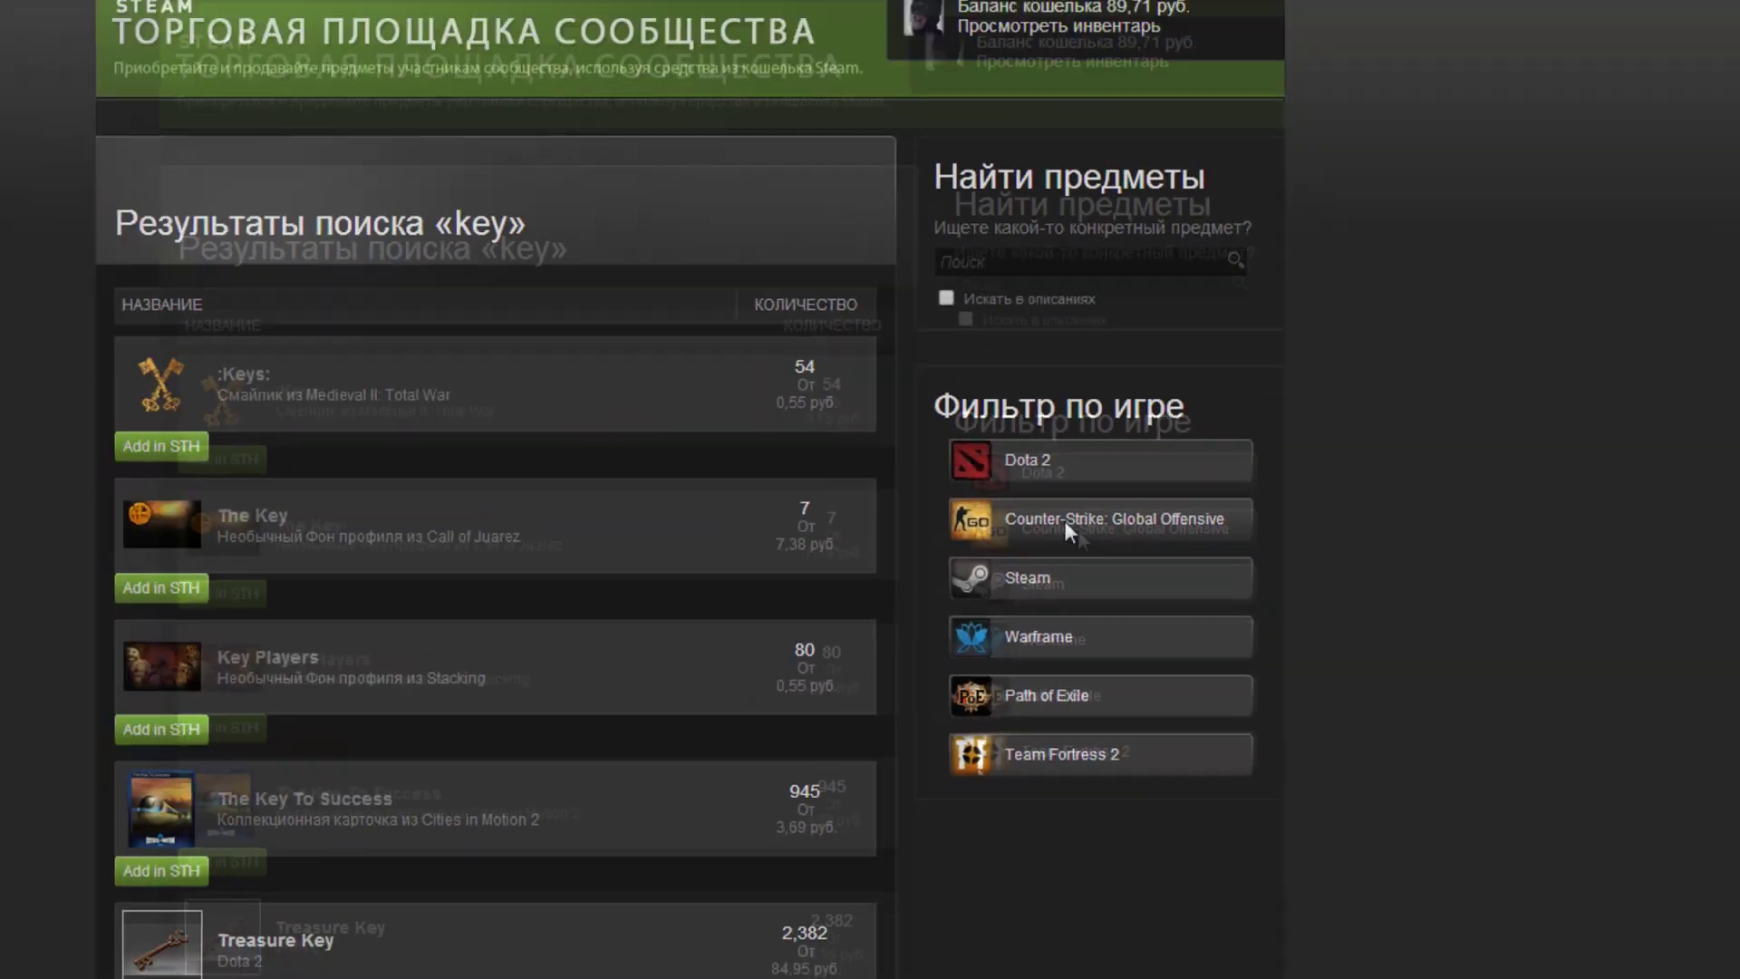
{"action": "left_click", "coordinate": [1064, 520]}
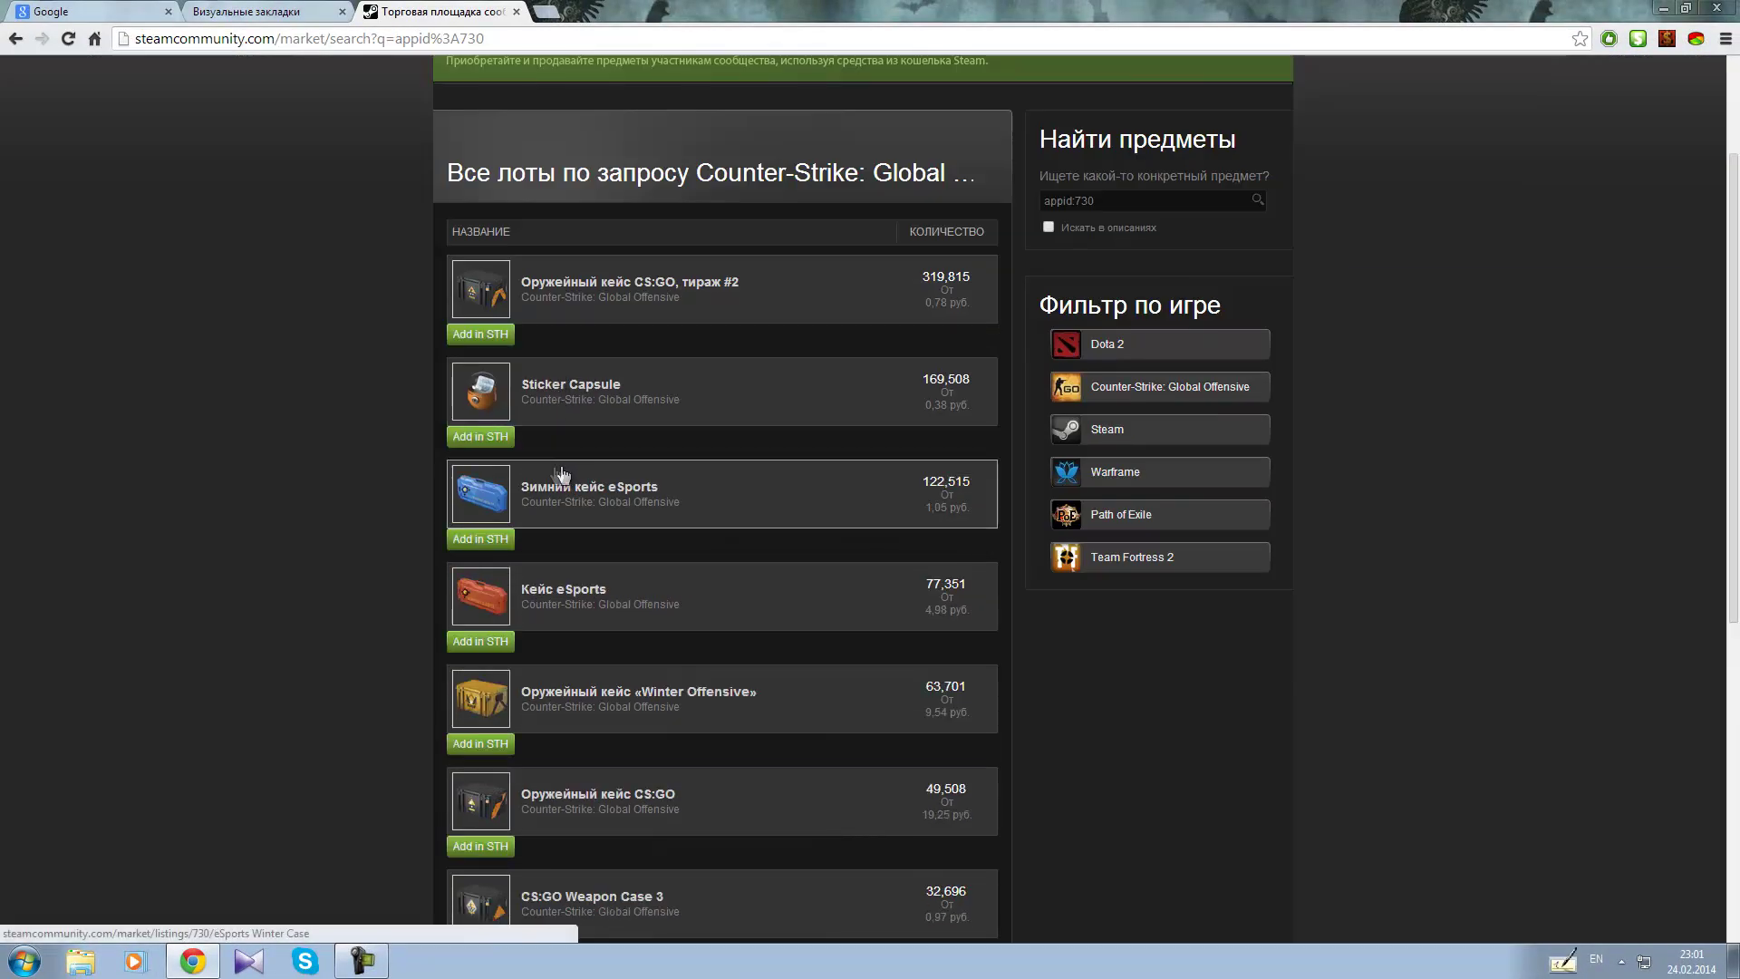
{"action": "scroll", "coordinate": [443, 302], "scroll_direction": "down", "scroll_amount": 1}
{"action": "scroll", "coordinate": [404, 391], "scroll_direction": "down", "scroll_amount": 2}
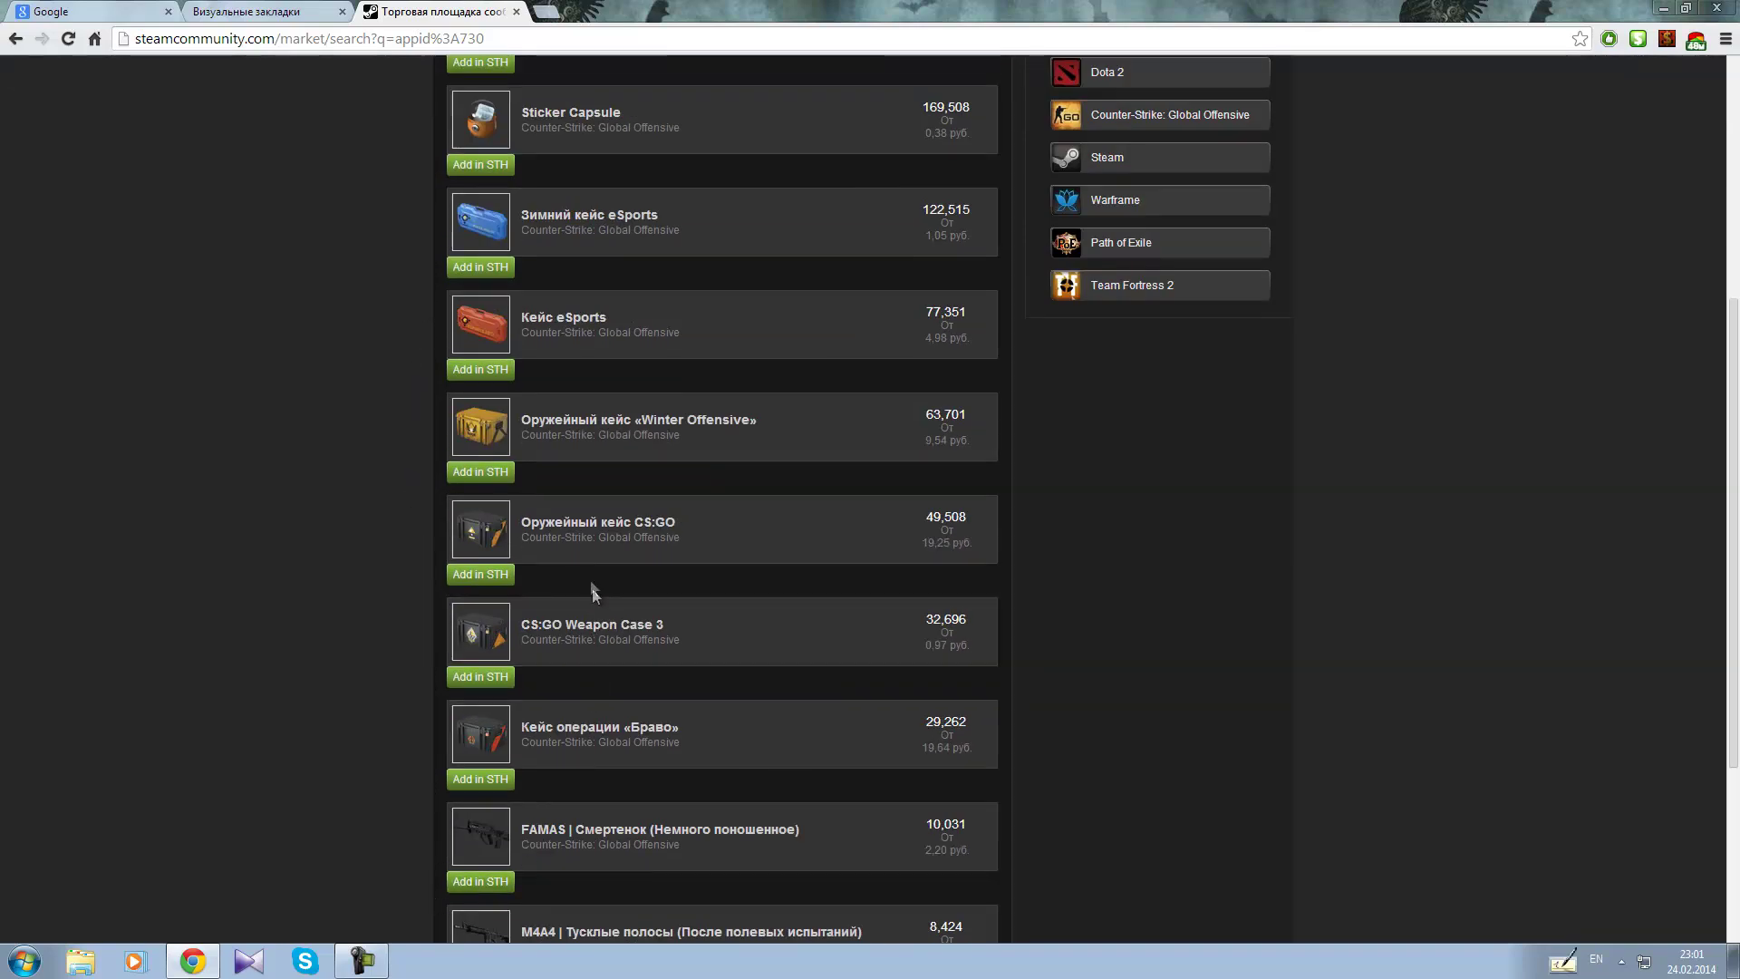
{"action": "left_click", "coordinate": [598, 524]}
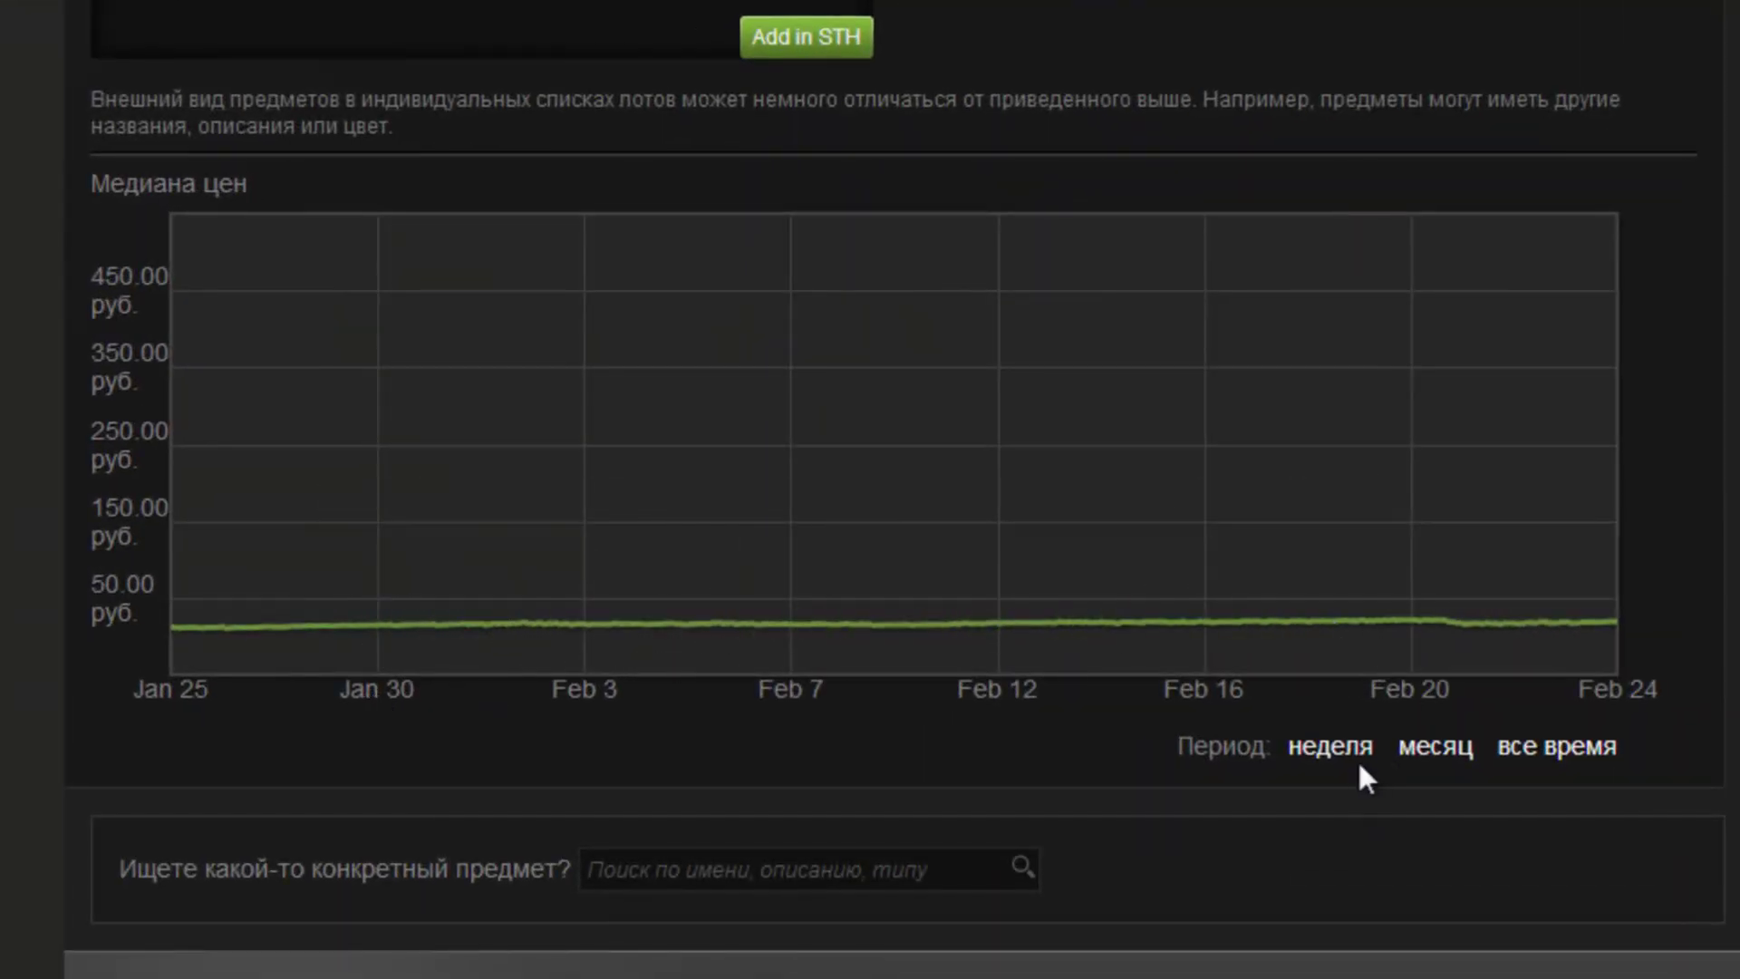
Step: Show the case's median price graph for the past week and look over the lots on sale
{"action": "left_click", "coordinate": [1340, 757]}
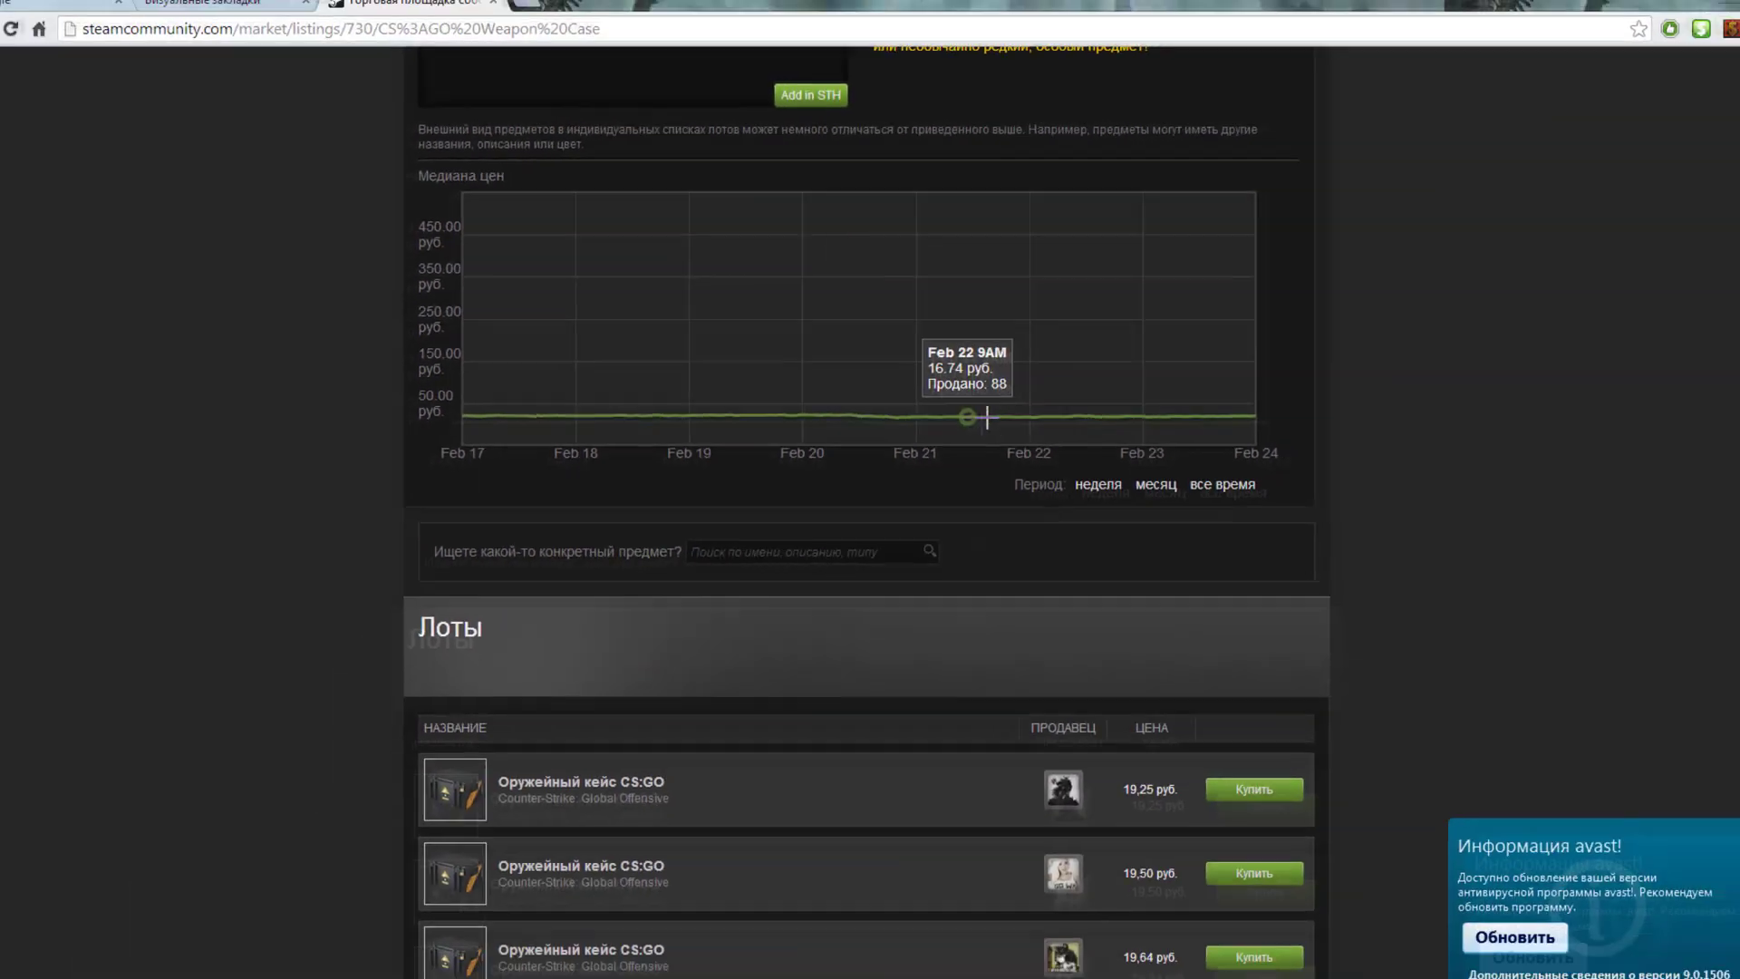
{"action": "scroll", "coordinate": [1013, 423], "scroll_direction": "down", "scroll_amount": 6}
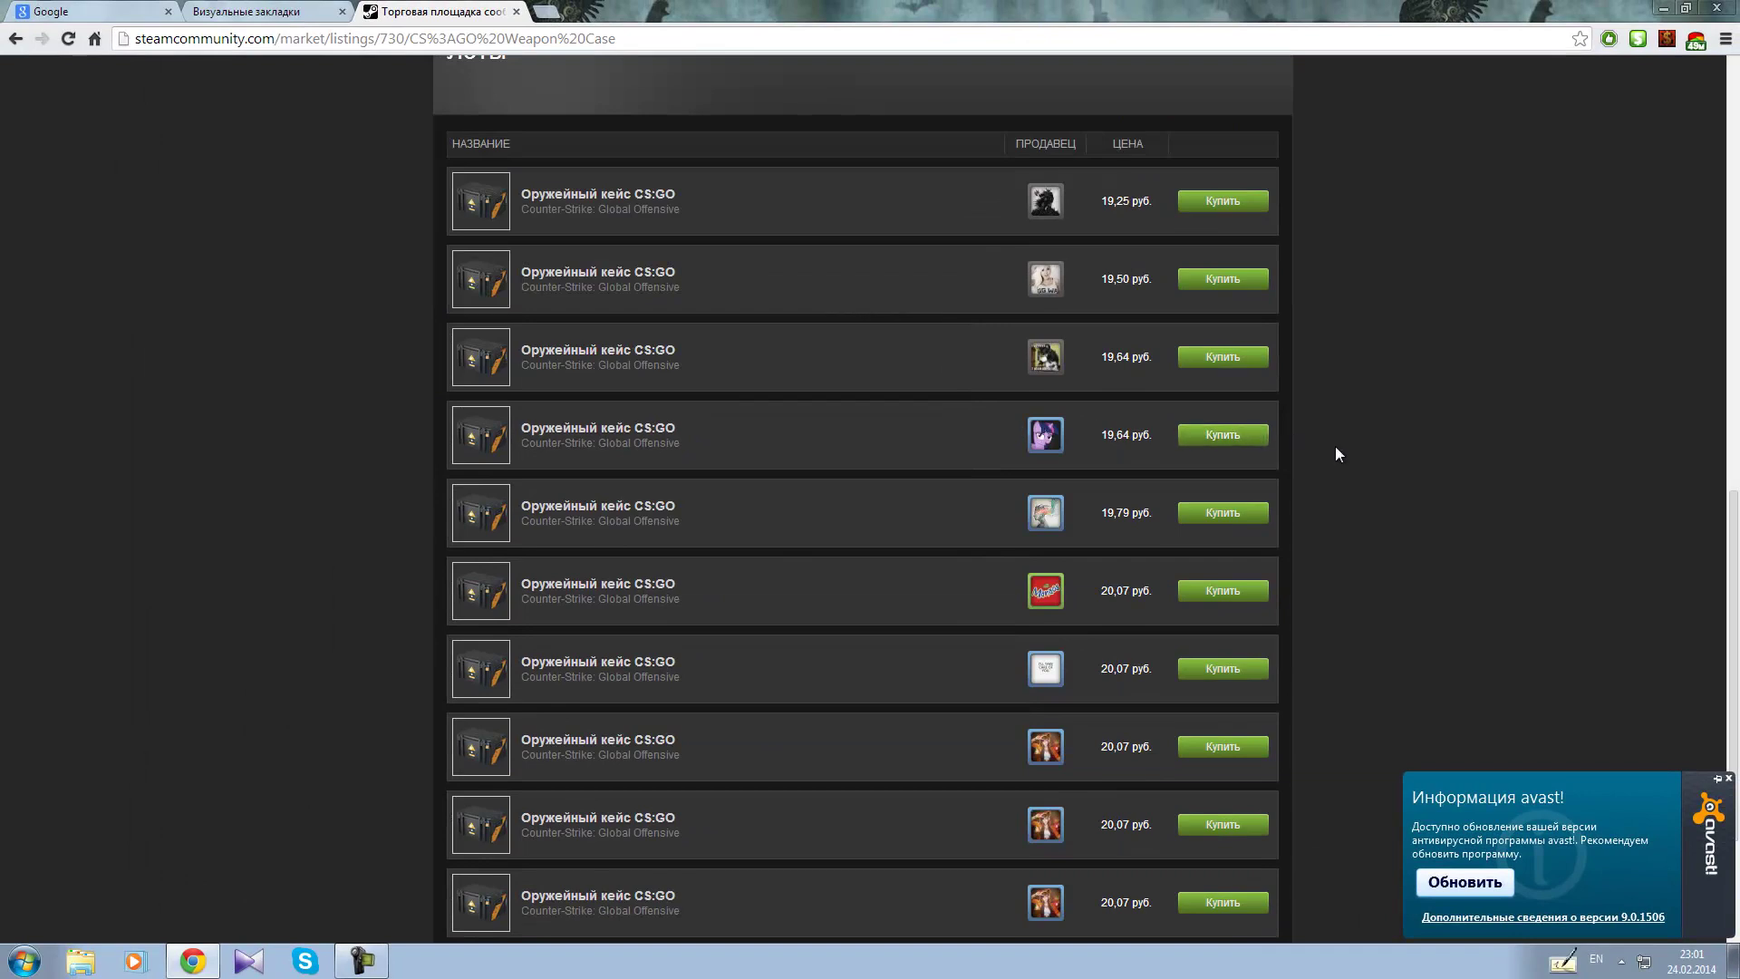
{"action": "scroll", "coordinate": [1336, 453], "scroll_direction": "up", "scroll_amount": 6}
Step: In the Steam Trader Helper extension, set the budget for "Оружейный кейс CS:GO" to 17.6 and its purchases to 3
{"action": "left_click_drag", "start_coordinate": [1677, 59], "coordinate": [1639, 42]}
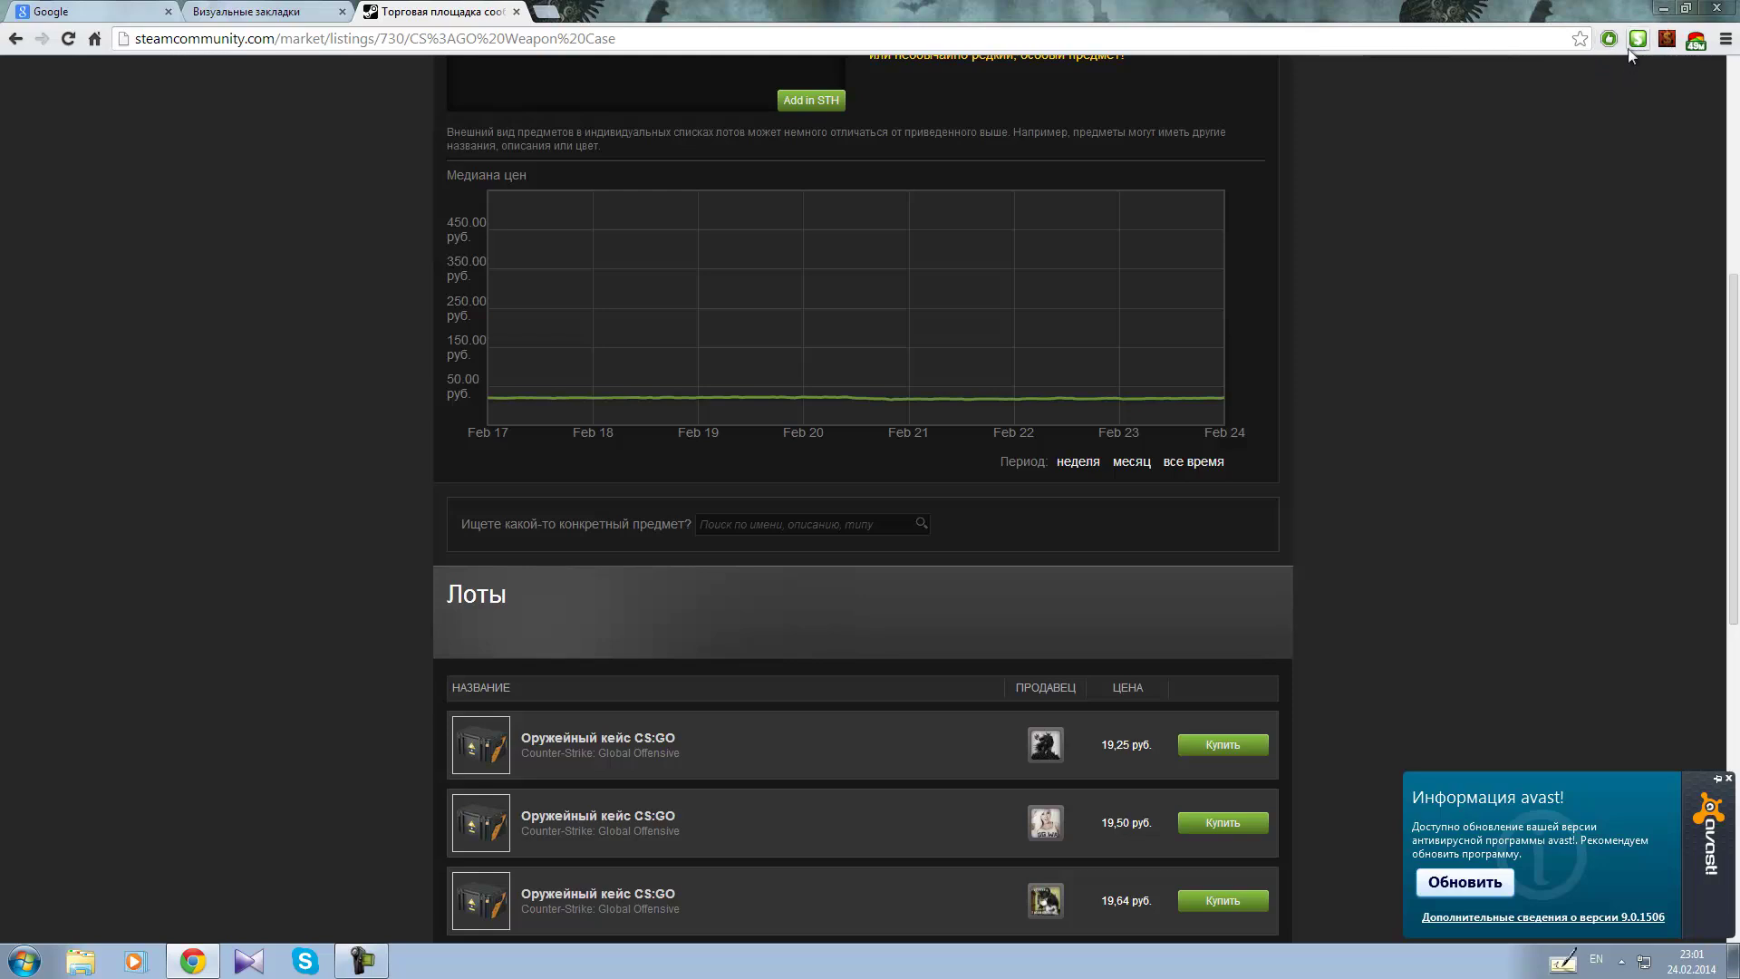
{"action": "left_click", "coordinate": [1636, 42]}
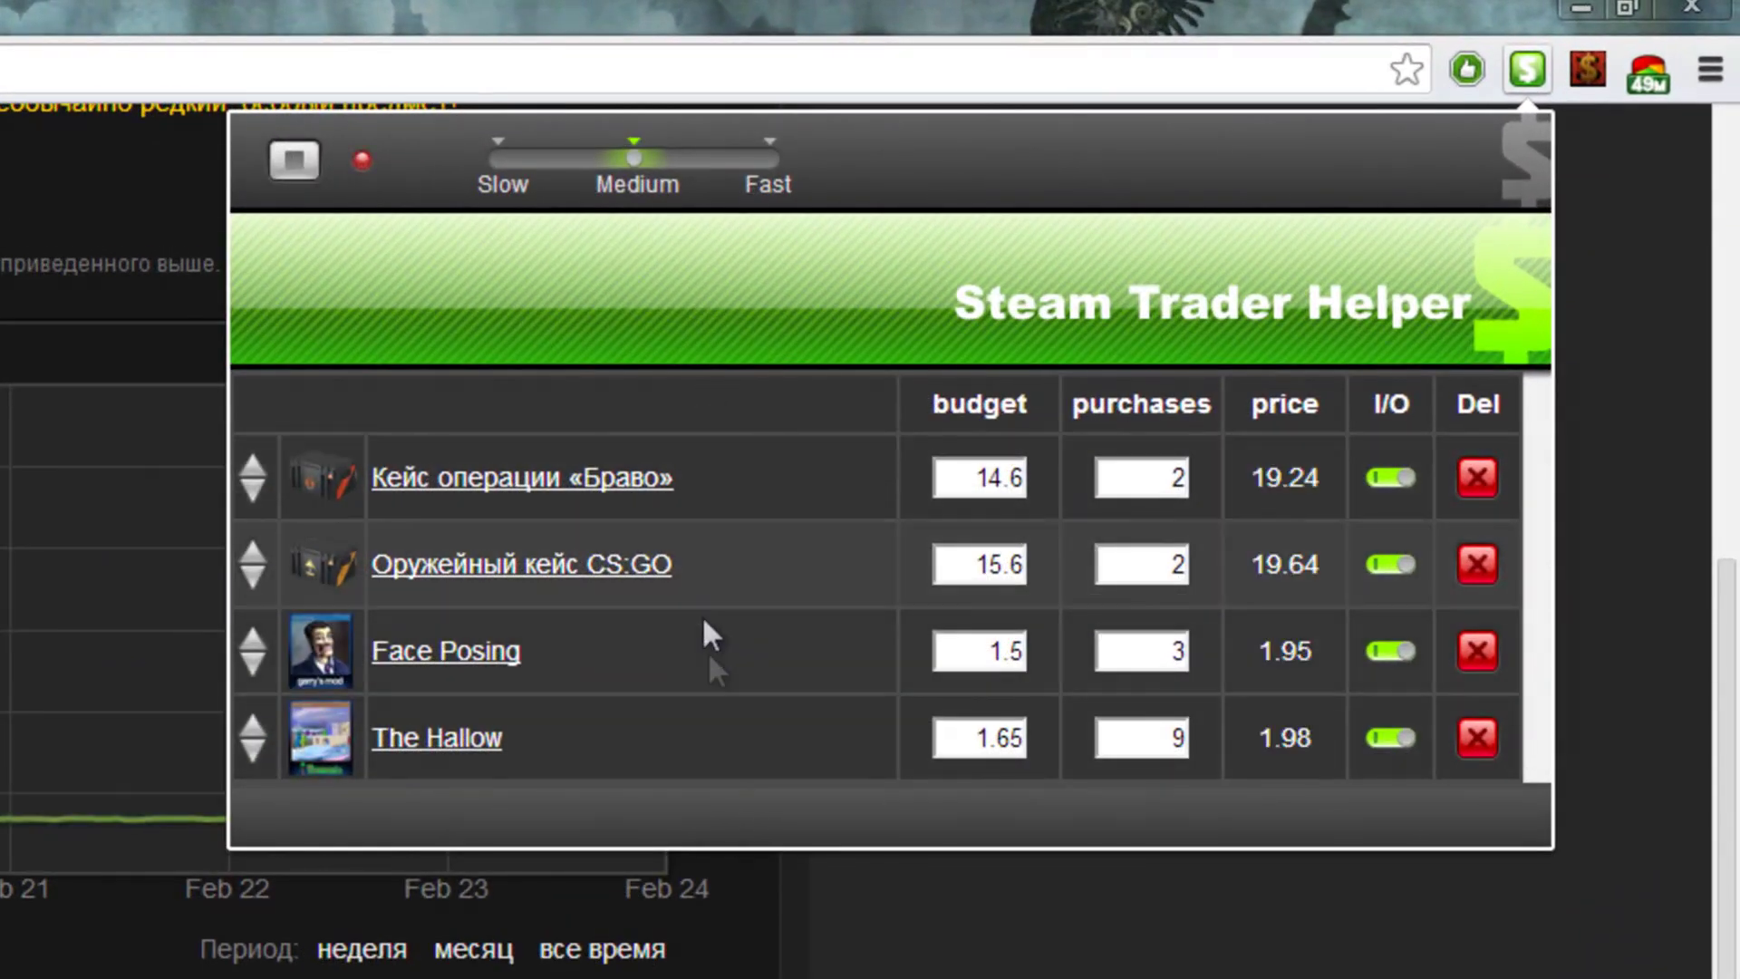
{"action": "scroll", "coordinate": [758, 948], "scroll_direction": "down", "scroll_amount": 5}
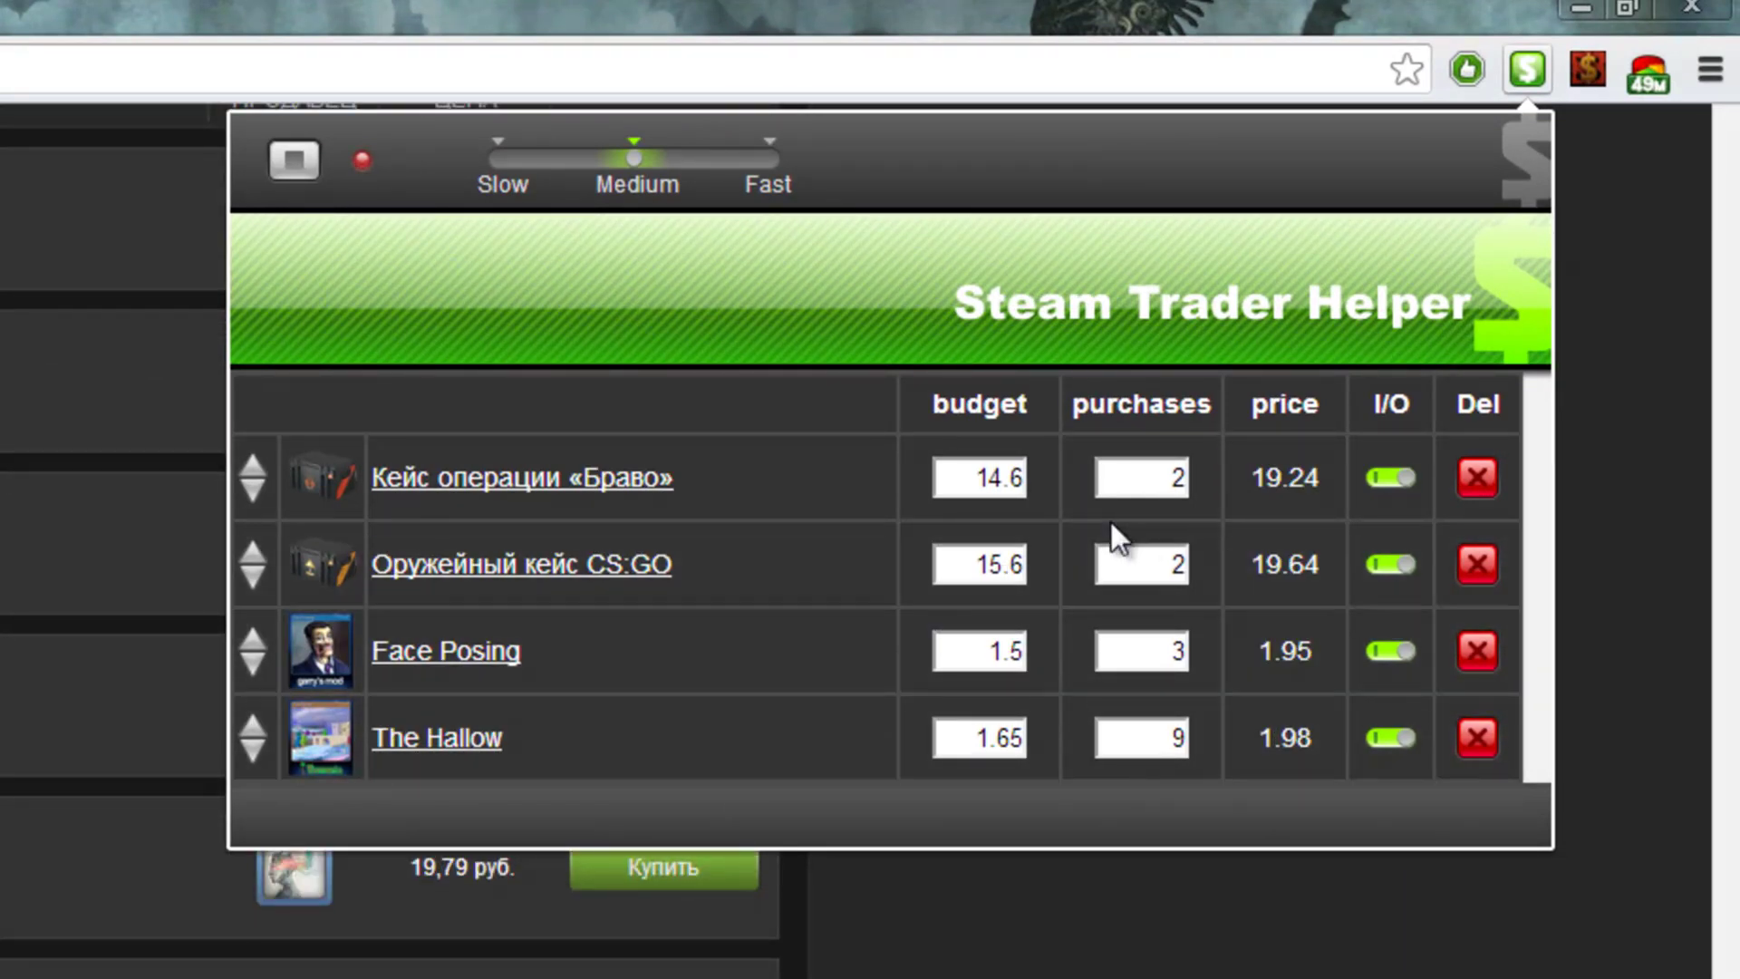
{"action": "left_click_drag", "start_coordinate": [965, 565], "coordinate": [1072, 573]}
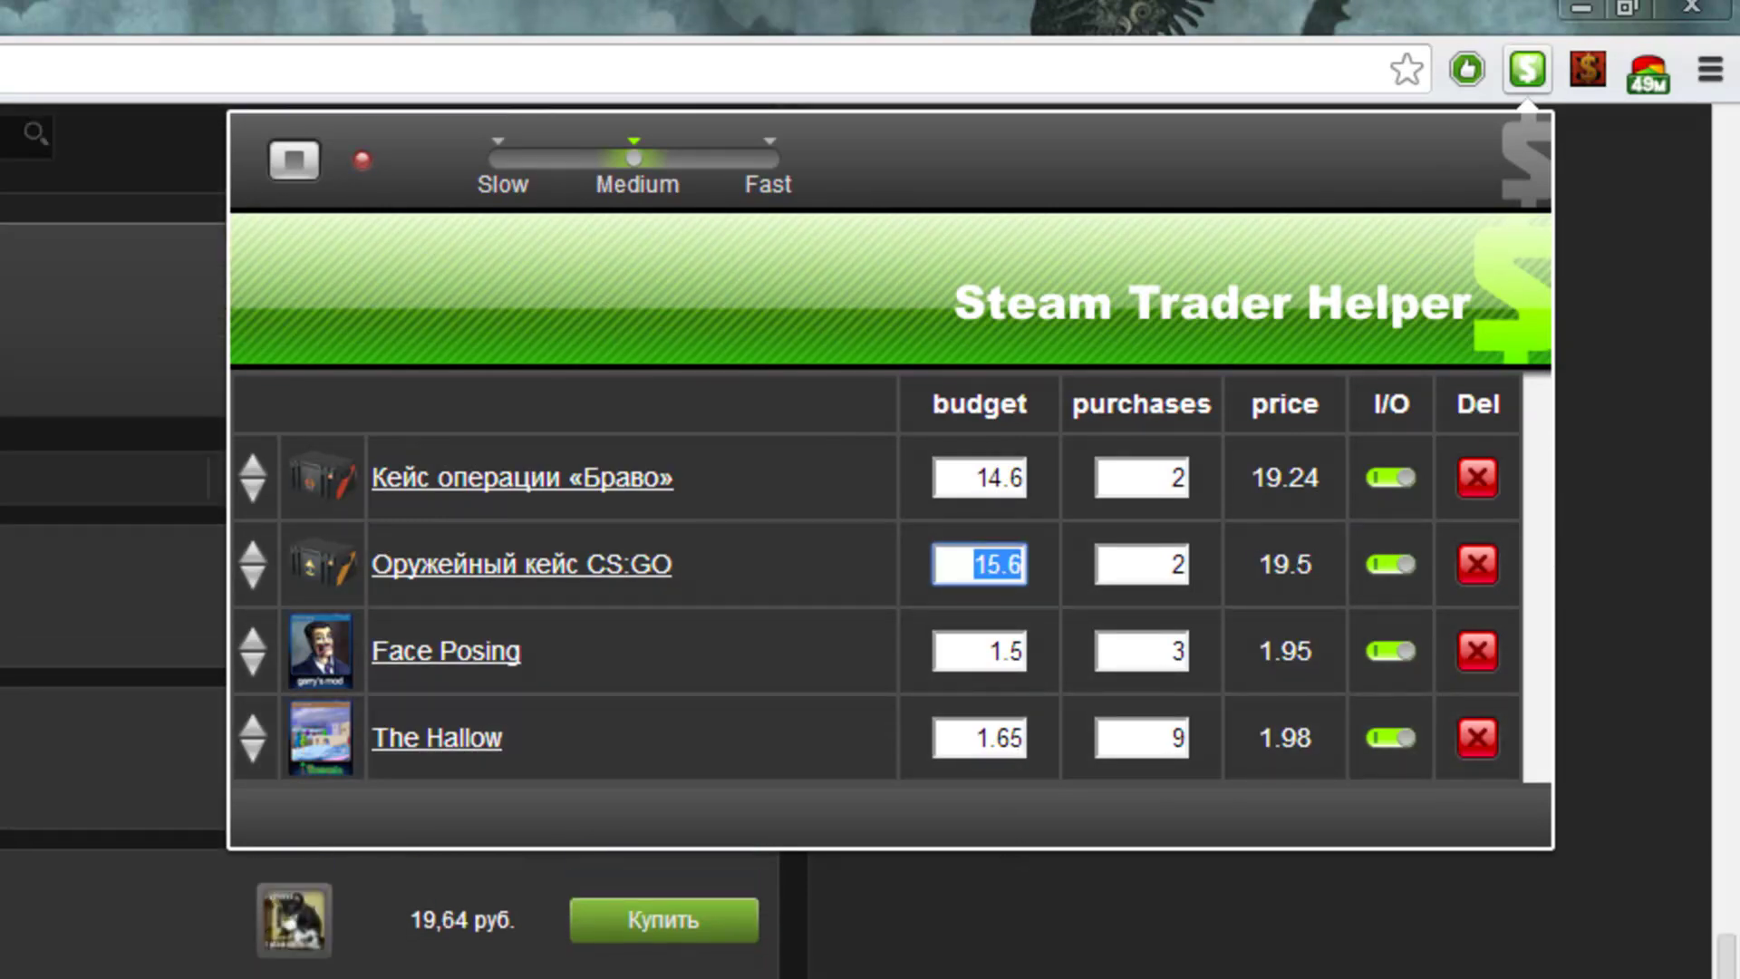
{"action": "type", "text": "17"}
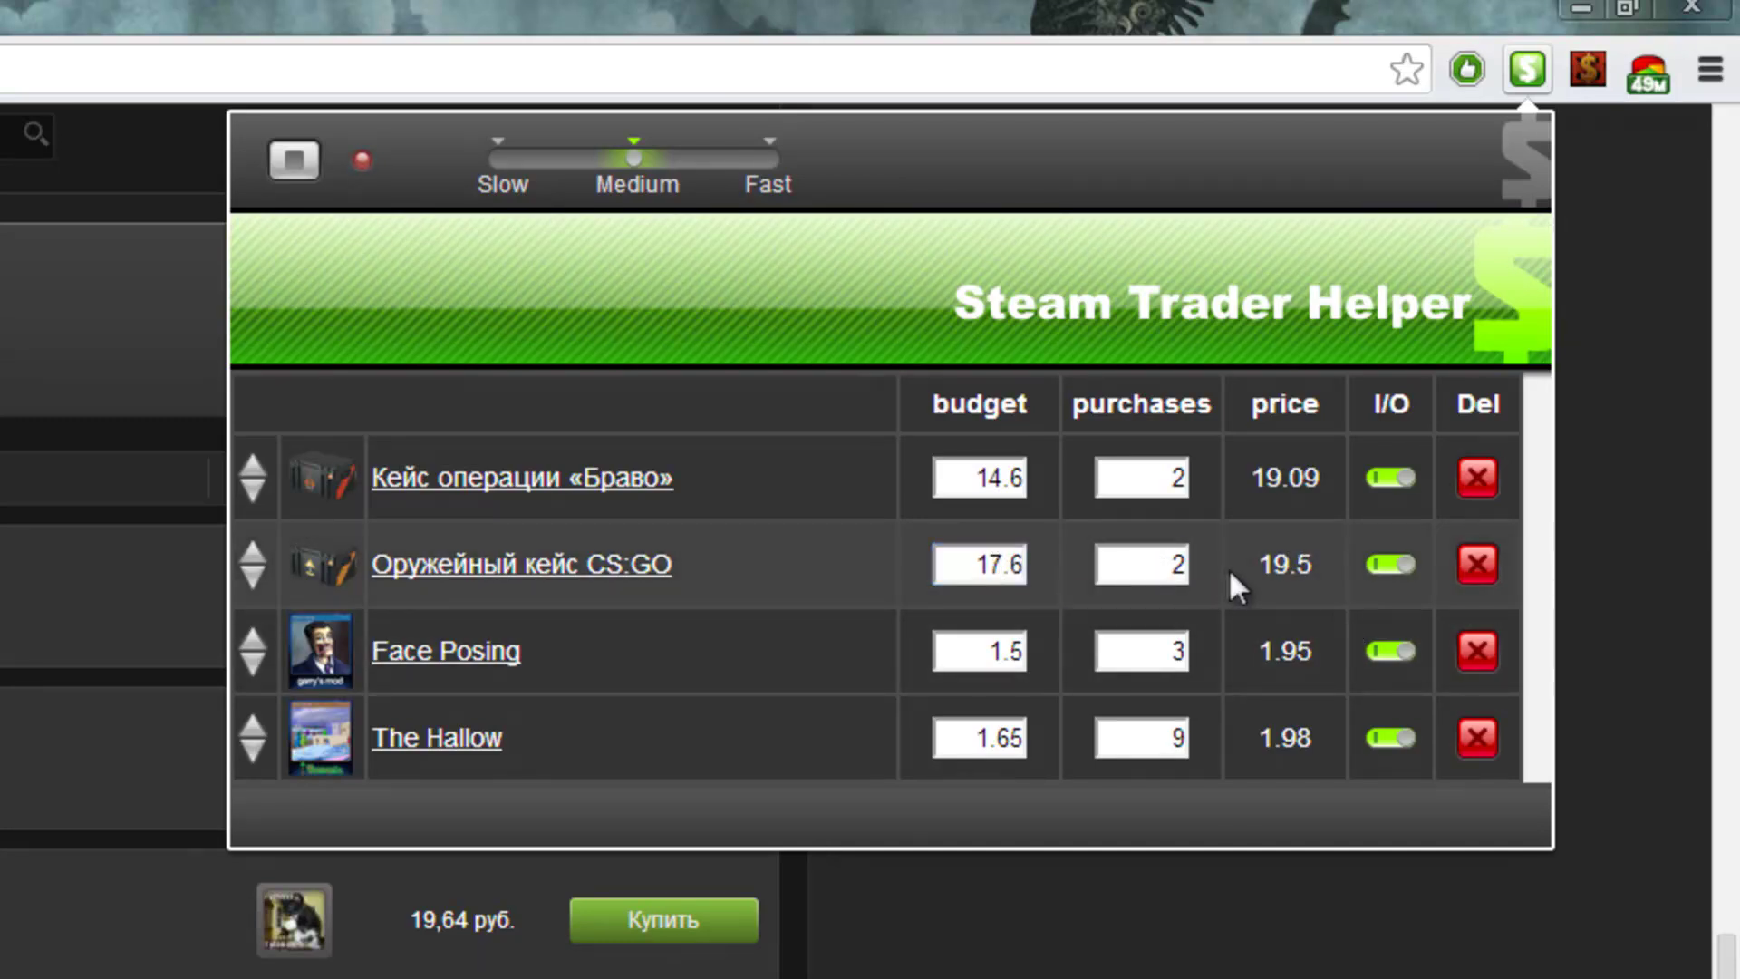
{"action": "left_click", "coordinate": [1178, 564]}
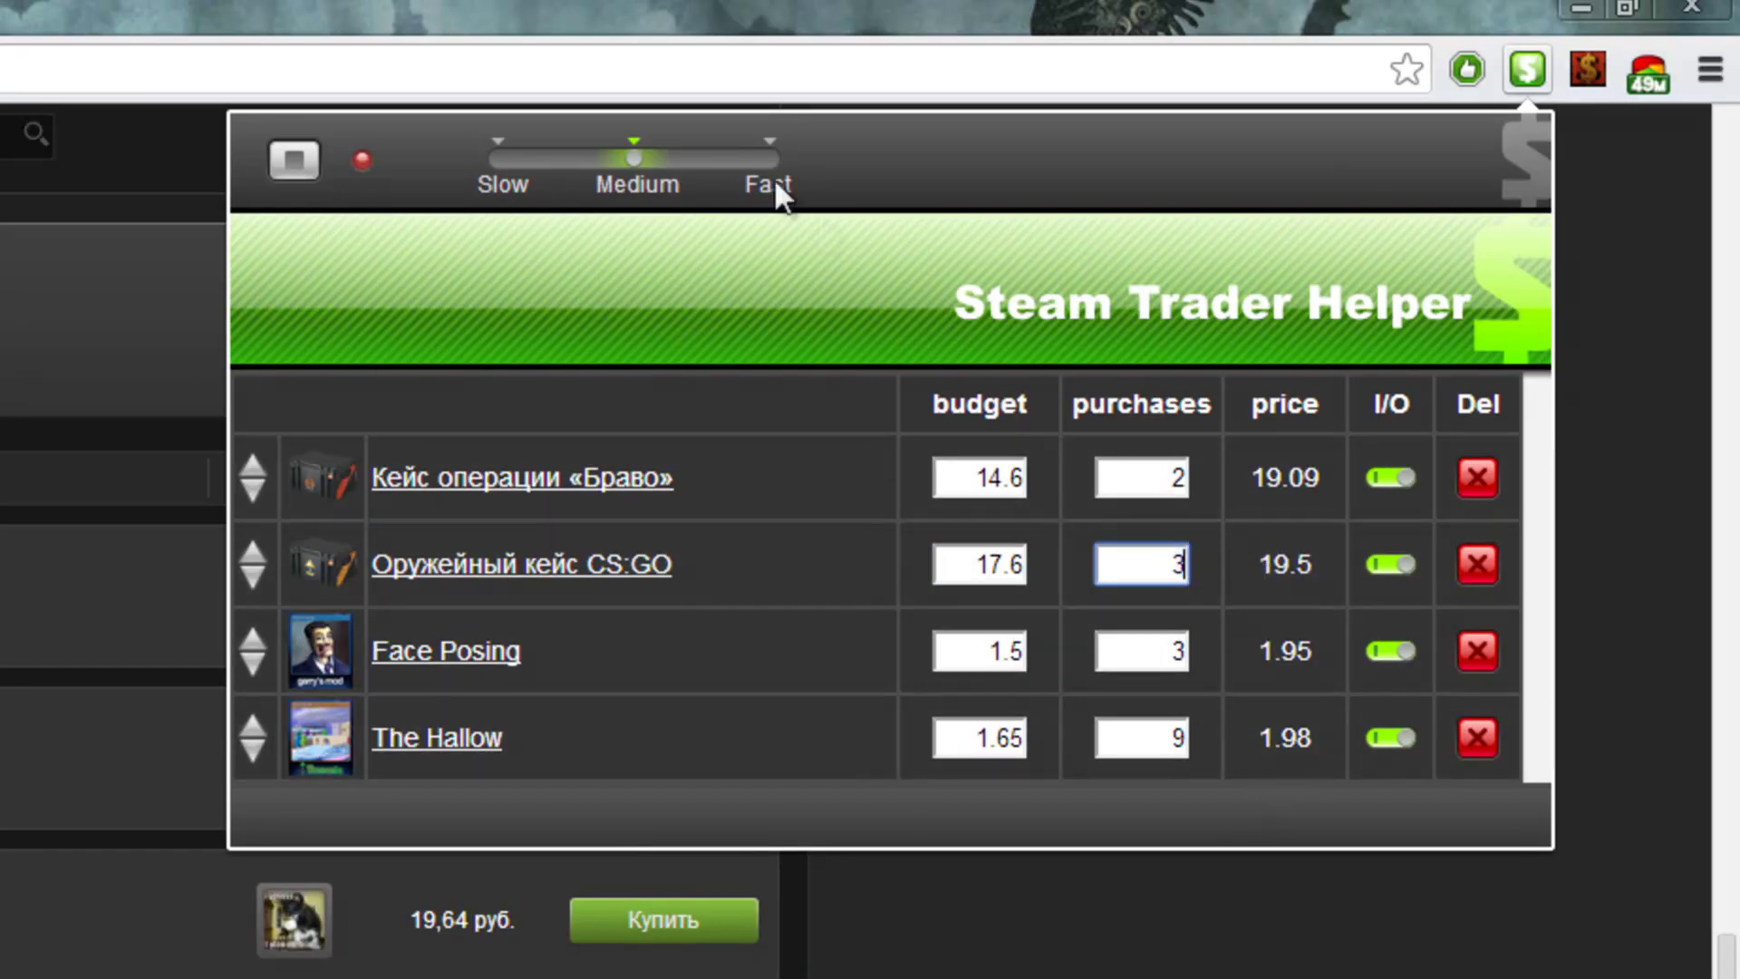
{"action": "type", "text": "3"}
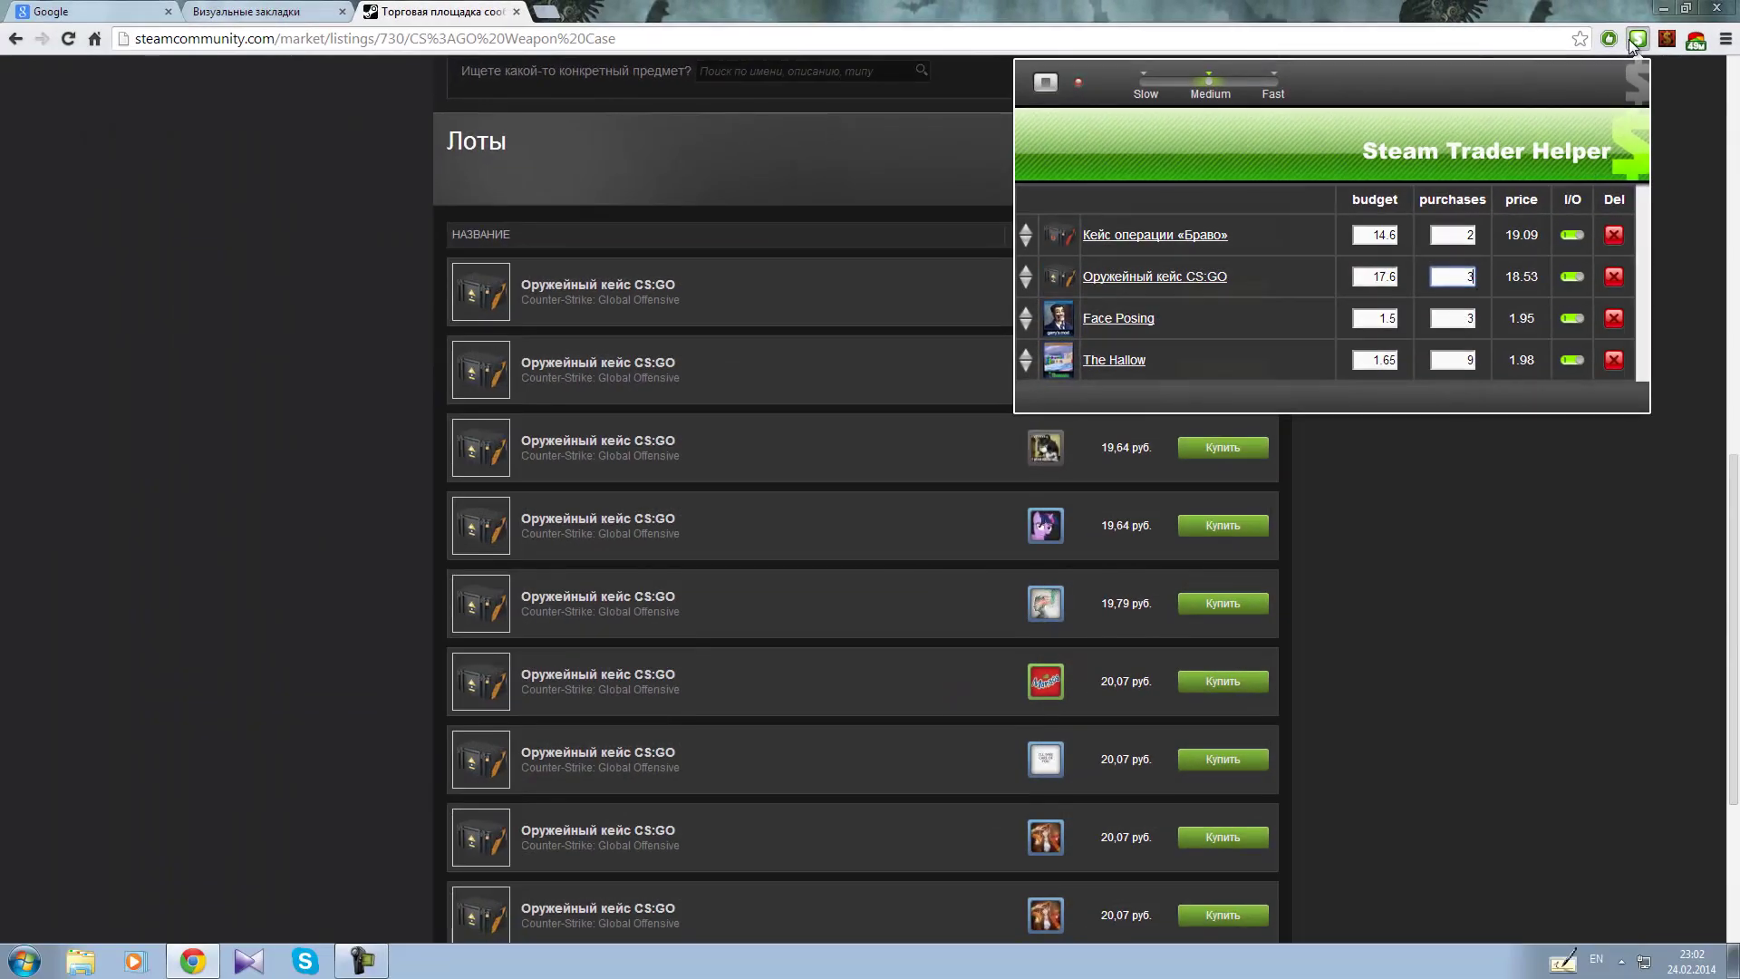
Step: Reopen the Steam Trader Helper list to check its entries, close it, and return to the beginning of the item page
{"action": "left_click", "coordinate": [1633, 44]}
{"action": "left_click", "coordinate": [1633, 44]}
{"action": "left_click", "coordinate": [1640, 36]}
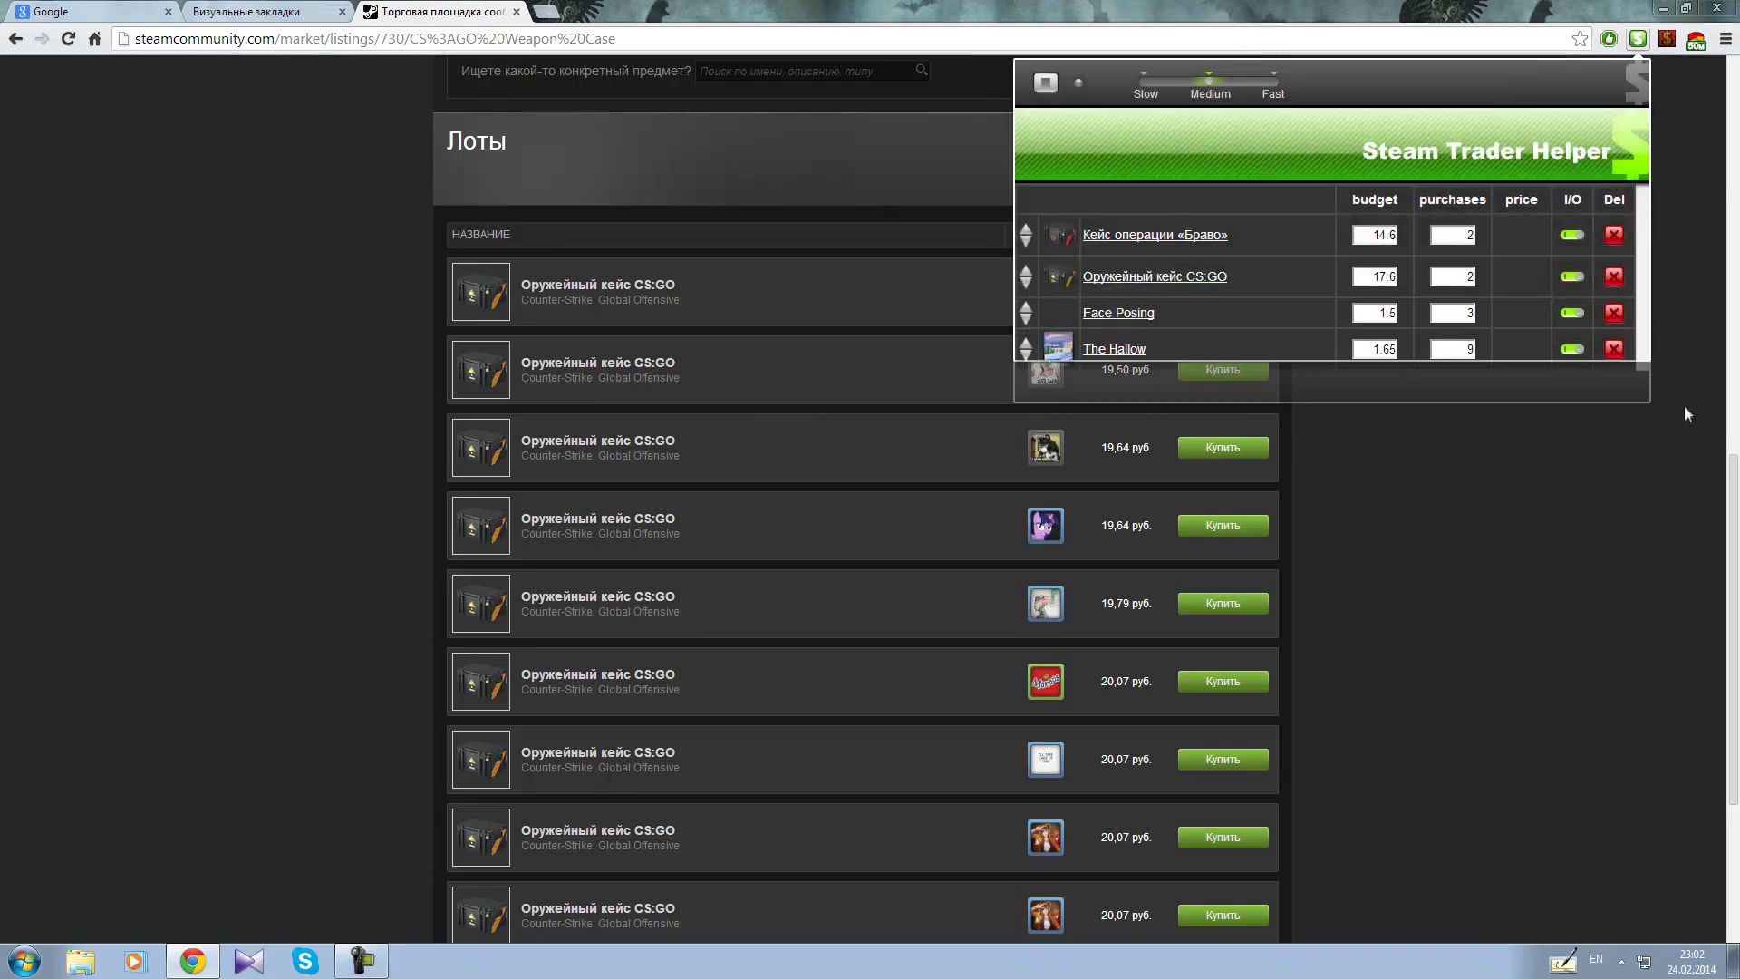
{"action": "left_click", "coordinate": [1683, 408]}
{"action": "scroll", "coordinate": [1430, 381], "scroll_direction": "down", "scroll_amount": 4}
{"action": "scroll", "coordinate": [55, 640], "scroll_direction": "up", "scroll_amount": 15}
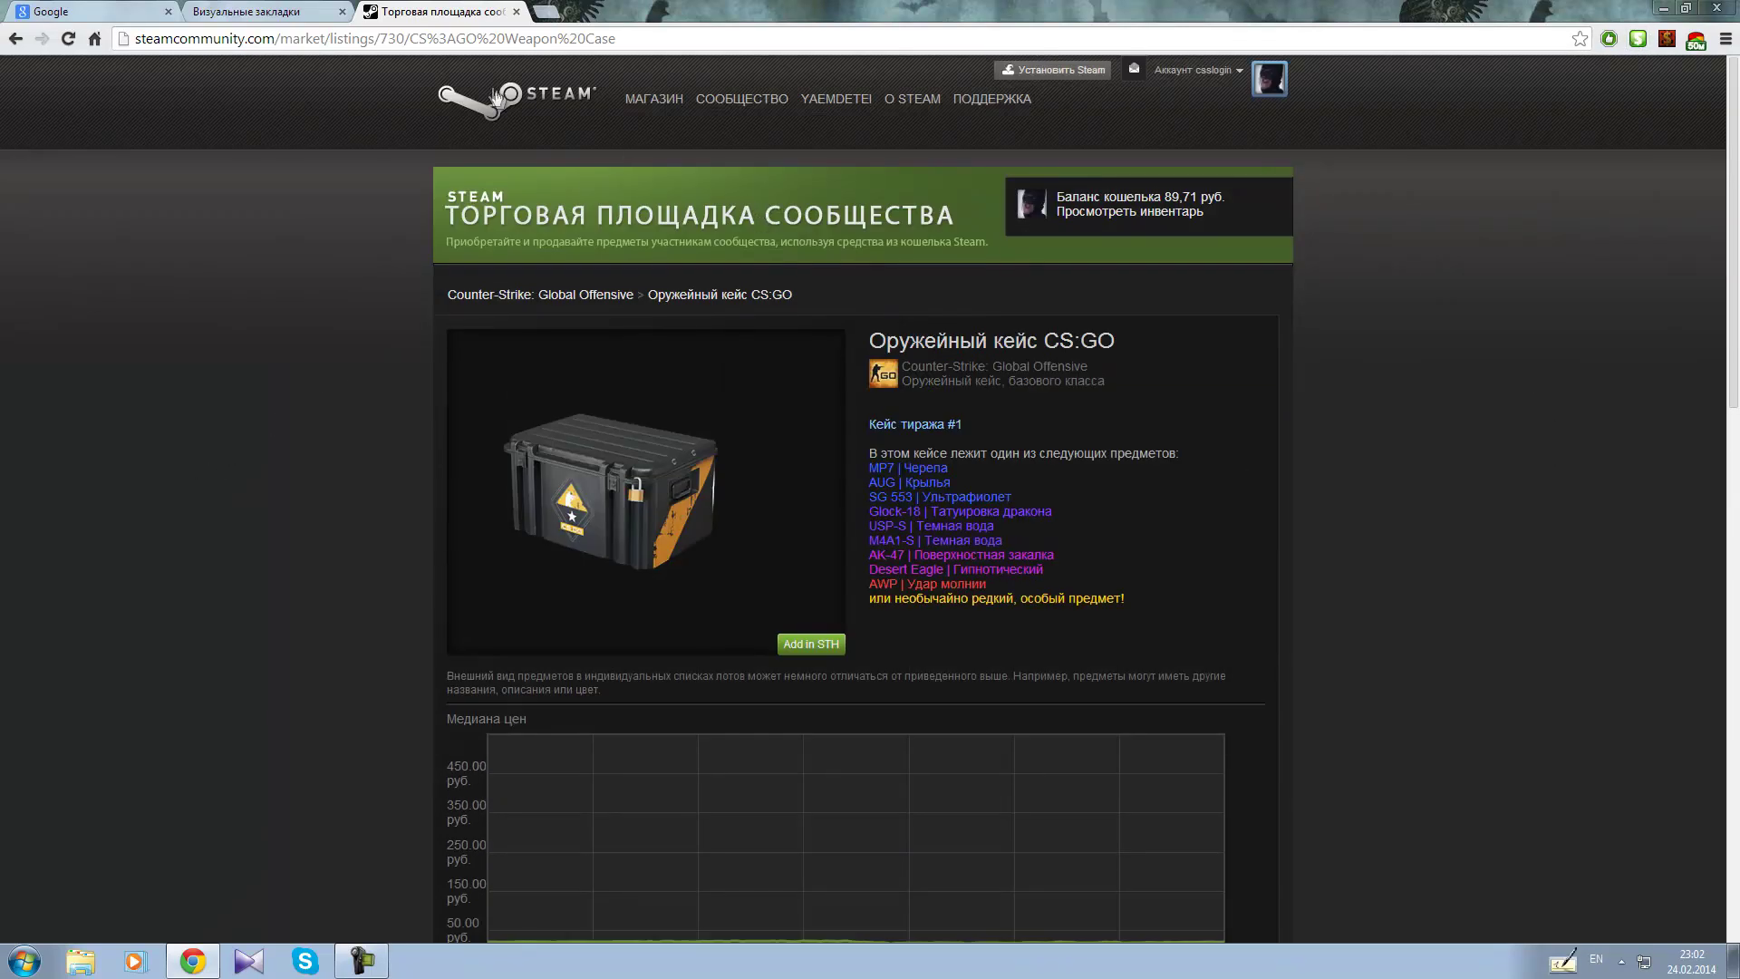
Step: Return to the community market's main page and look over the newly listed items
{"action": "left_click", "coordinate": [496, 98]}
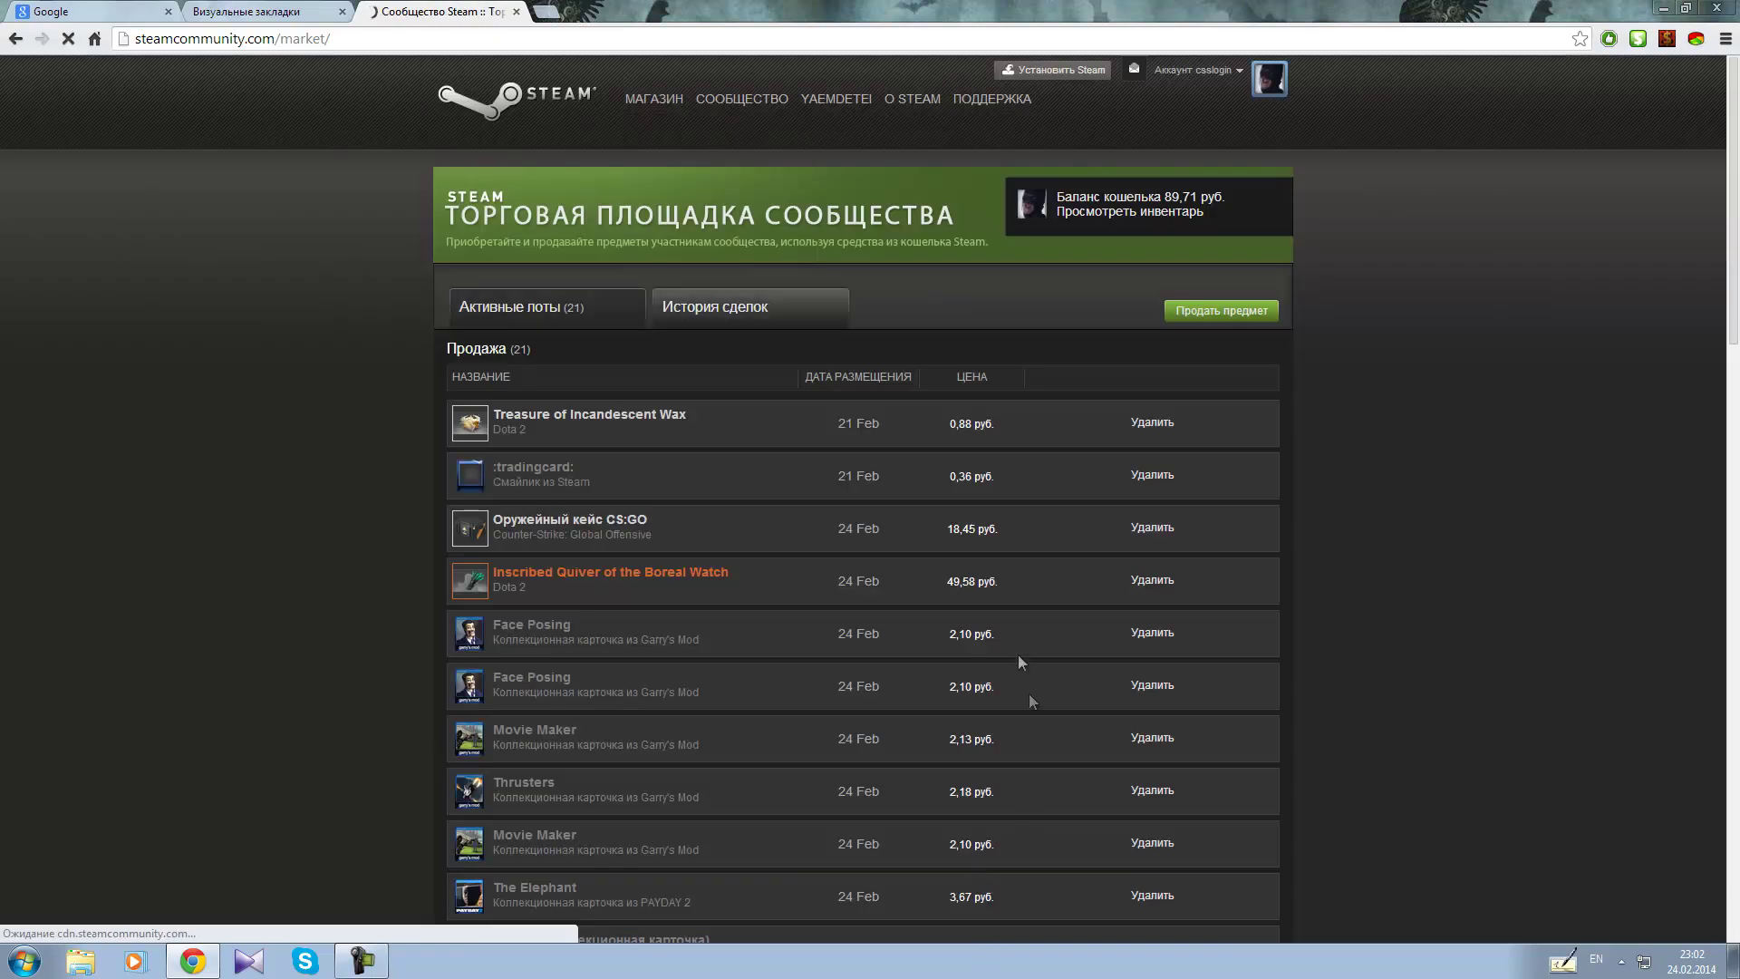
{"action": "scroll", "coordinate": [816, 635], "scroll_direction": "down", "scroll_amount": 9}
{"action": "scroll", "coordinate": [818, 647], "scroll_direction": "down", "scroll_amount": 8}
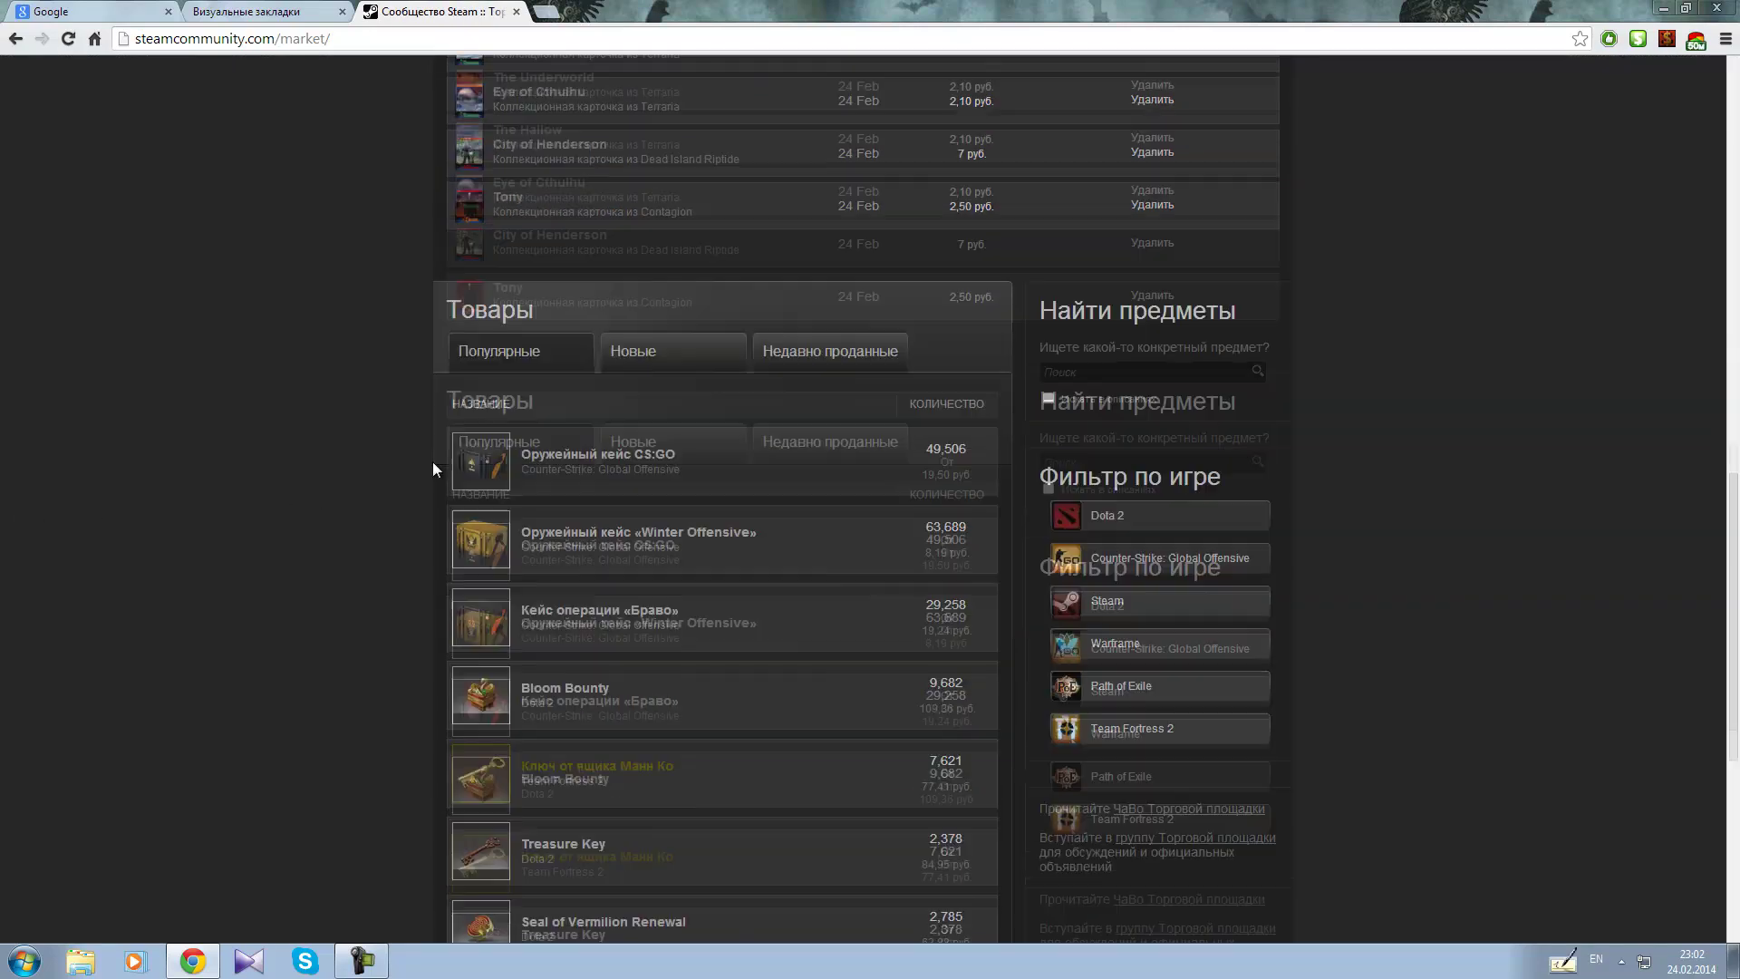
{"action": "left_click", "coordinate": [629, 174]}
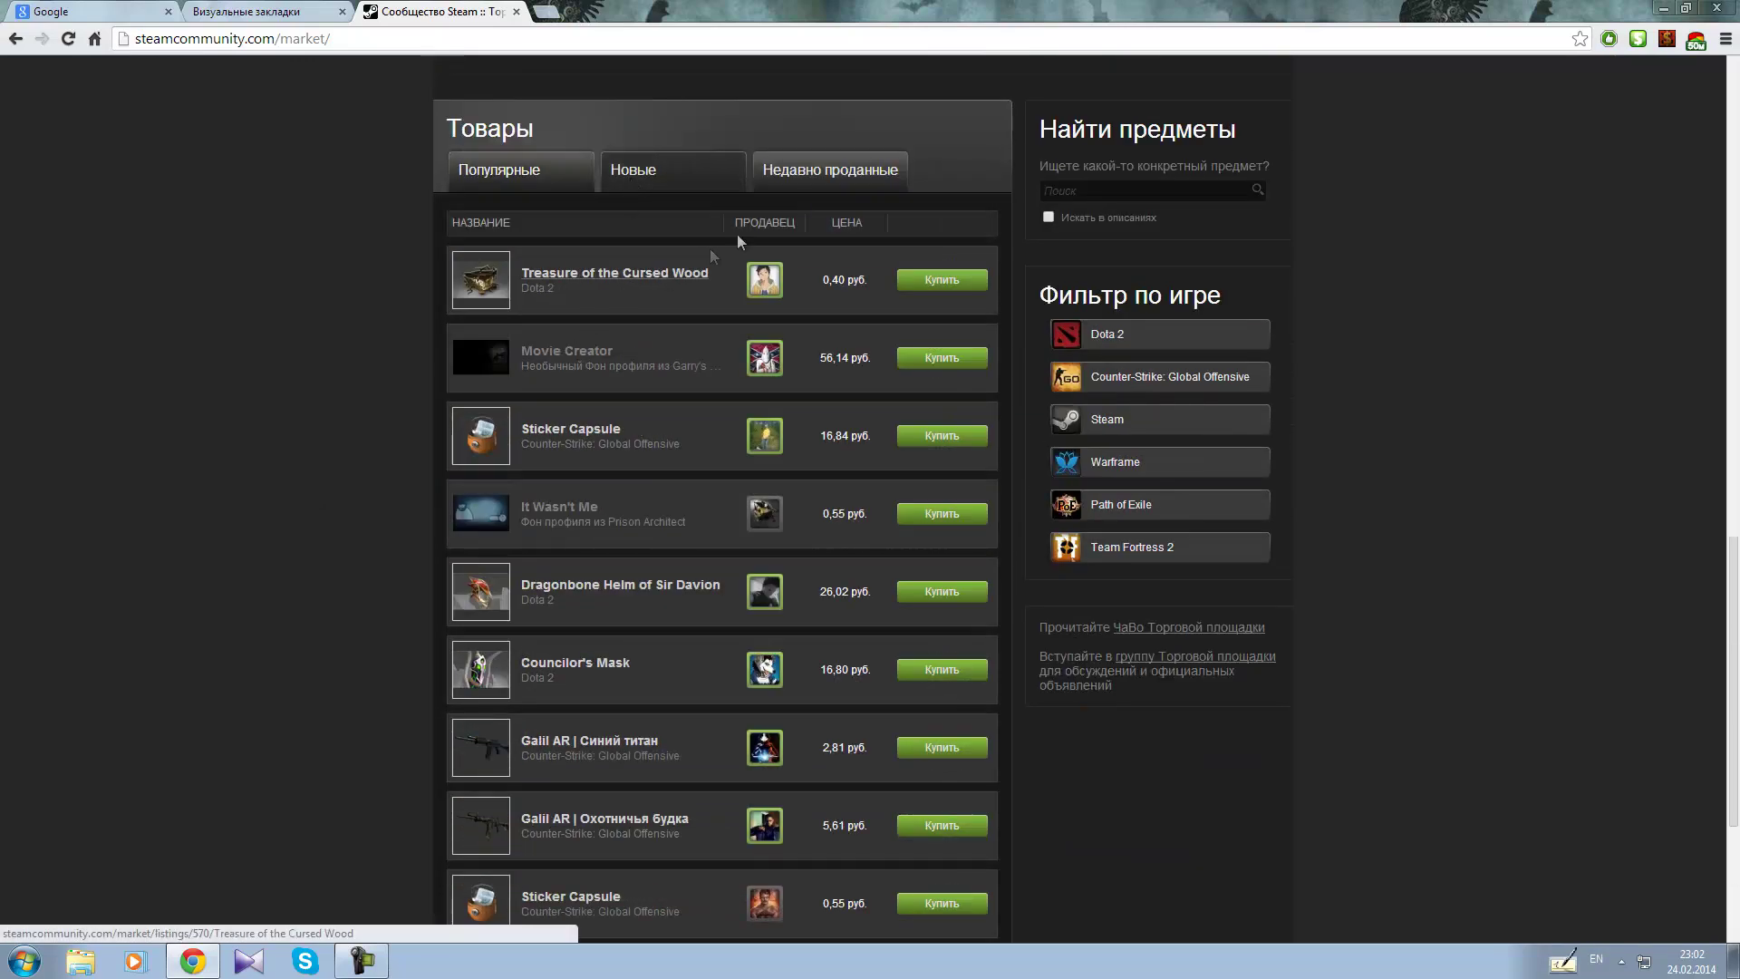
{"action": "scroll", "coordinate": [488, 373], "scroll_direction": "down", "scroll_amount": 3}
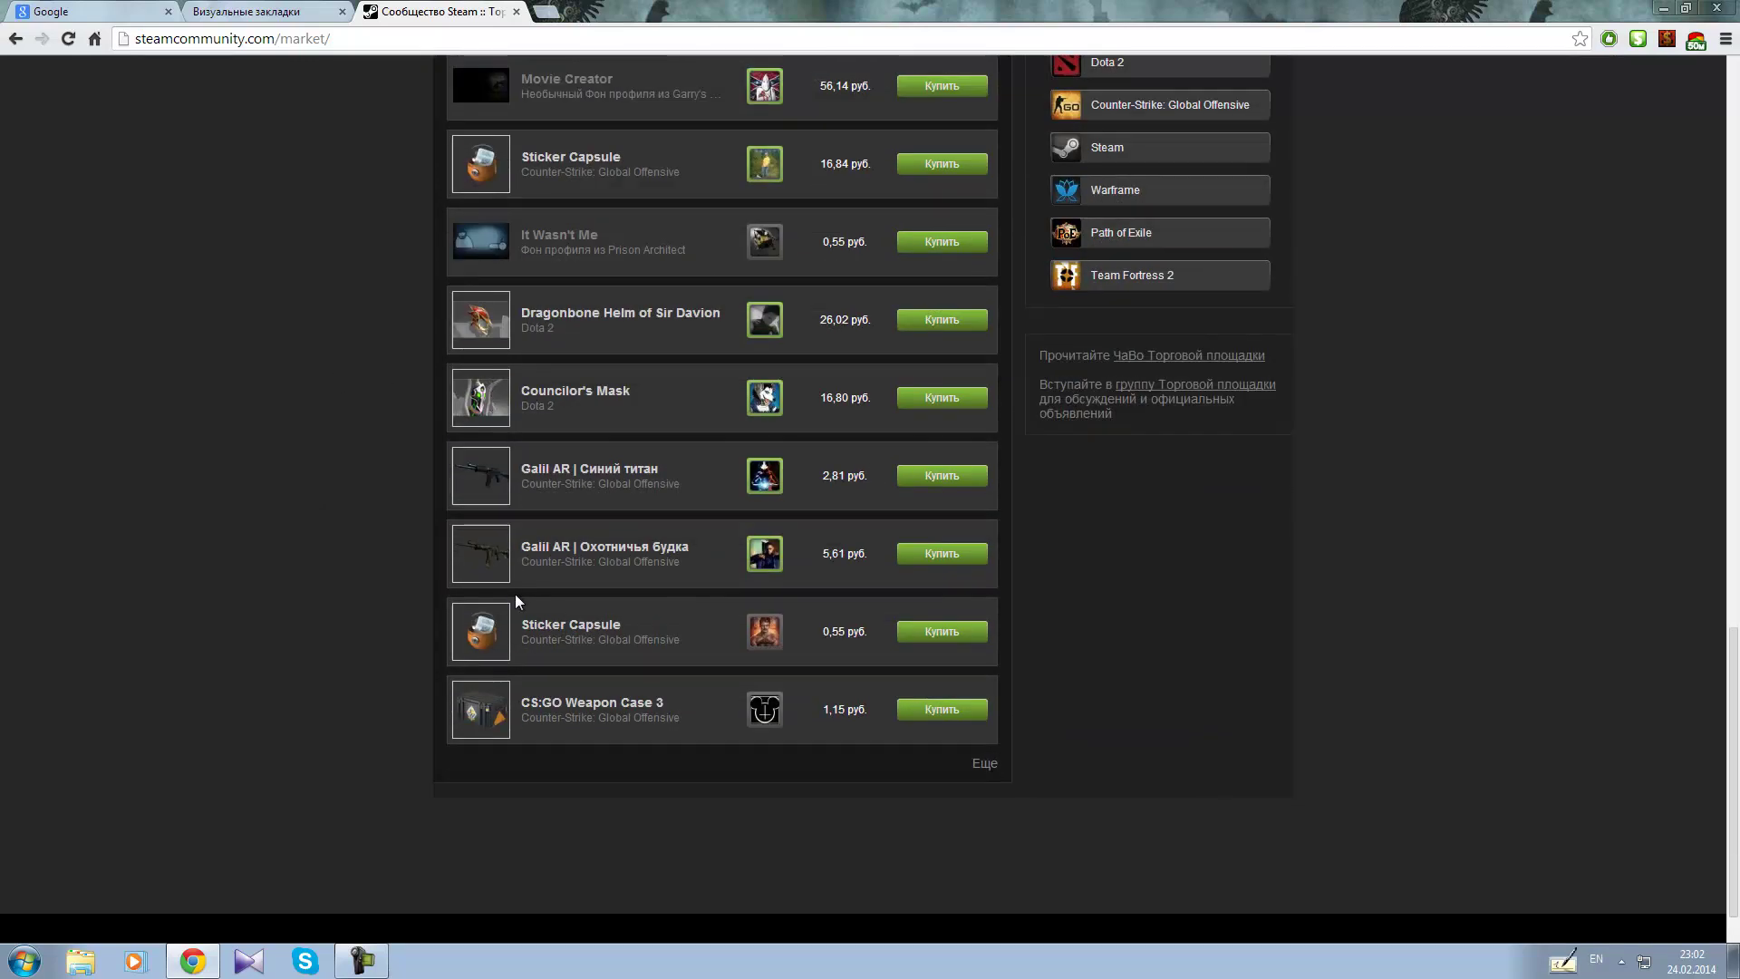
Step: Open the item "Galil AR | Охотничья будка" and look over its median price graph and lots
{"action": "left_click", "coordinate": [587, 553]}
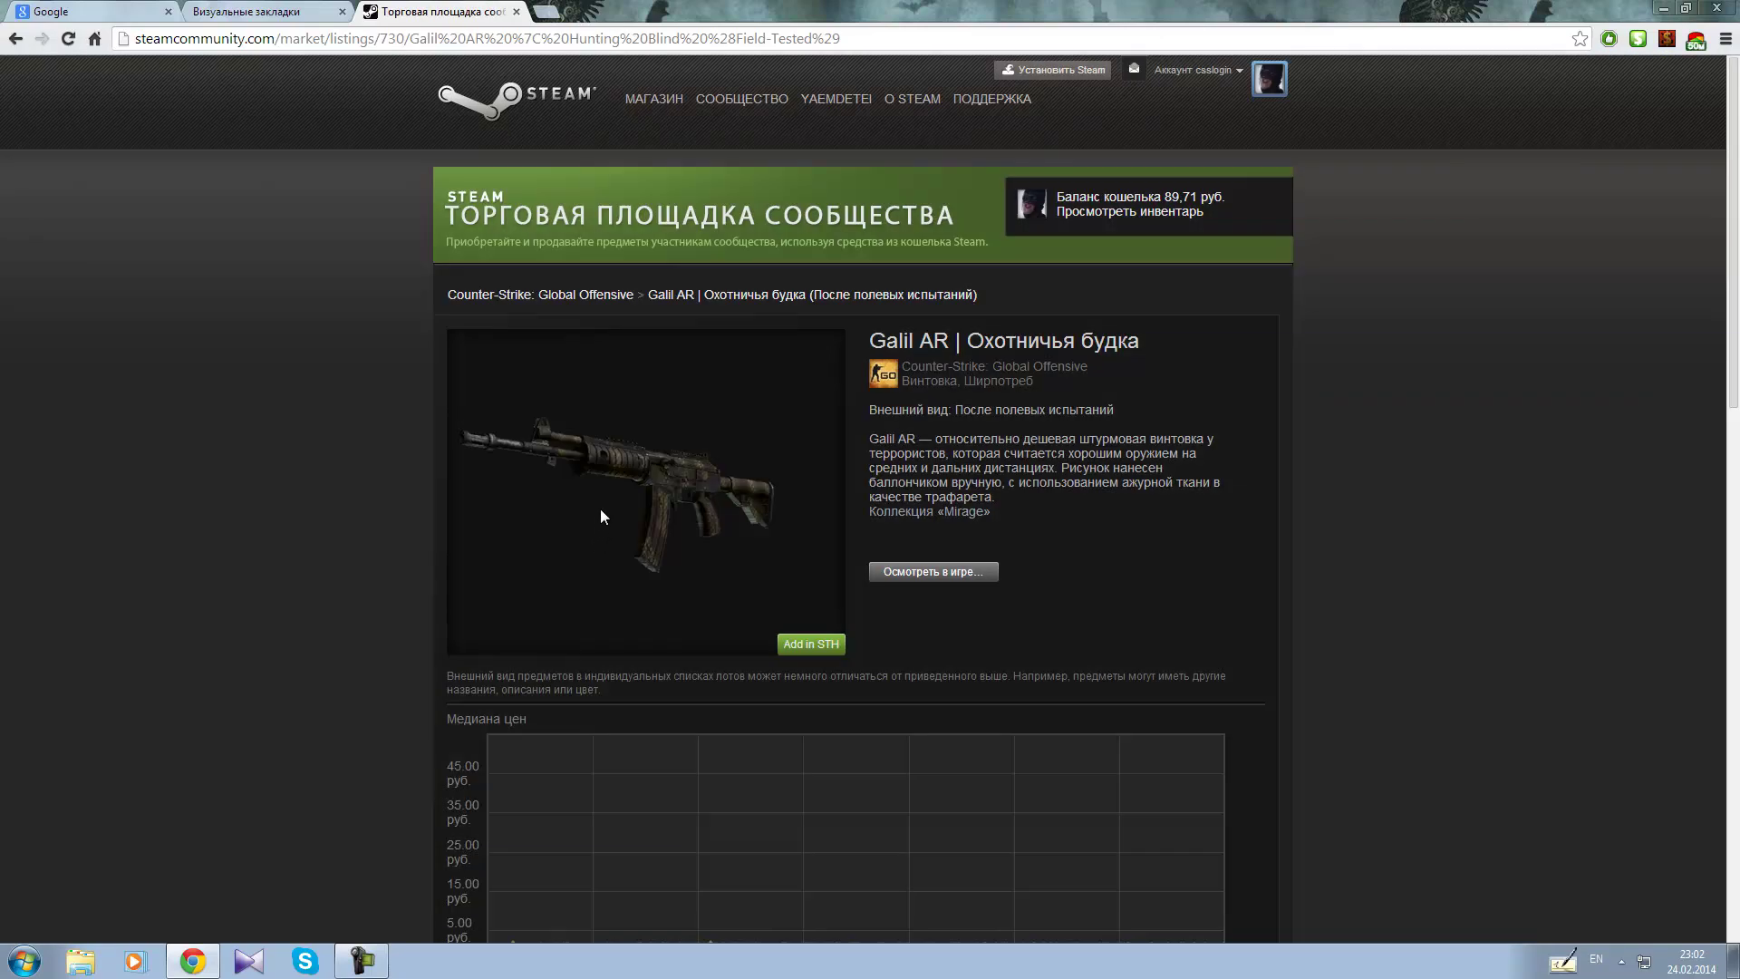
{"action": "scroll", "coordinate": [596, 460], "scroll_direction": "down", "scroll_amount": 8}
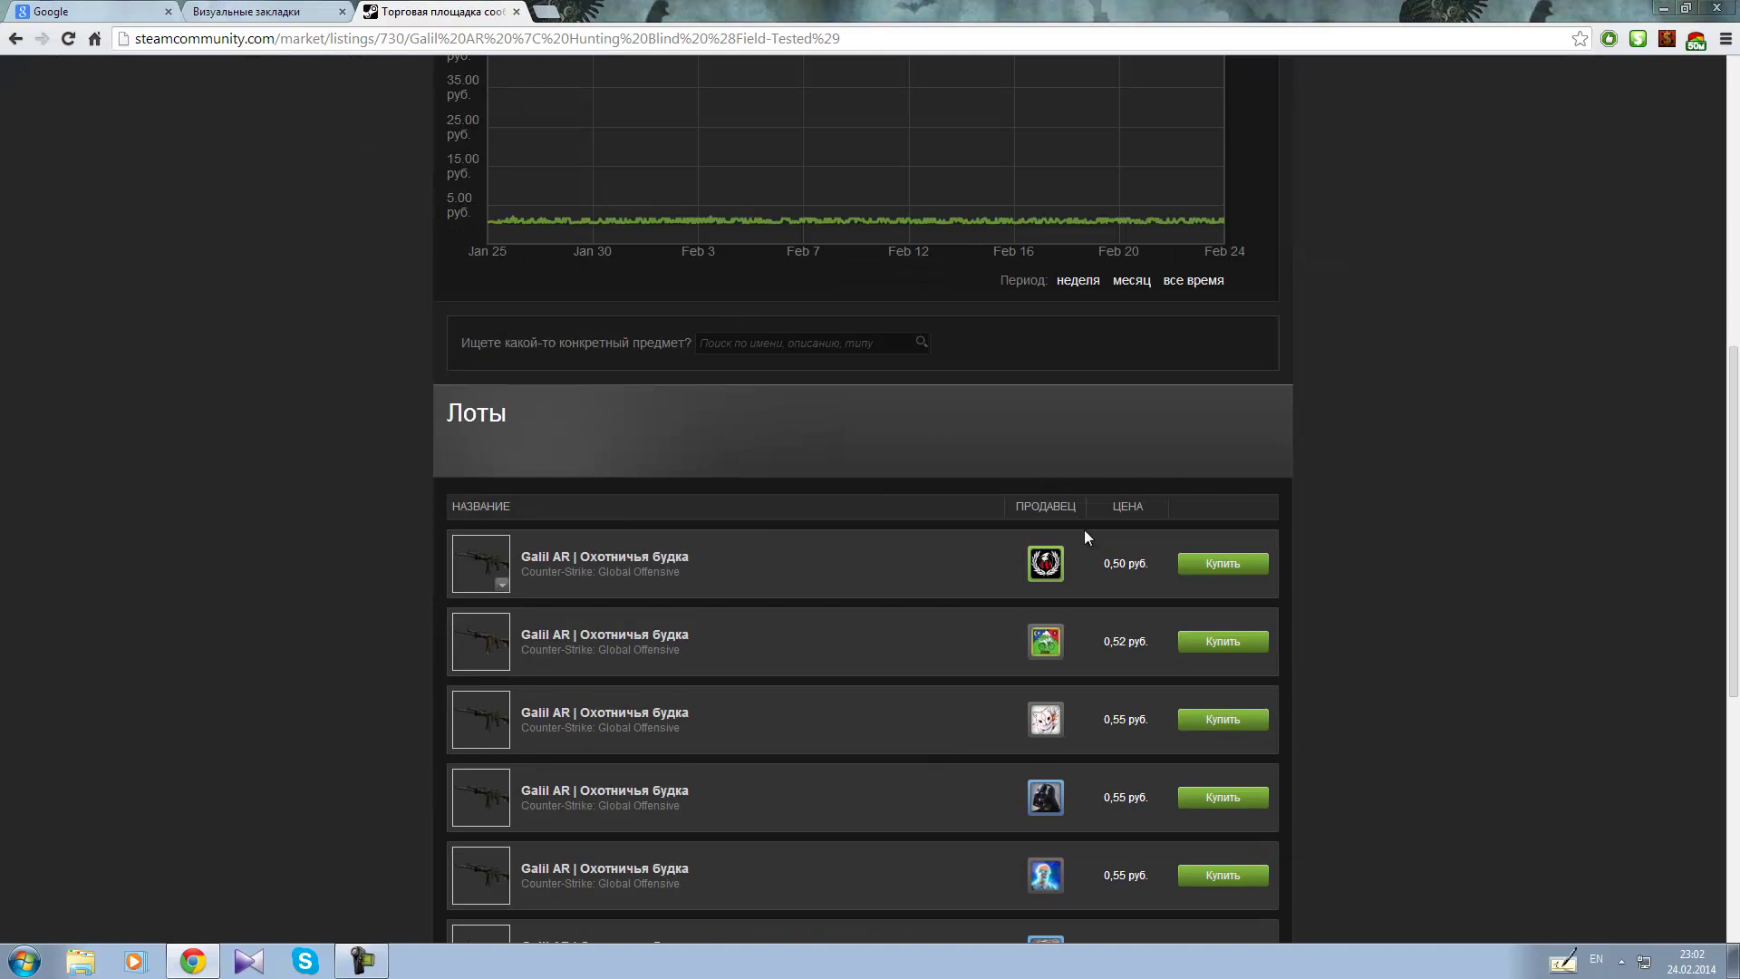
{"action": "scroll", "coordinate": [1086, 537], "scroll_direction": "down", "scroll_amount": 7}
{"action": "scroll", "coordinate": [1127, 601], "scroll_direction": "up", "scroll_amount": 9}
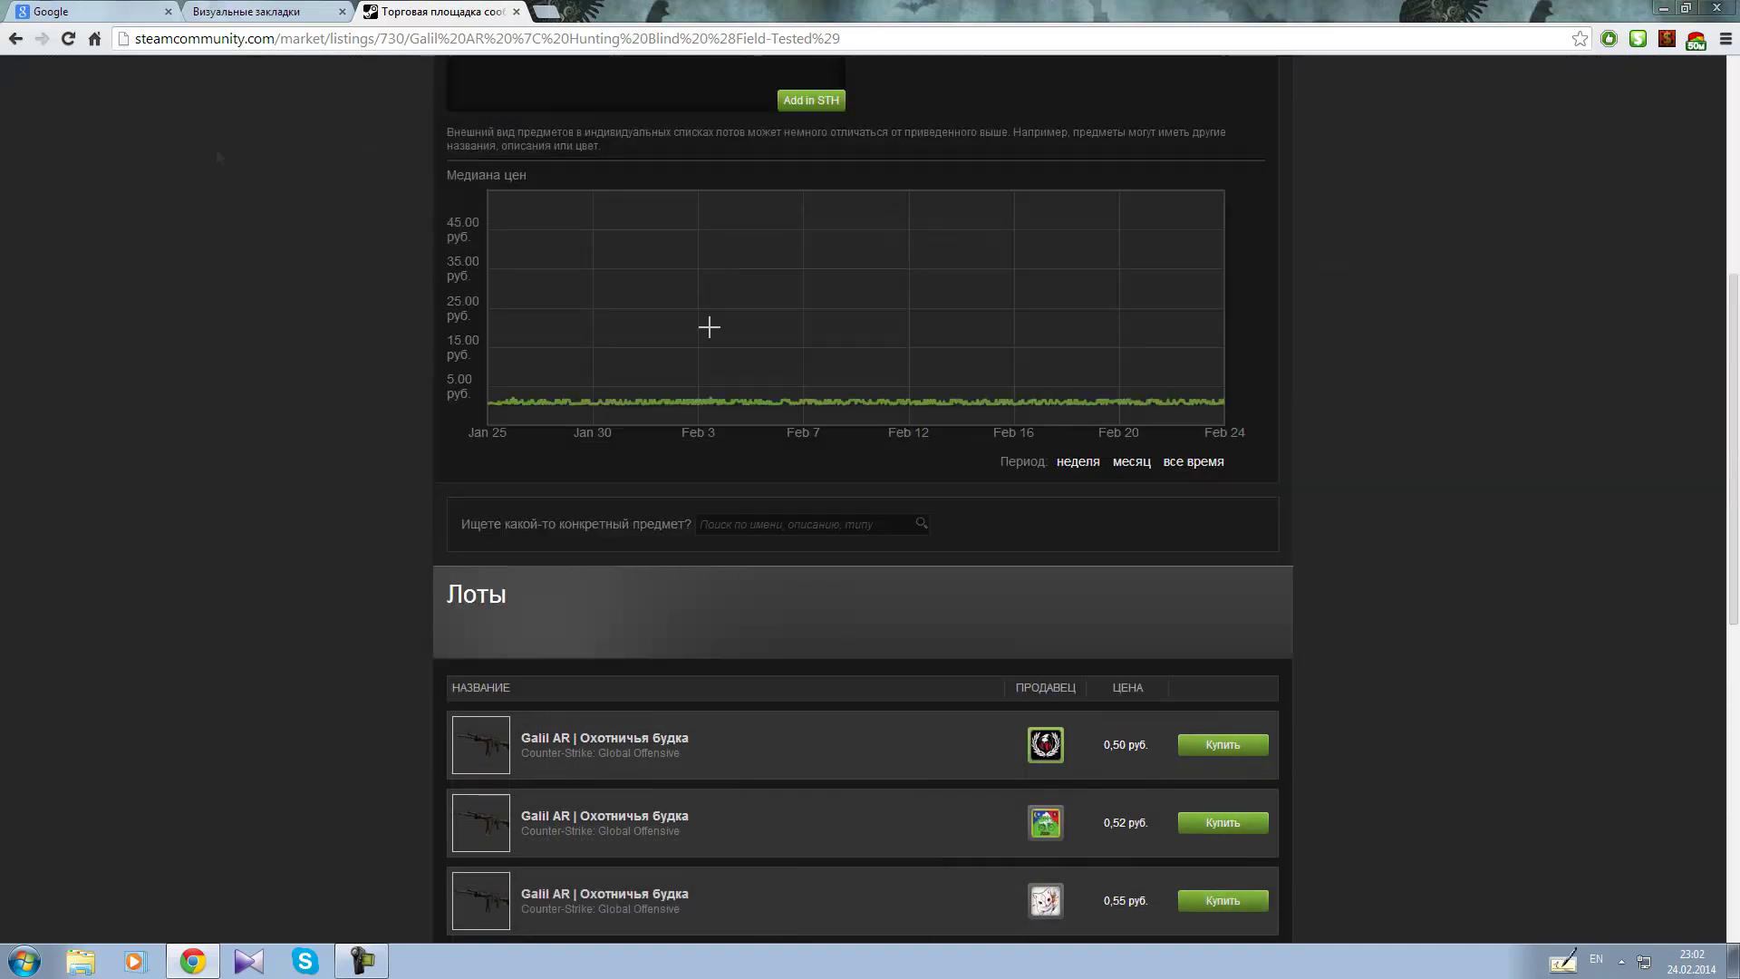
Step: Go back to the market's main page and show the recently sold items
{"action": "left_click", "coordinate": [16, 39]}
{"action": "scroll", "coordinate": [741, 179], "scroll_direction": "up", "scroll_amount": 4}
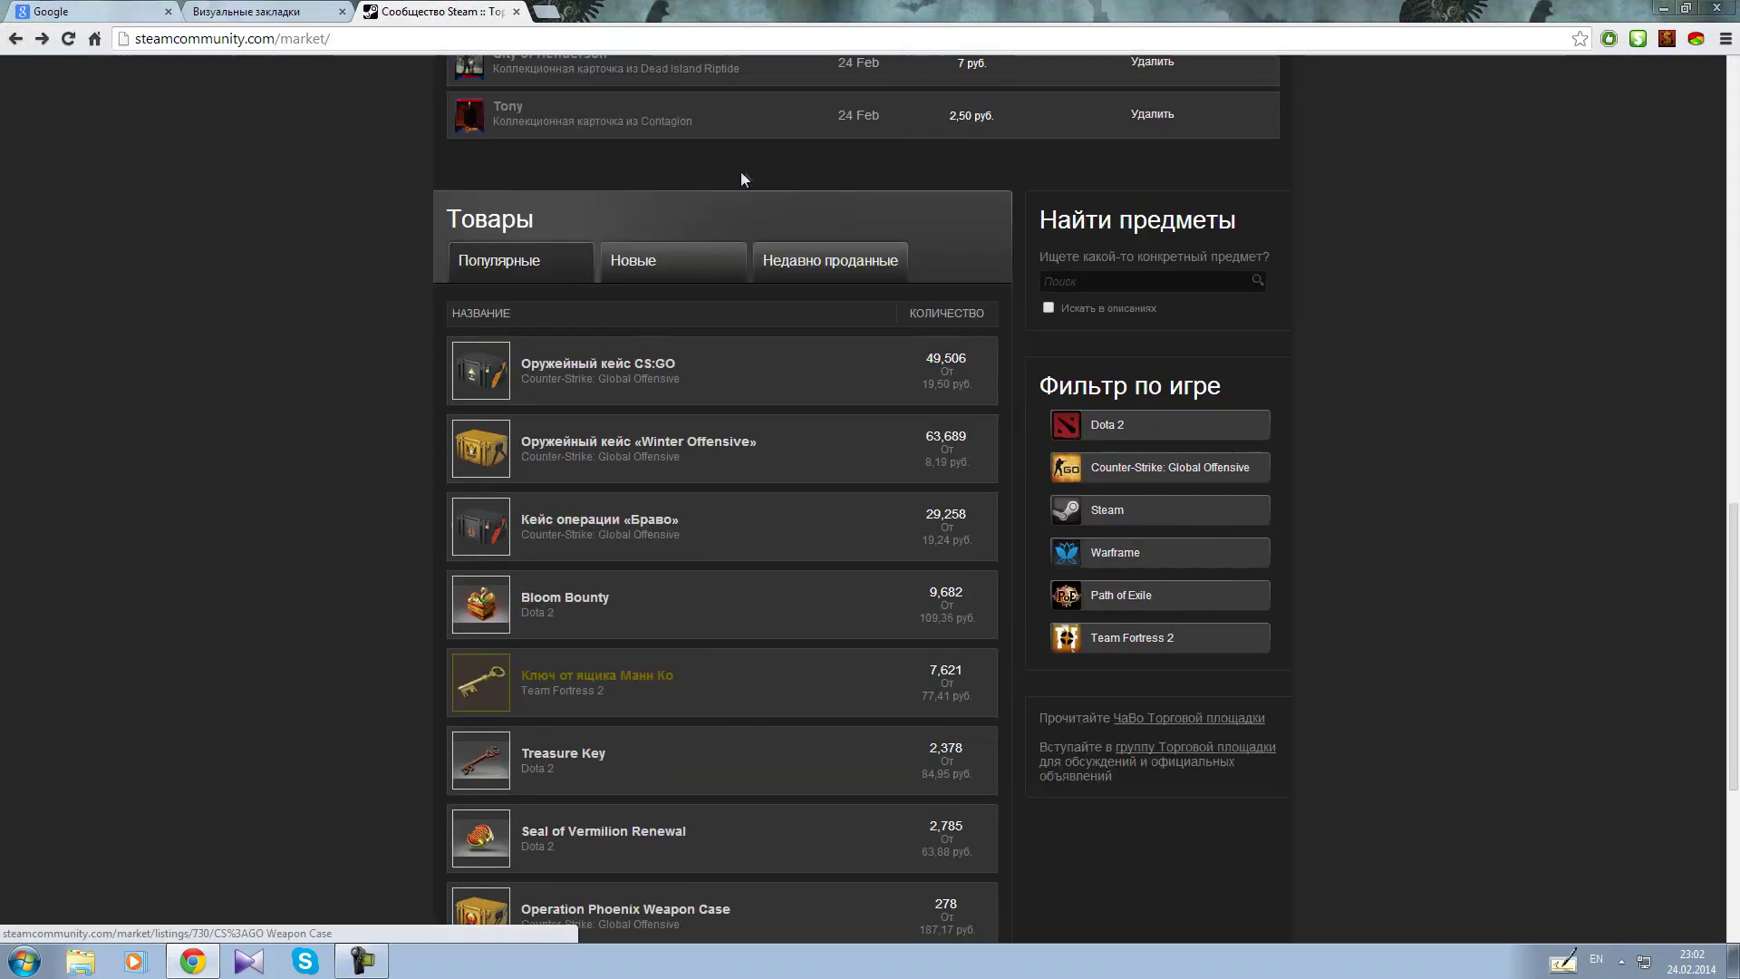
{"action": "left_click", "coordinate": [808, 265]}
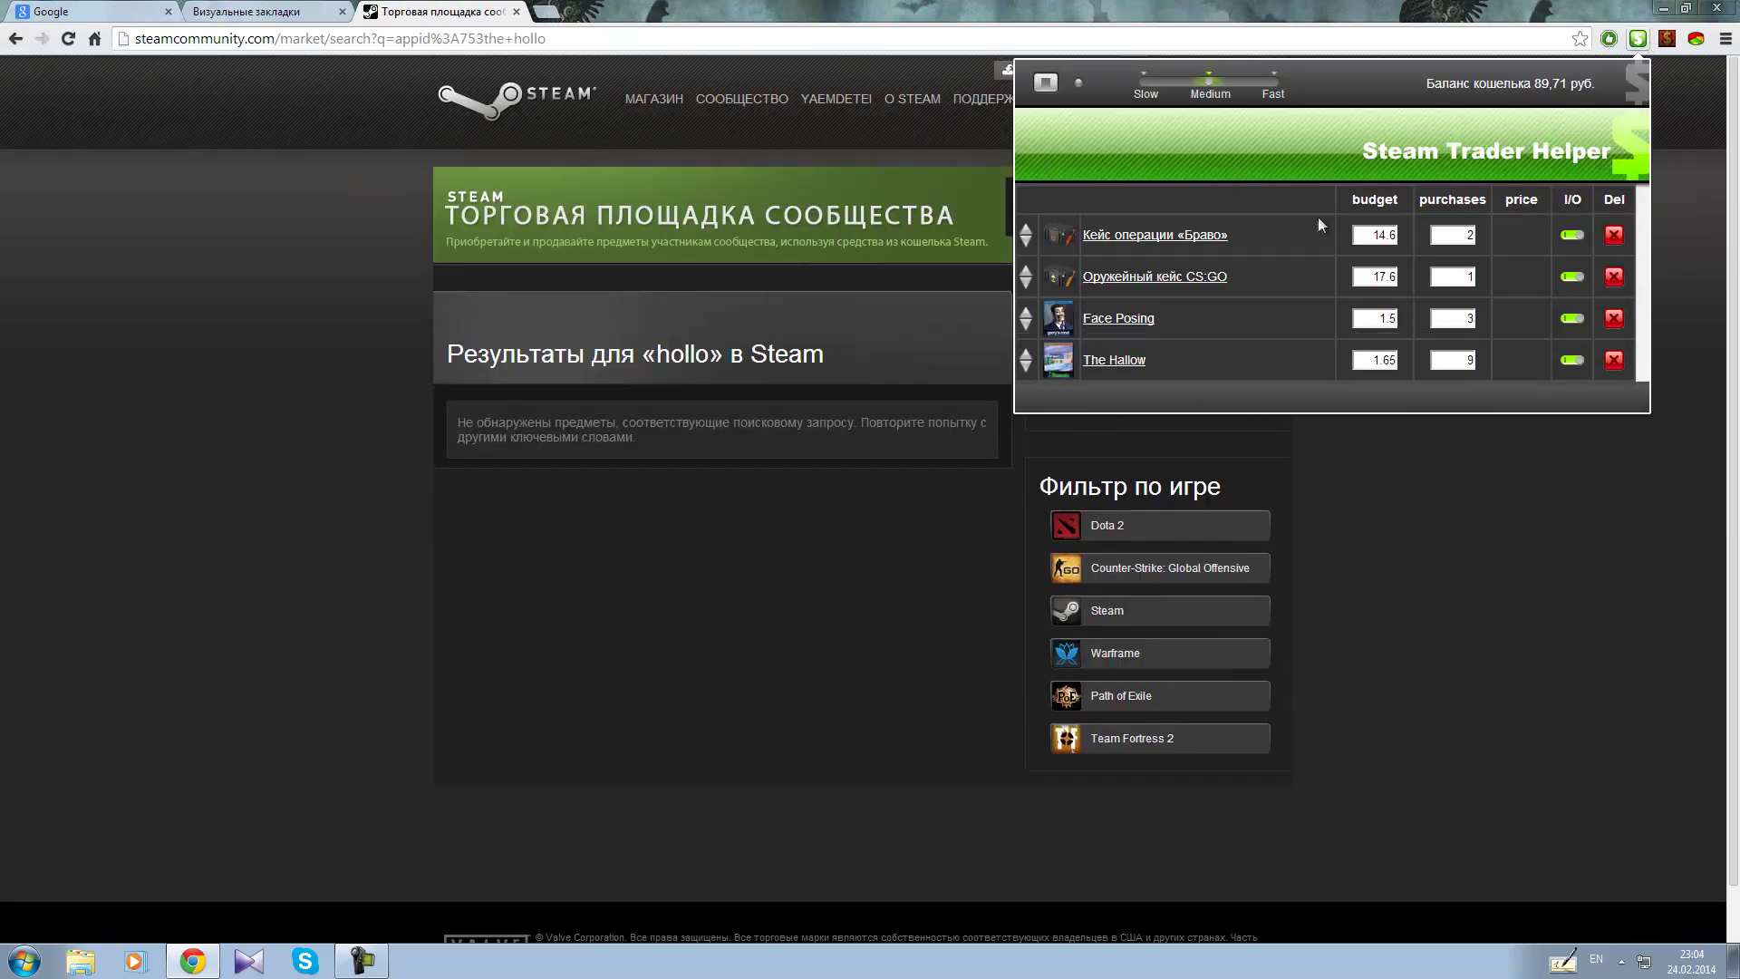
Step: Search the market for "the hallow" and open the Terraria trading card "The Hallow"
{"action": "left_click", "coordinate": [1178, 404]}
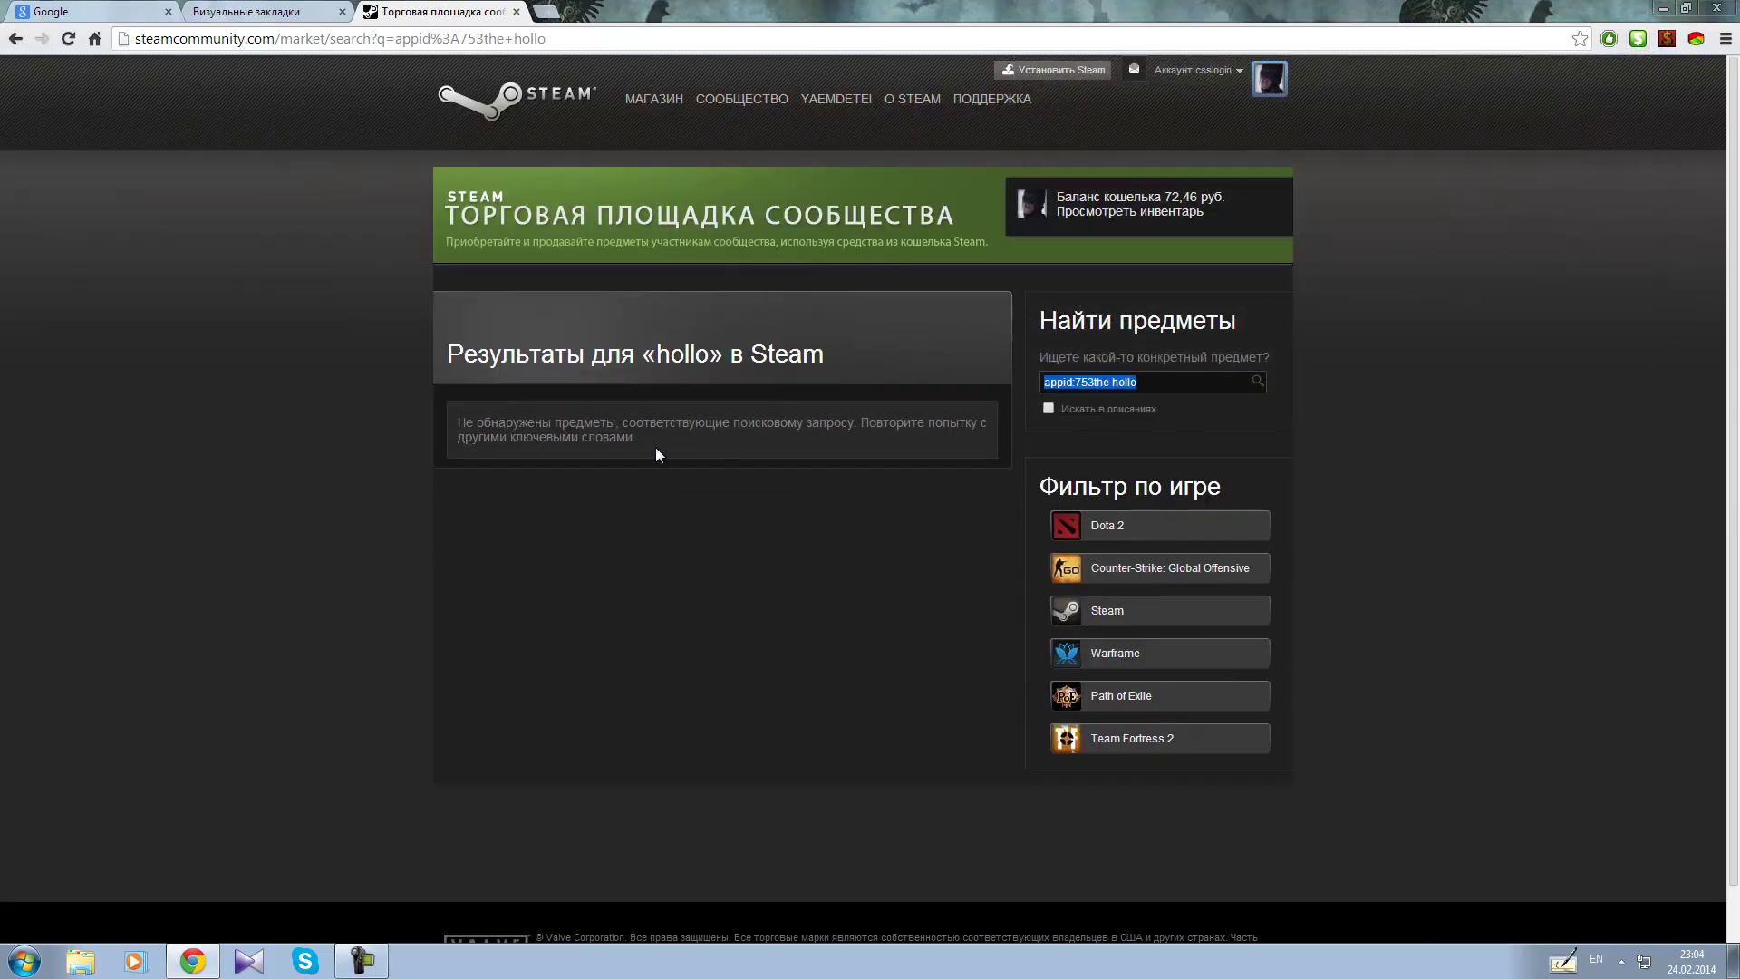
{"action": "type", "text": "hallow"}
{"action": "key", "text": "Return"}
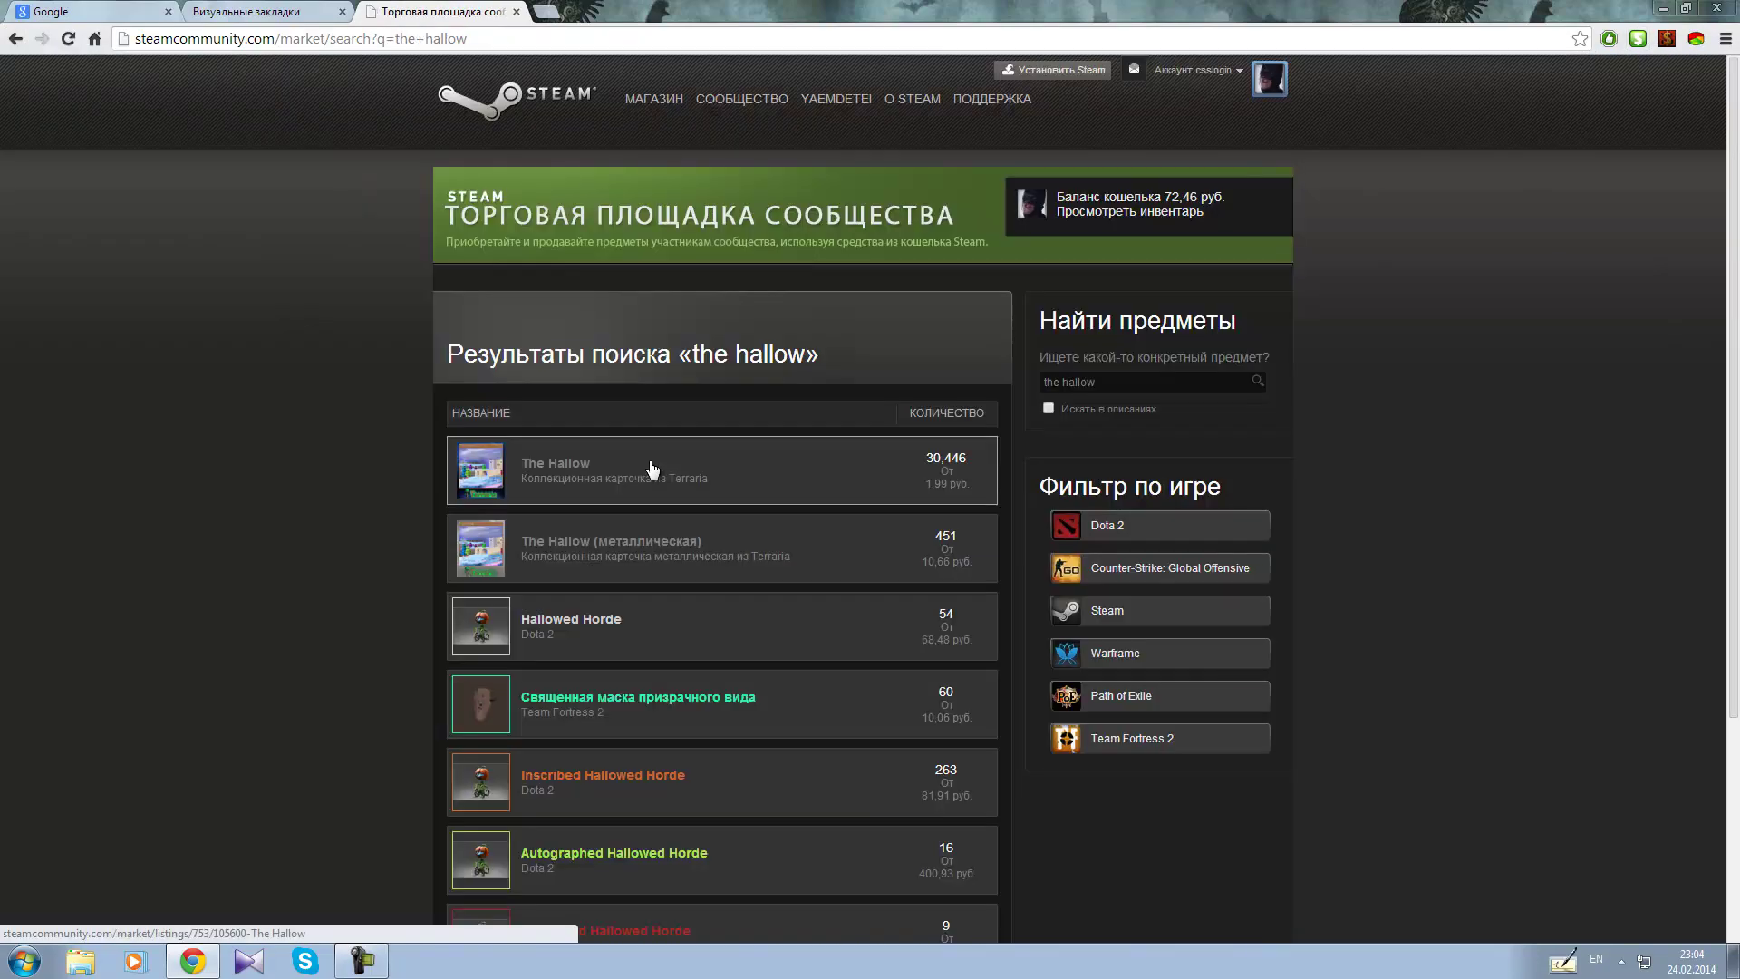
{"action": "scroll", "coordinate": [643, 461], "scroll_direction": "down", "scroll_amount": 2}
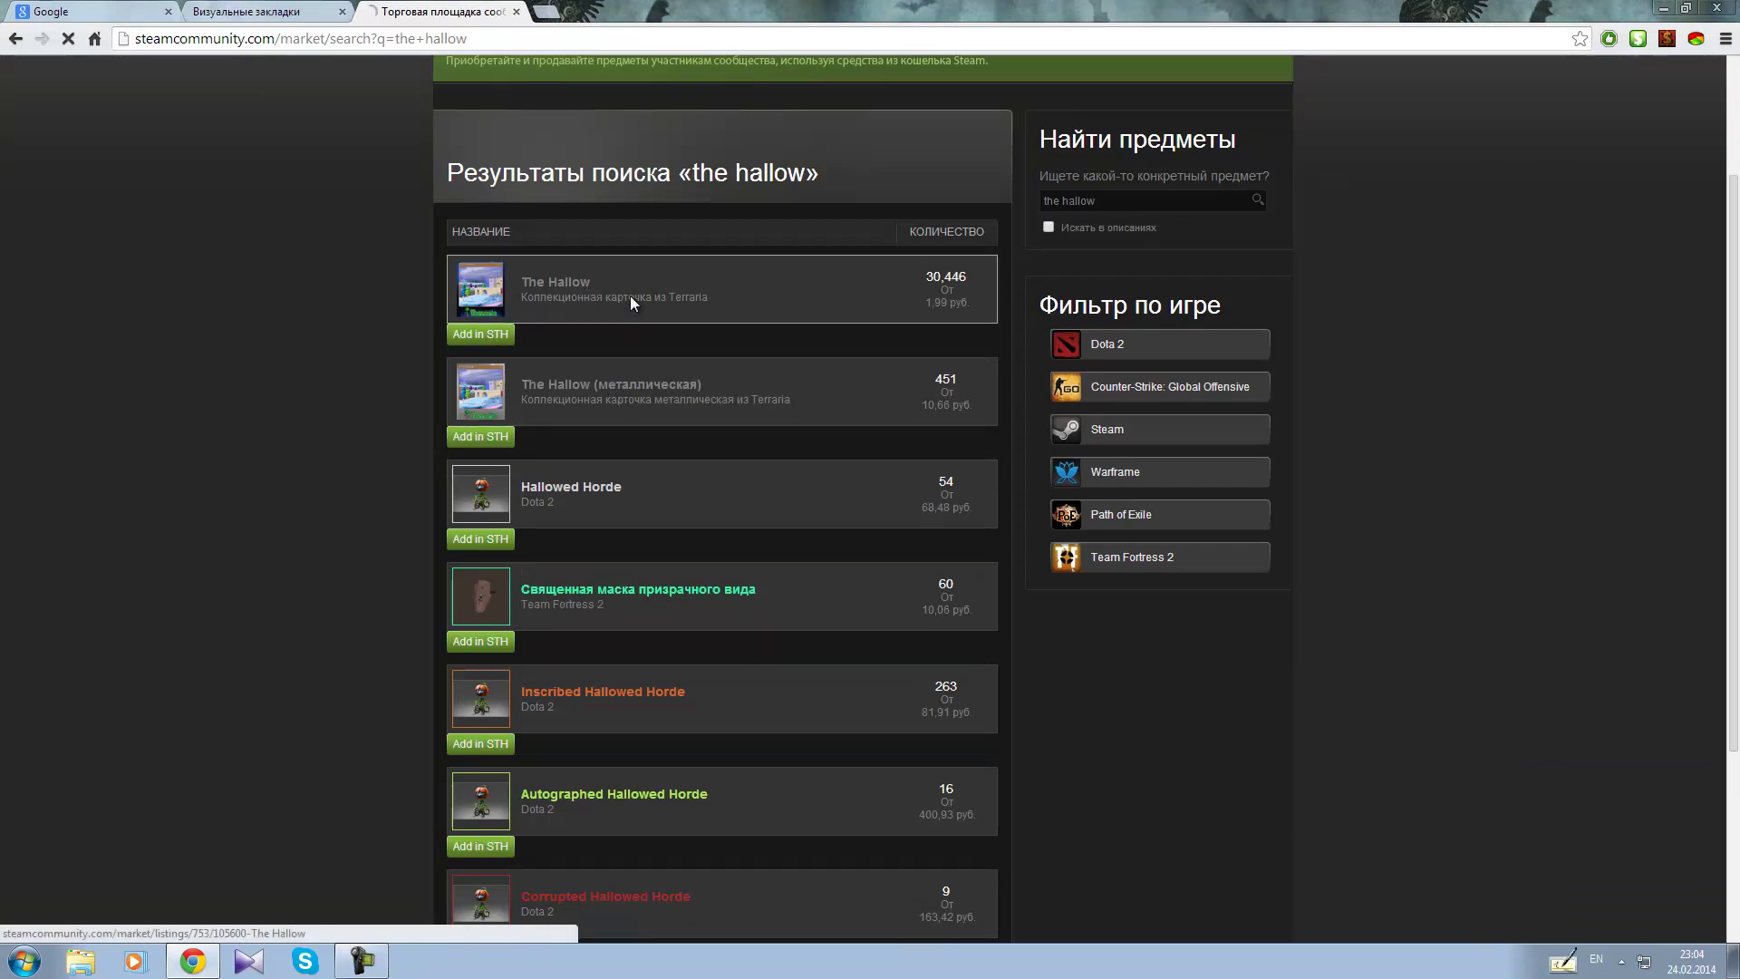
{"action": "left_click", "coordinate": [945, 281]}
Step: Show The Hallow's median price graph for the past week and compare it with the prices of its lots
{"action": "scroll", "coordinate": [1011, 575], "scroll_direction": "down", "scroll_amount": 3}
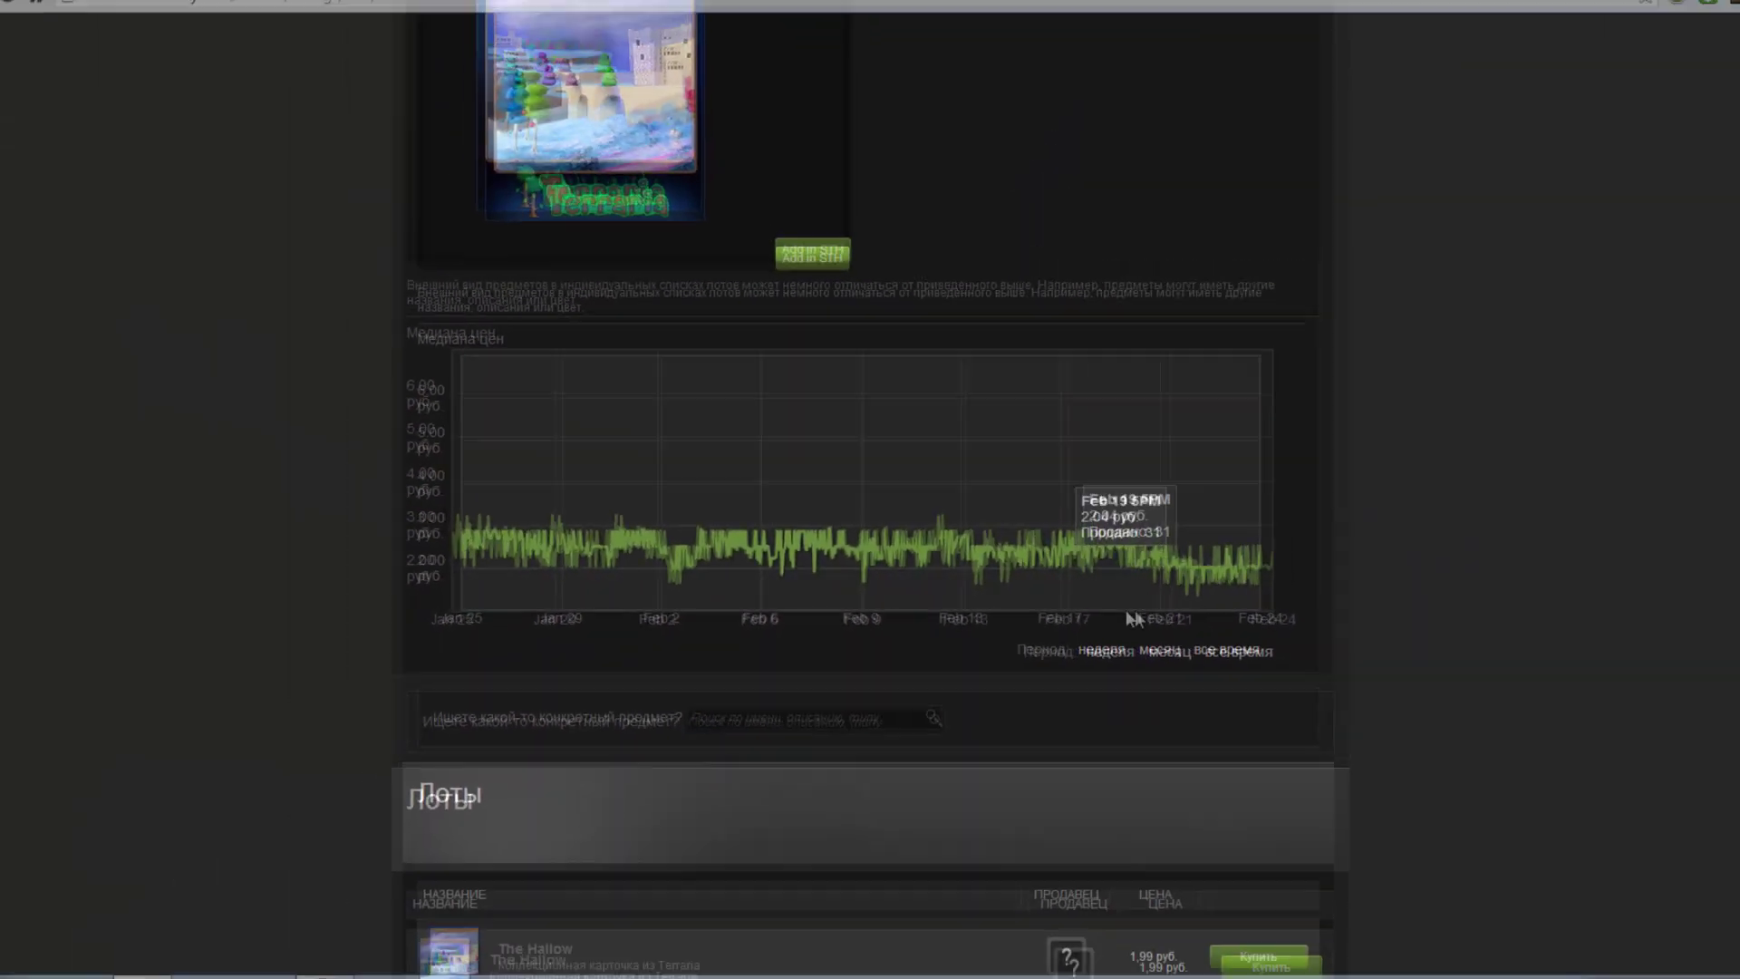
{"action": "scroll", "coordinate": [1320, 566], "scroll_direction": "down", "scroll_amount": 4}
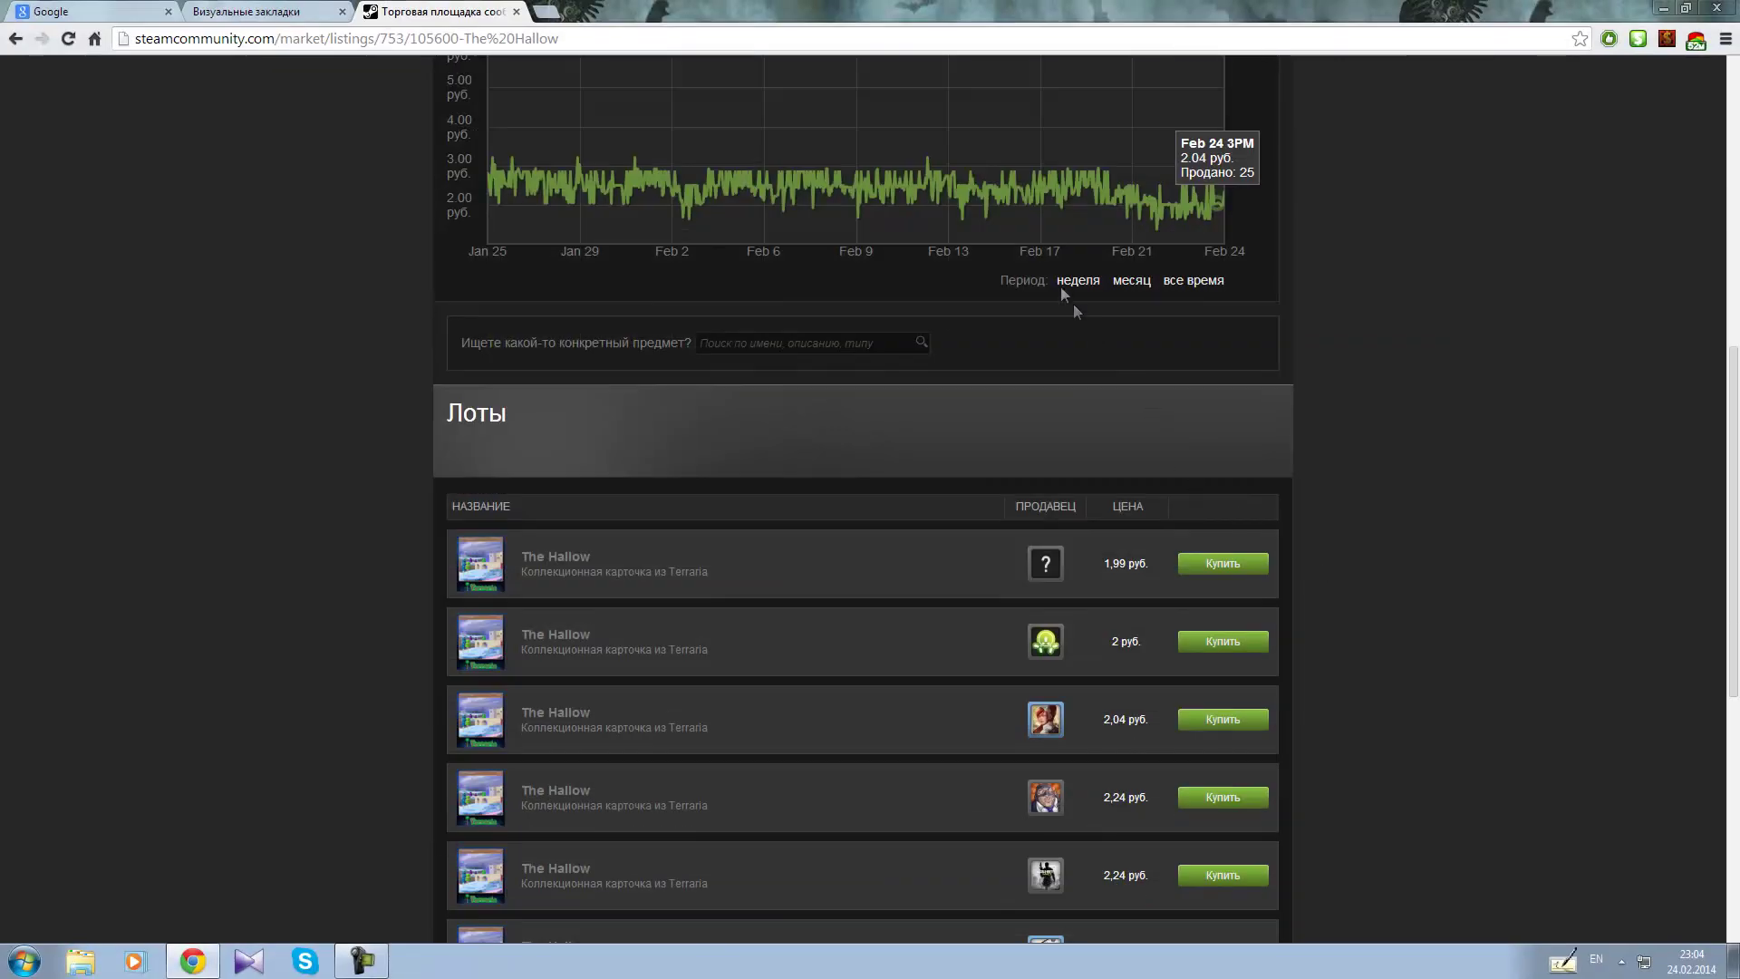
{"action": "left_click", "coordinate": [1094, 286]}
{"action": "scroll", "coordinate": [1346, 405], "scroll_direction": "up", "scroll_amount": 3}
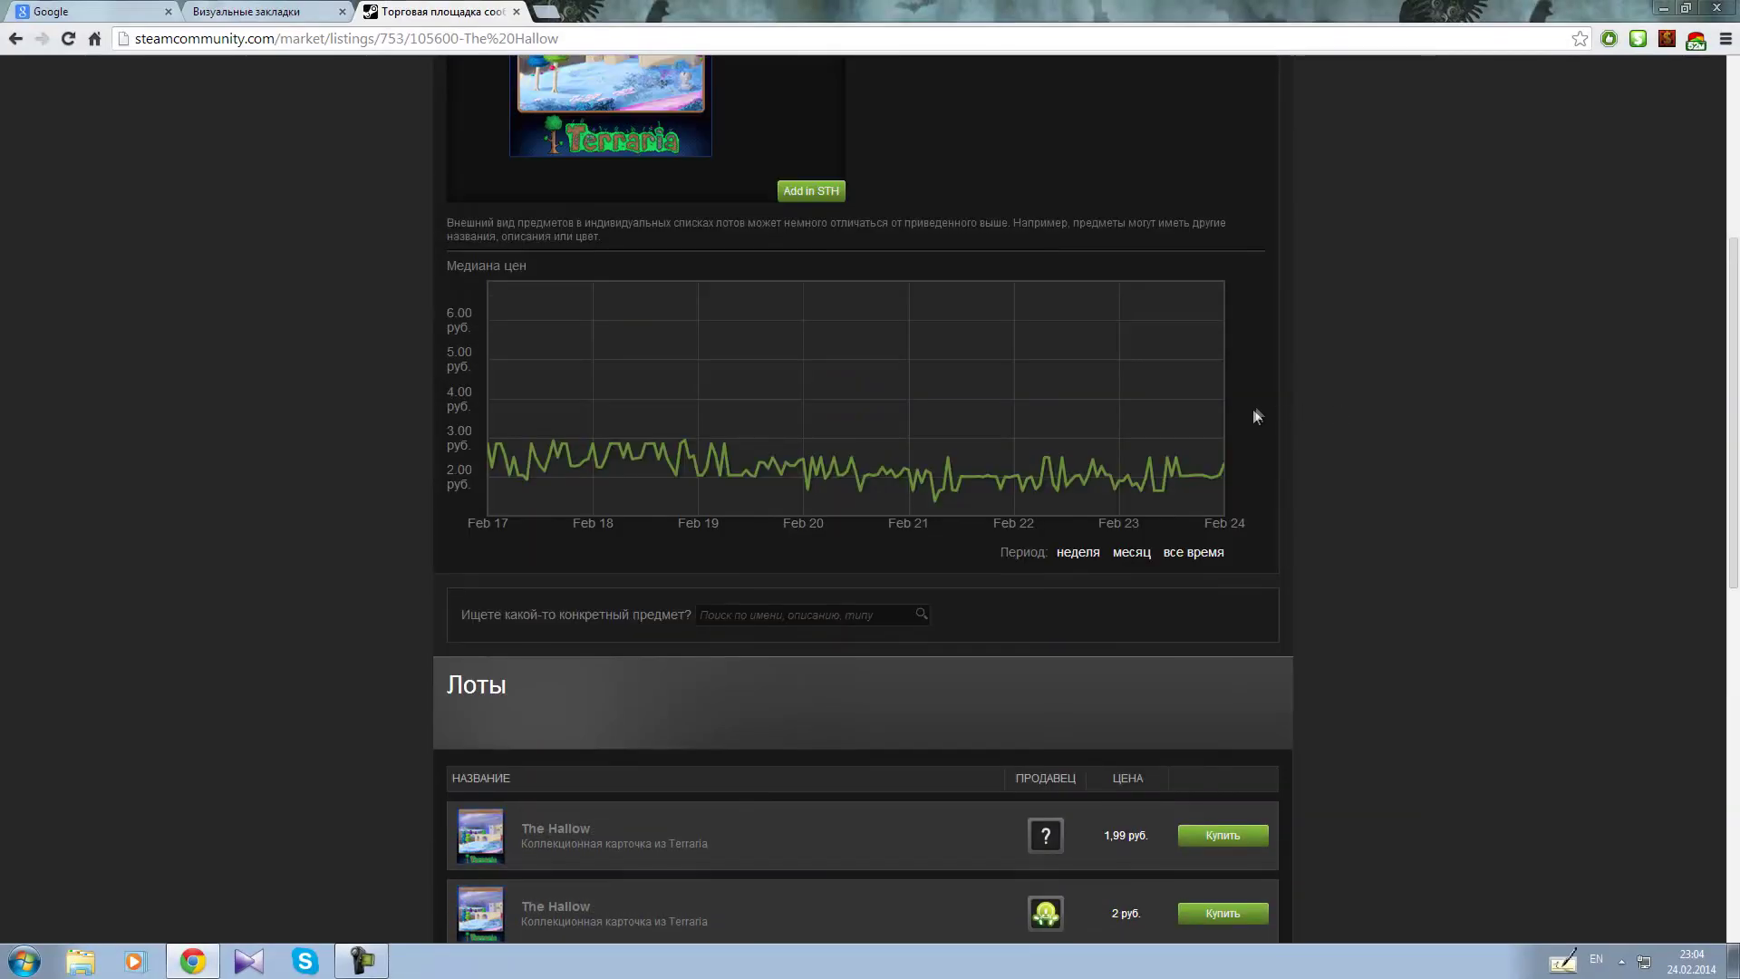
{"action": "mouse_move", "coordinate": [1220, 464]}
{"action": "scroll", "coordinate": [1225, 464], "scroll_direction": "down", "scroll_amount": 5}
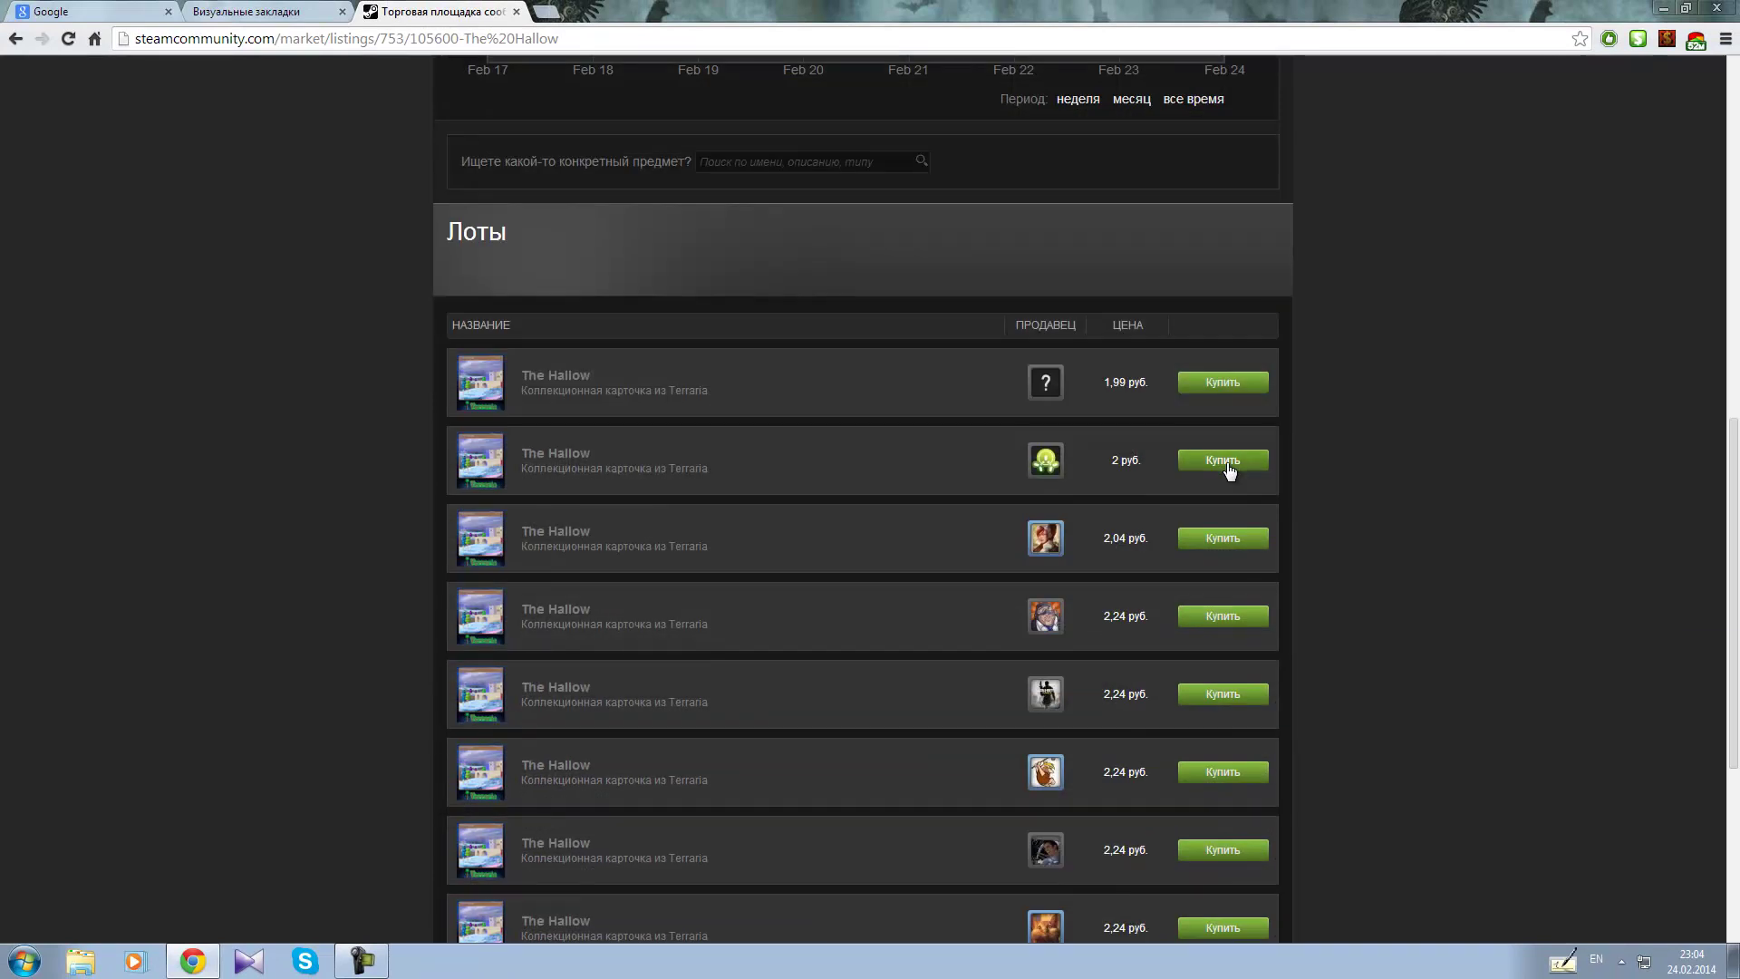
{"action": "scroll", "coordinate": [1083, 743], "scroll_direction": "up", "scroll_amount": 5}
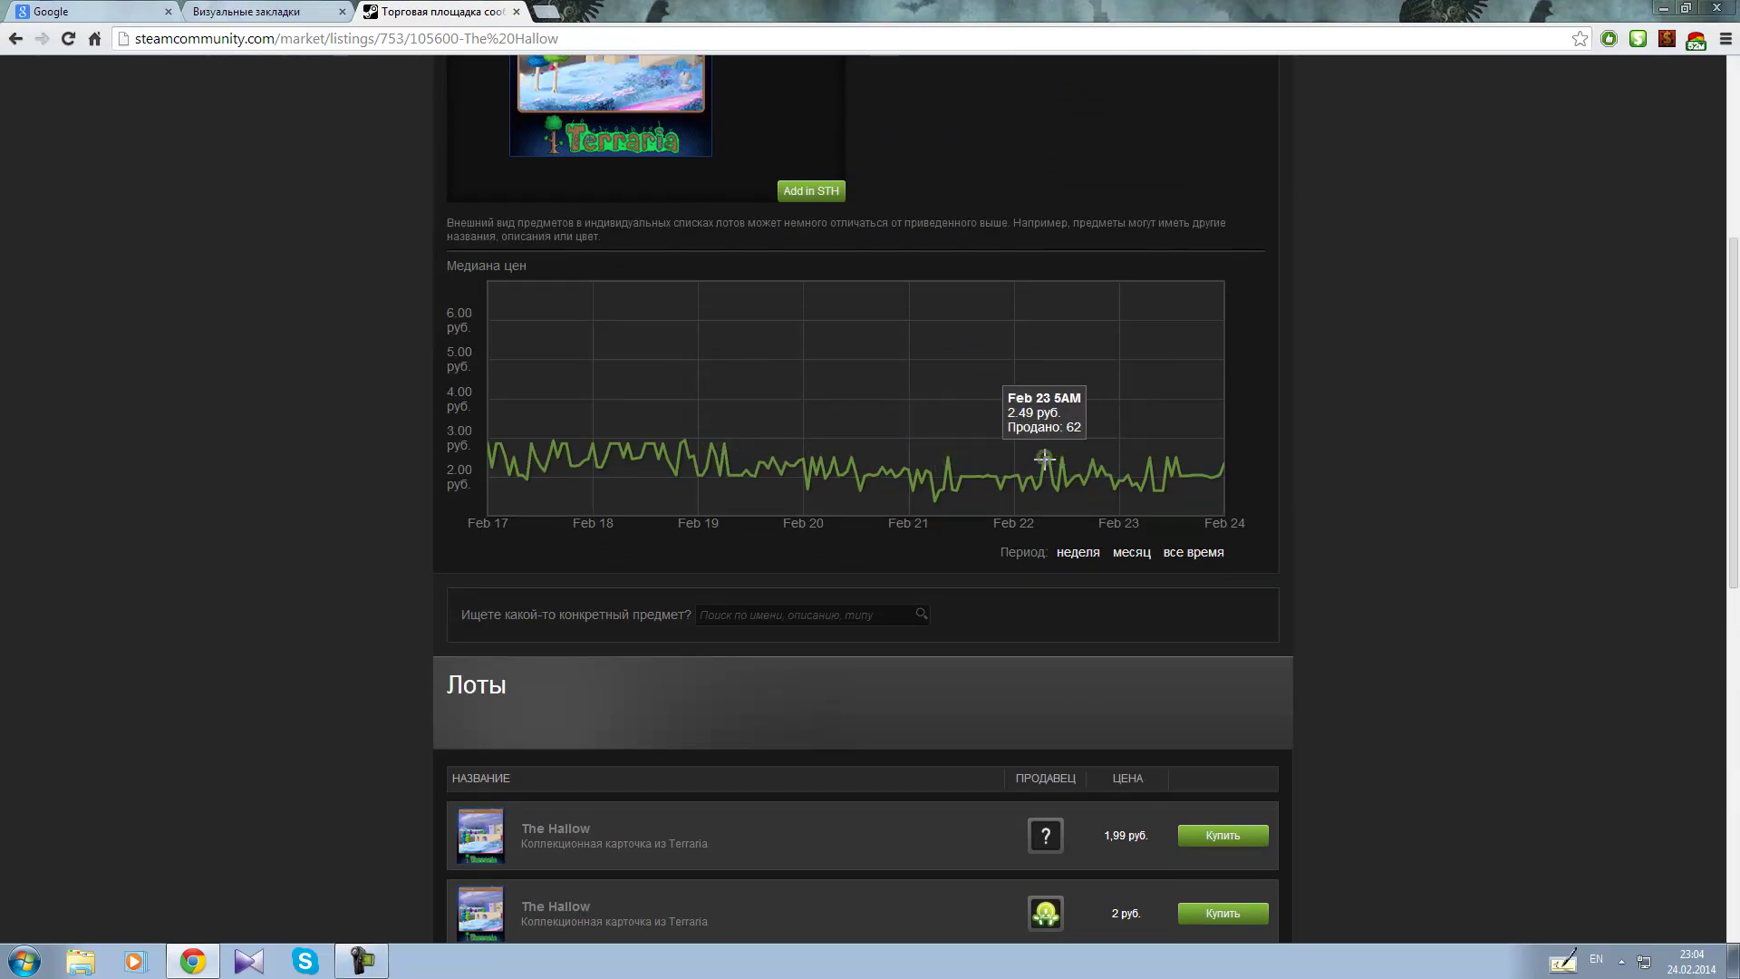
{"action": "scroll", "coordinate": [1069, 462], "scroll_direction": "down", "scroll_amount": 2}
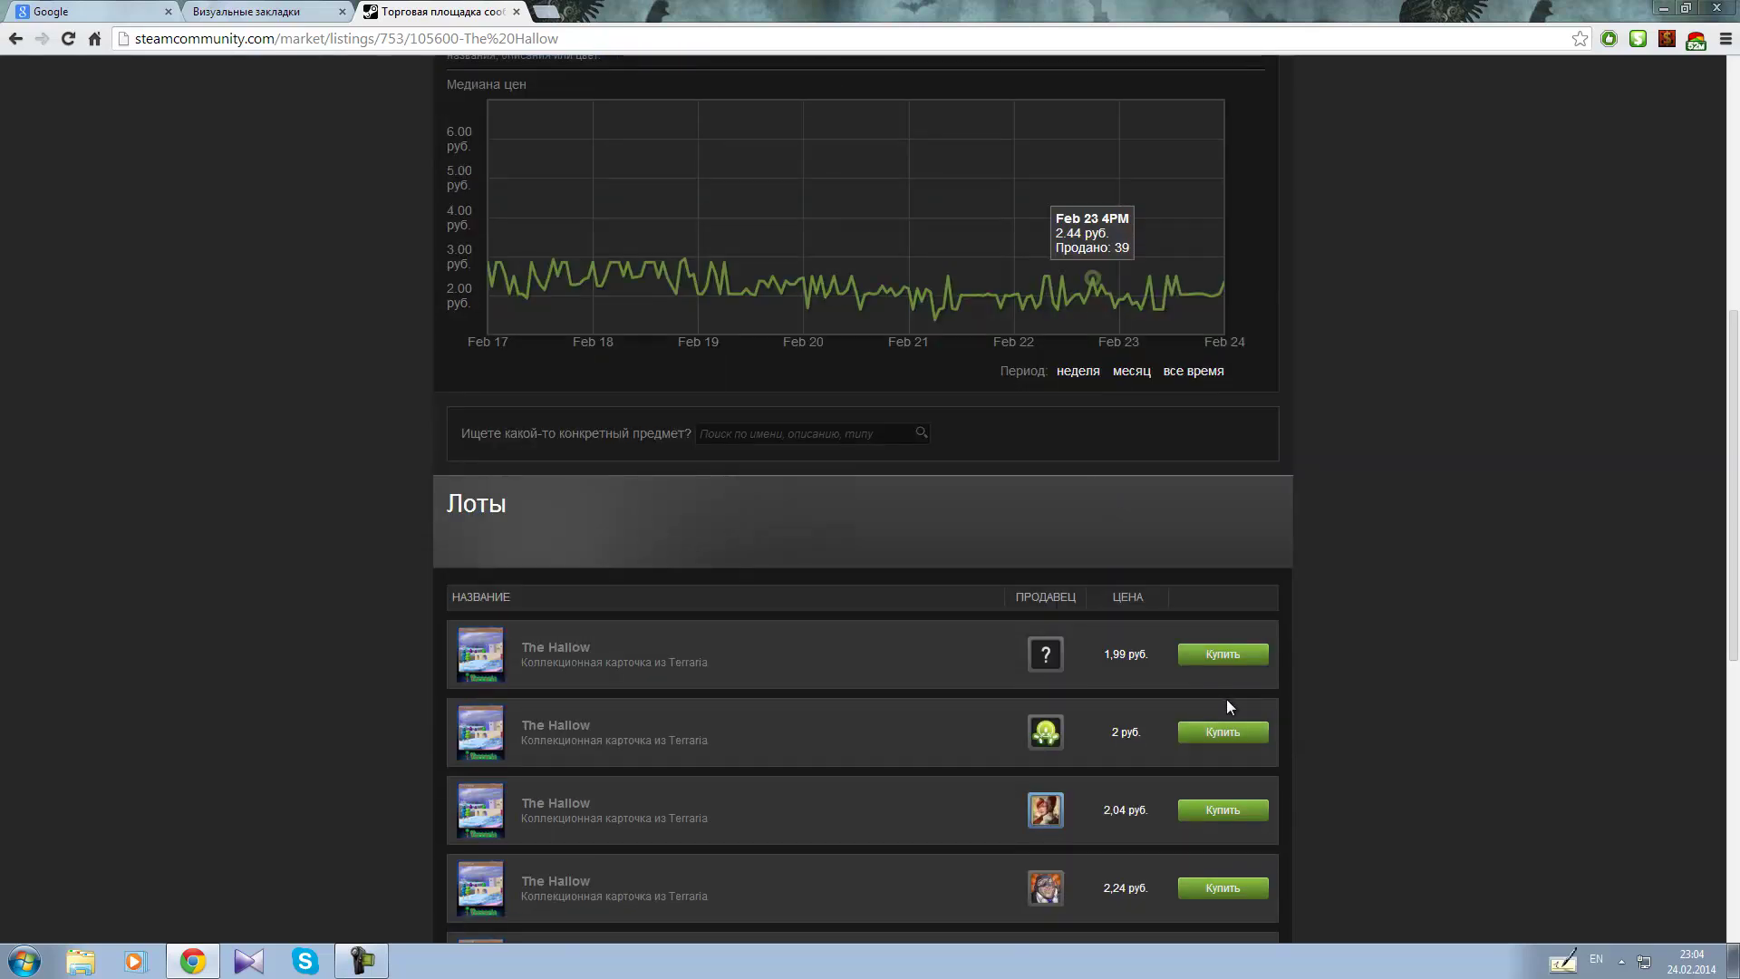
{"action": "scroll", "coordinate": [1548, 88], "scroll_direction": "up", "scroll_amount": 7}
Step: In the Steam Trader Helper extension, try a budget of 1.8 for "The Hallow" while checking the card's graph and lots
{"action": "left_click", "coordinate": [1639, 39]}
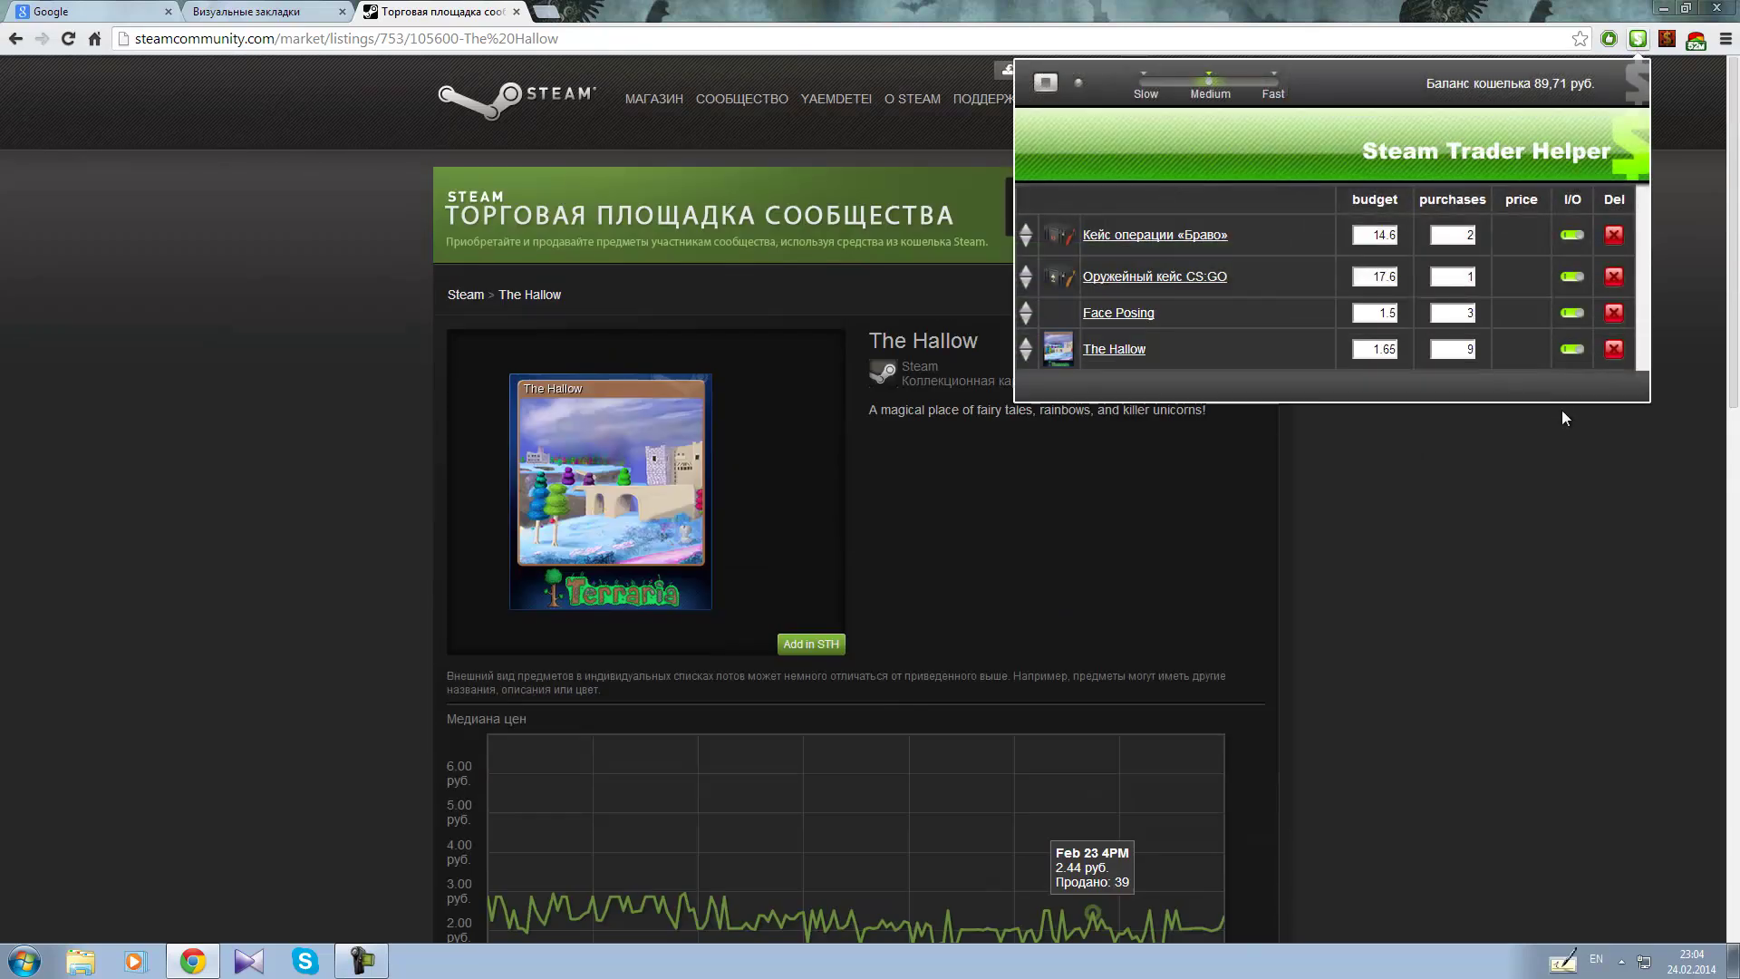
{"action": "scroll", "coordinate": [1558, 426], "scroll_direction": "down", "scroll_amount": 3}
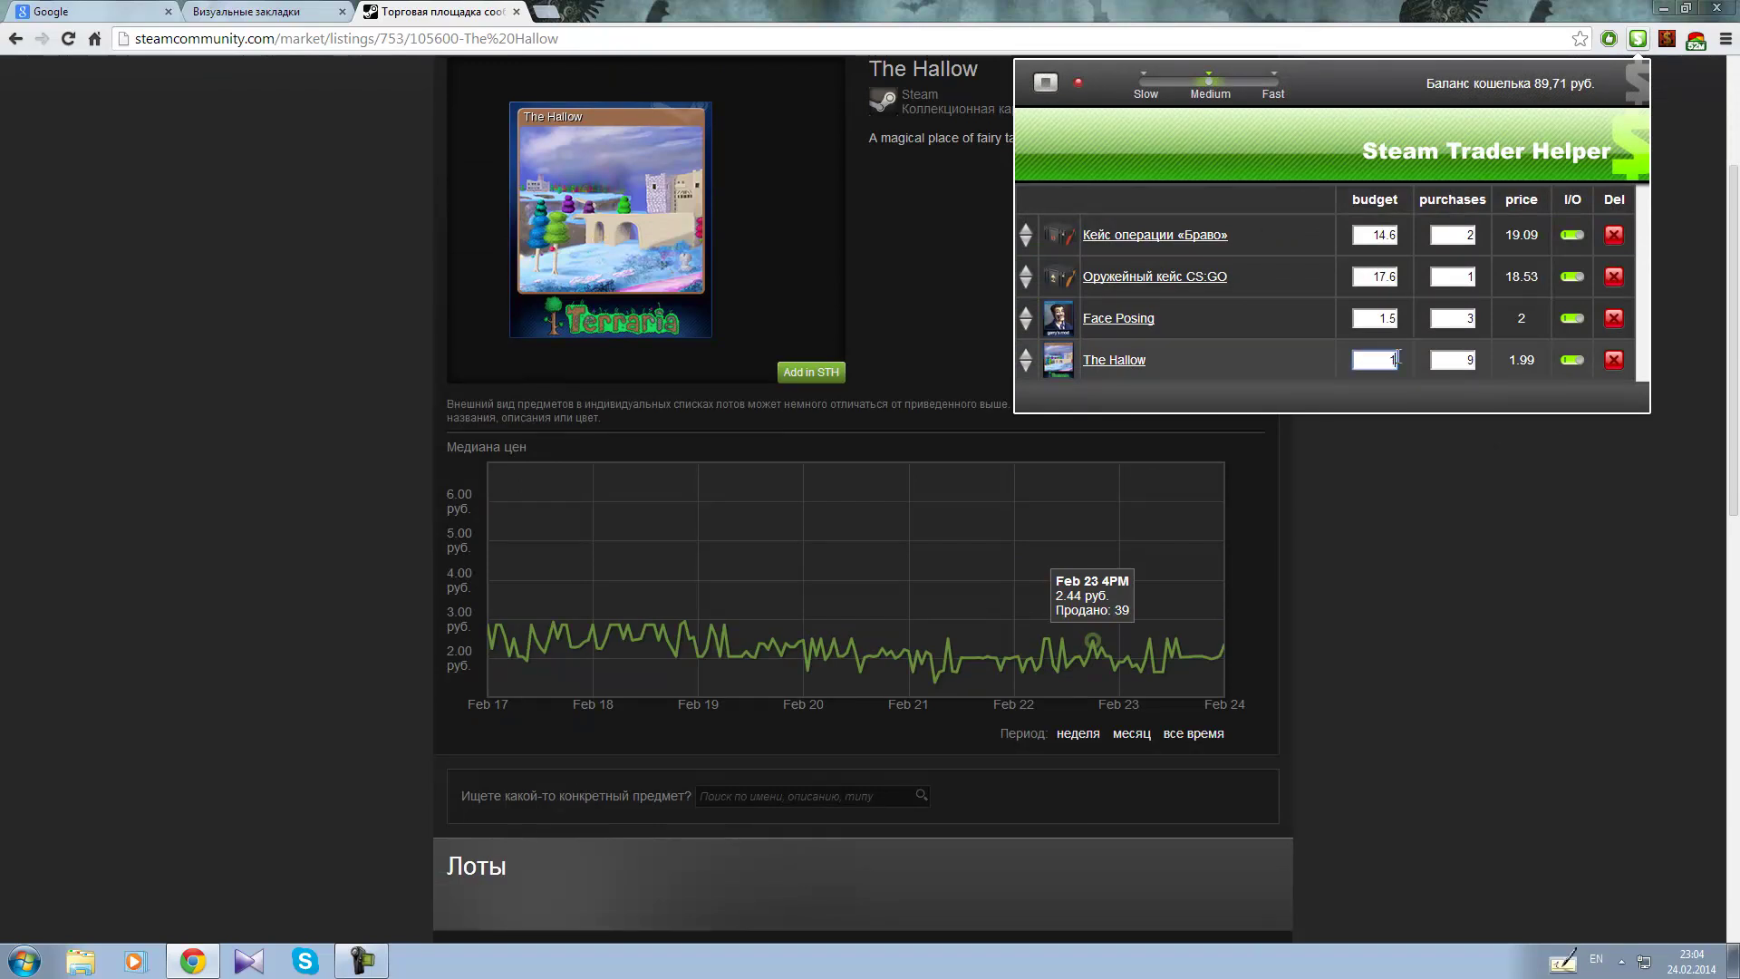
{"action": "scroll", "coordinate": [1493, 592], "scroll_direction": "down", "scroll_amount": 5}
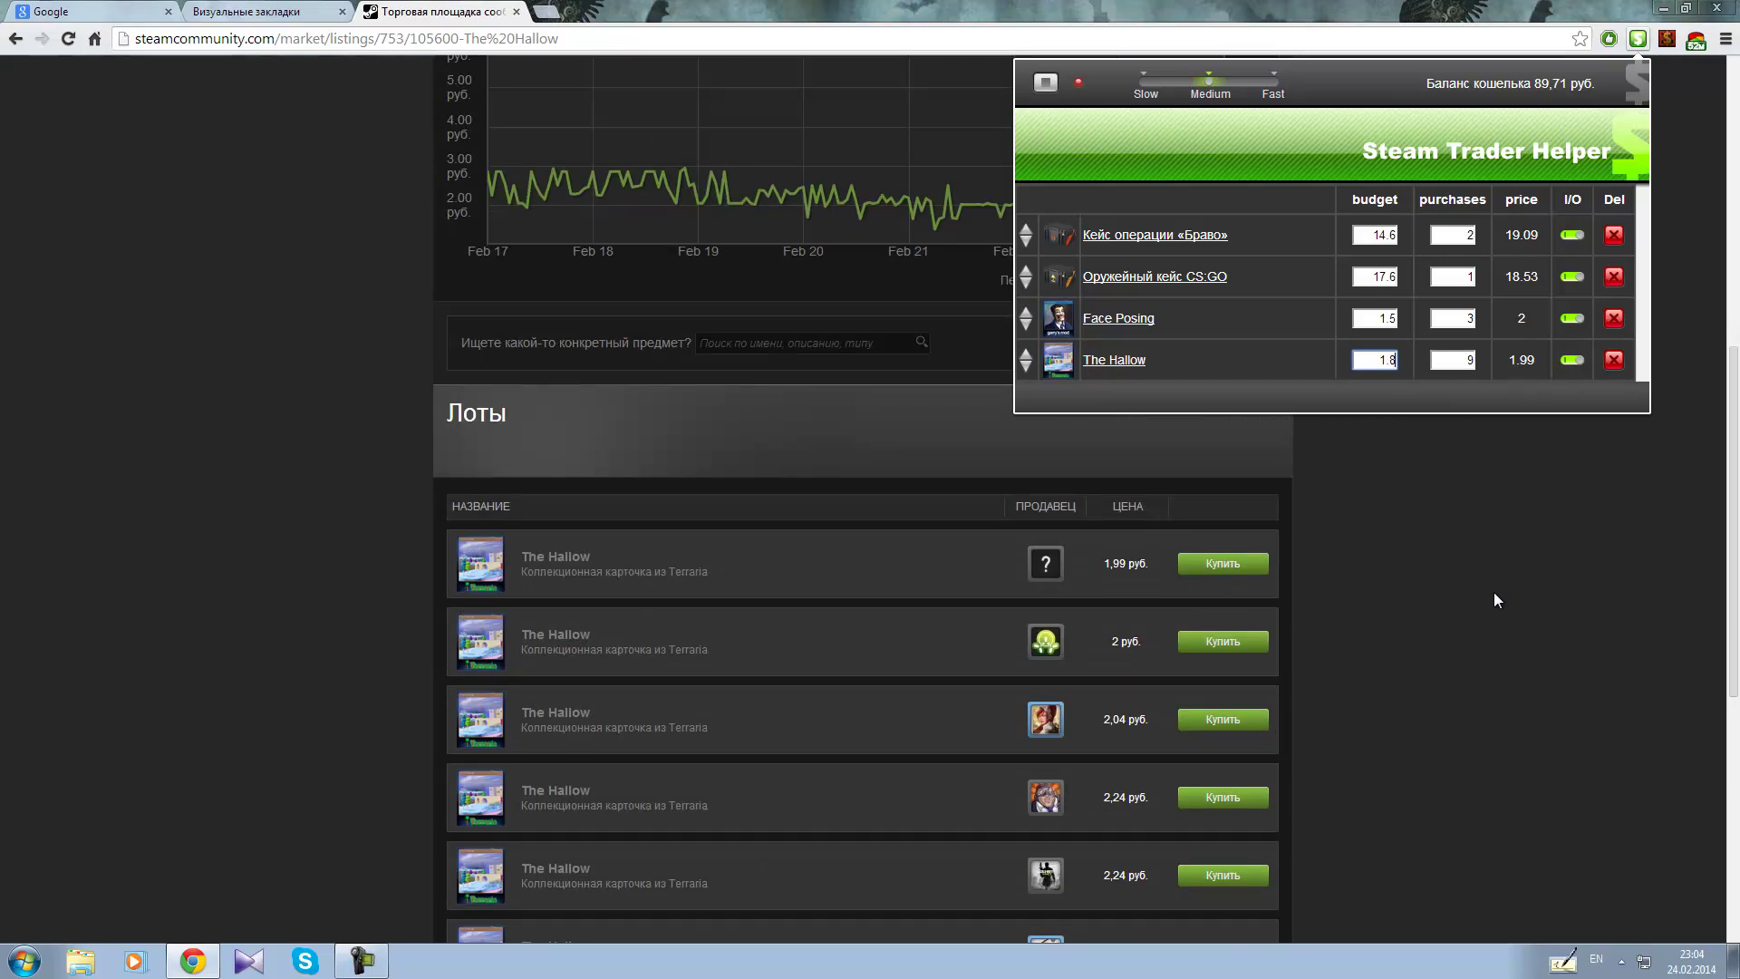
{"action": "scroll", "coordinate": [1492, 591], "scroll_direction": "up", "scroll_amount": 5}
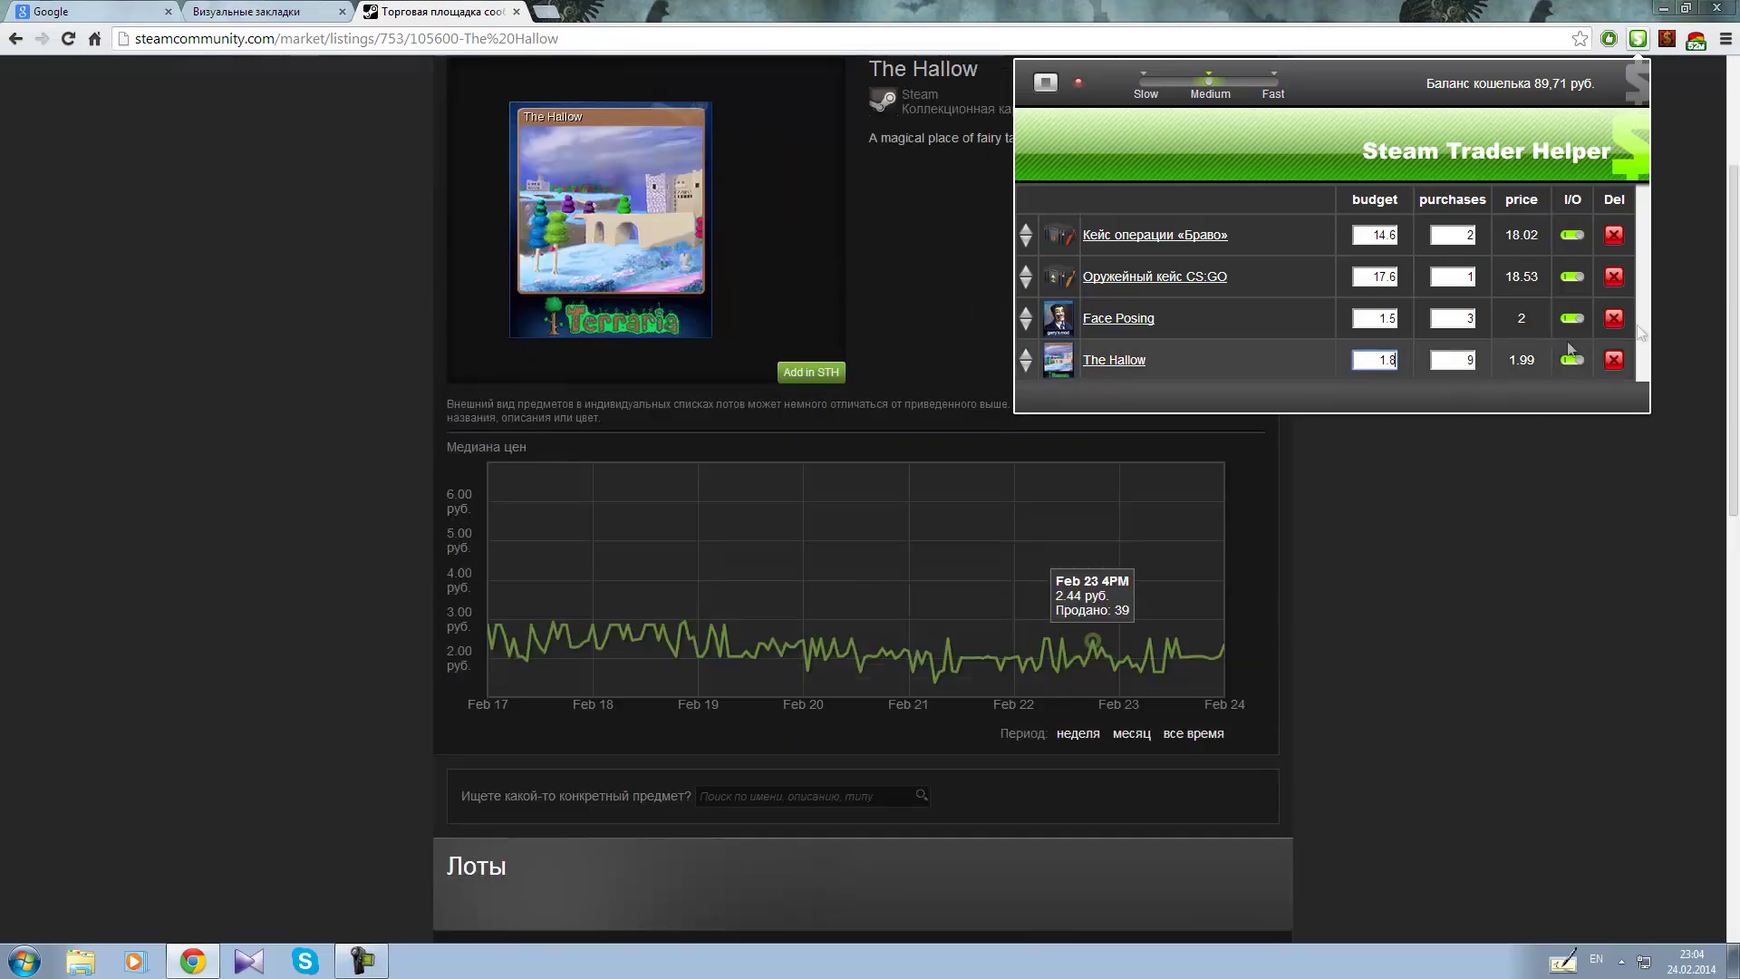
{"action": "scroll", "coordinate": [1479, 441], "scroll_direction": "up", "scroll_amount": 1}
{"action": "scroll", "coordinate": [1492, 485], "scroll_direction": "down", "scroll_amount": 4}
{"action": "scroll", "coordinate": [1340, 532], "scroll_direction": "up", "scroll_amount": 2}
{"action": "left_click", "coordinate": [1254, 593]}
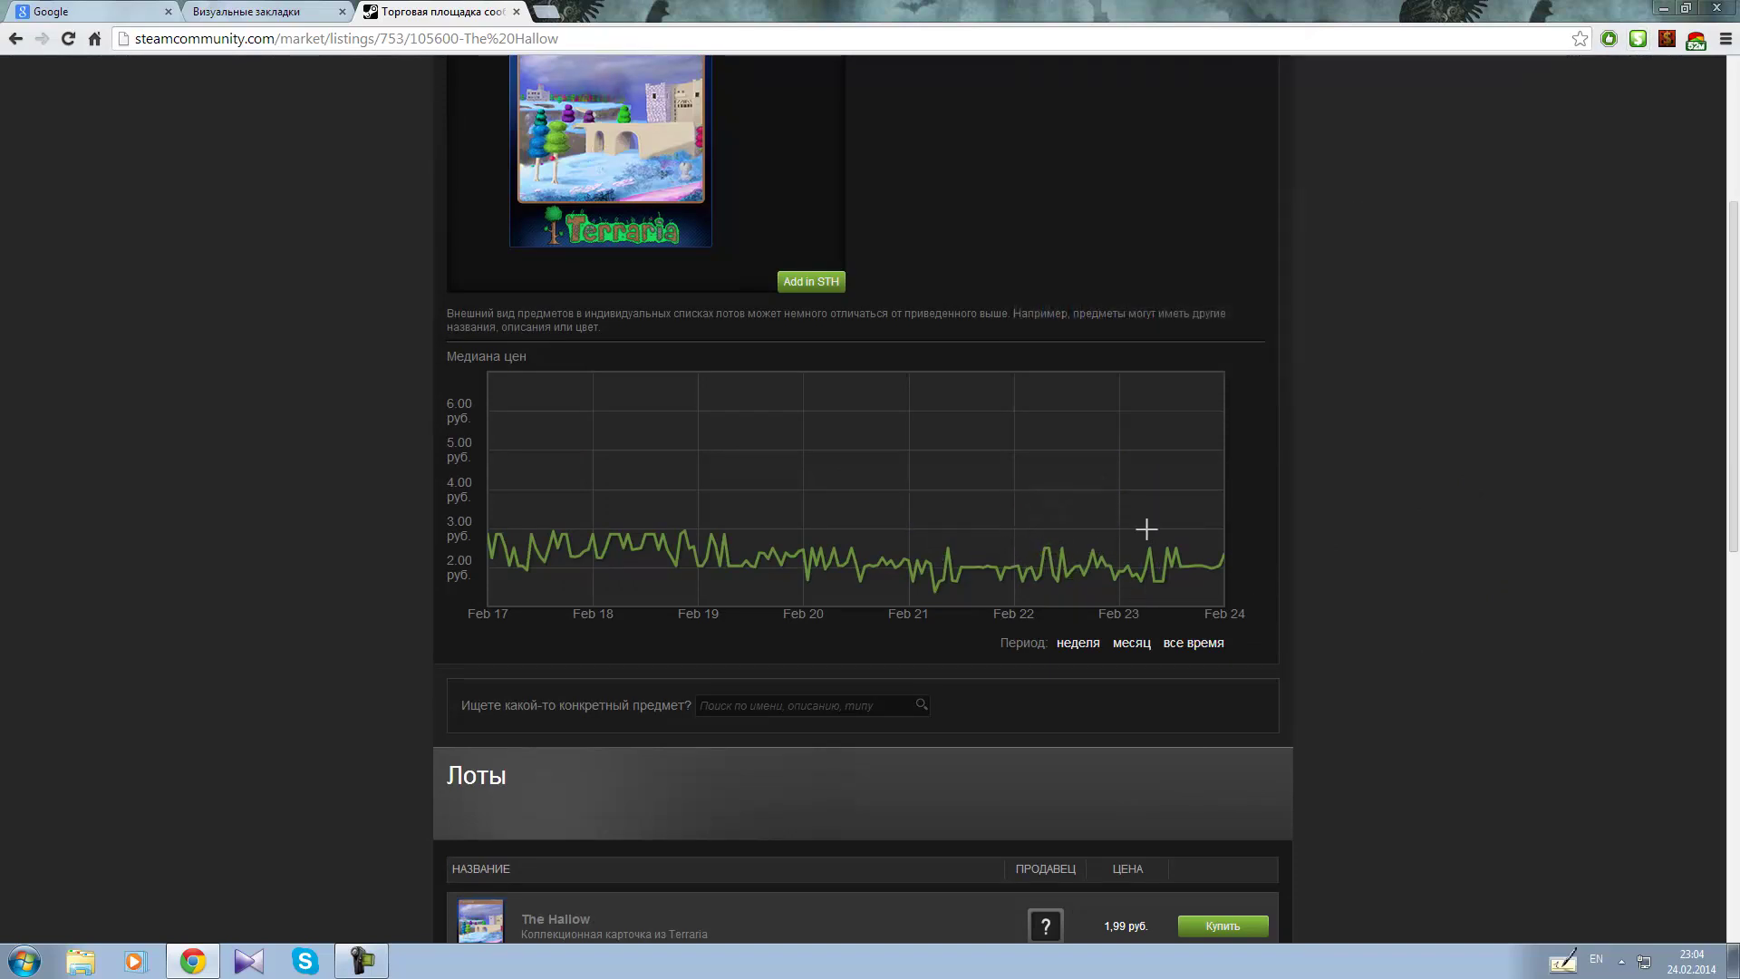
Step: Look over The Hallow's lots again and reopen the Steam Trader Helper list
{"action": "scroll", "coordinate": [1169, 562], "scroll_direction": "down", "scroll_amount": 5}
{"action": "scroll", "coordinate": [1465, 345], "scroll_direction": "up", "scroll_amount": 10}
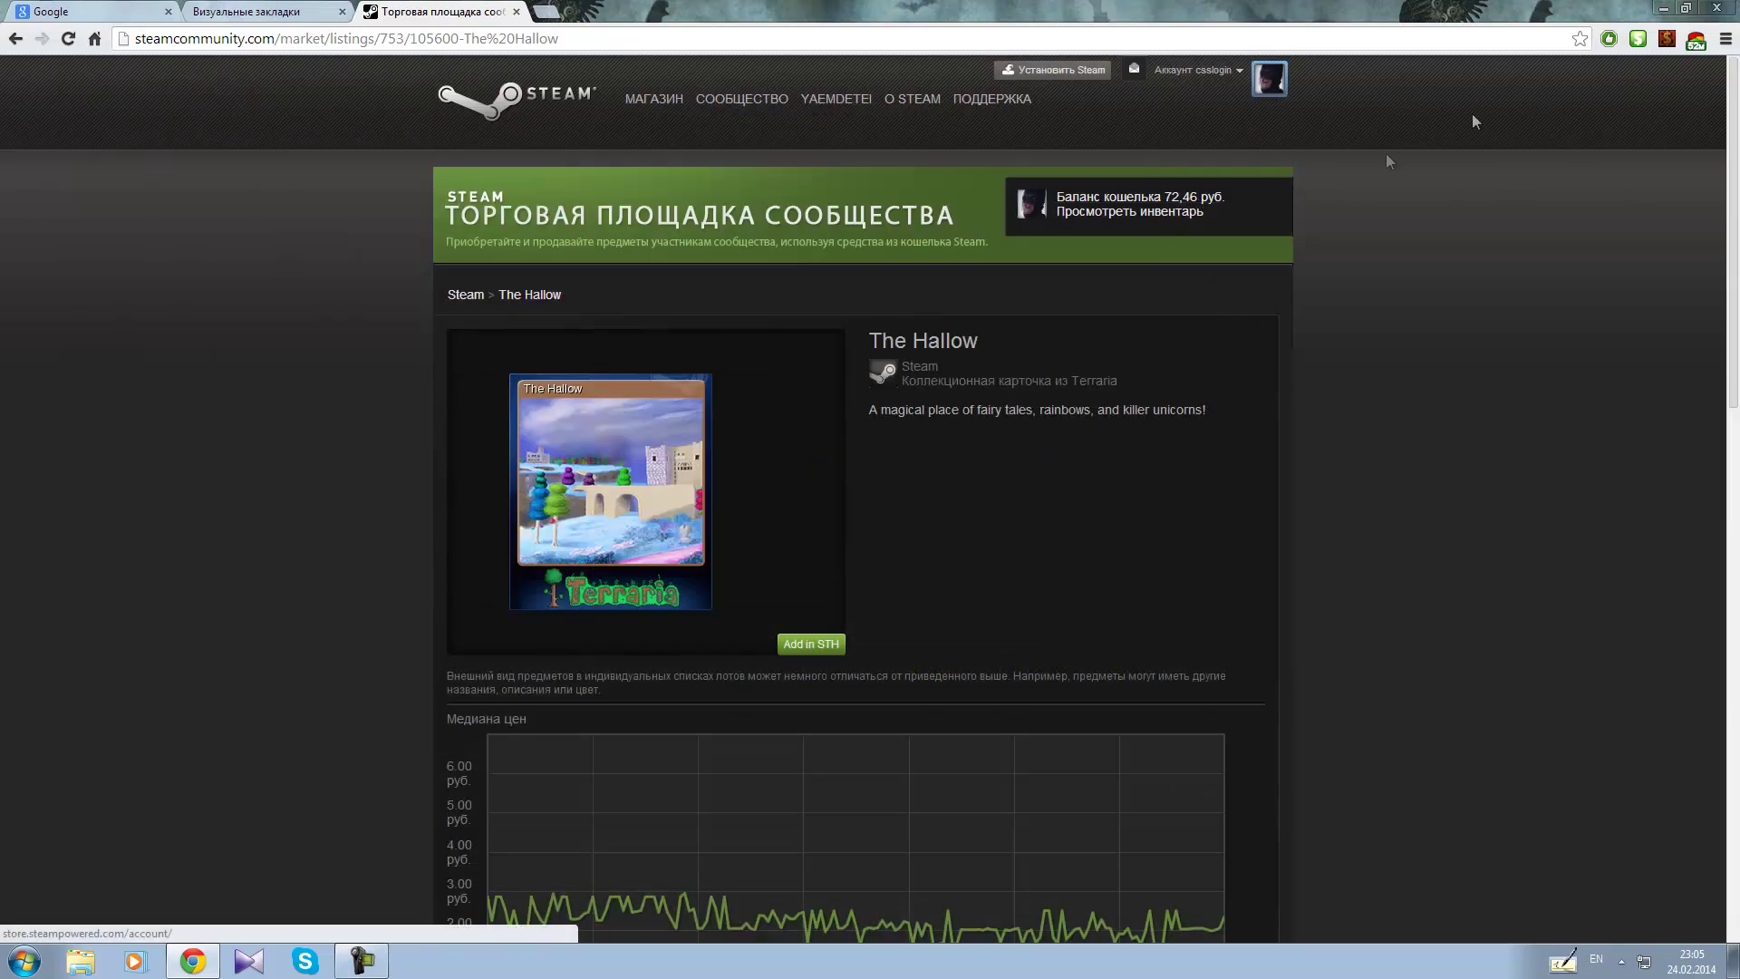
{"action": "left_click", "coordinate": [1637, 40]}
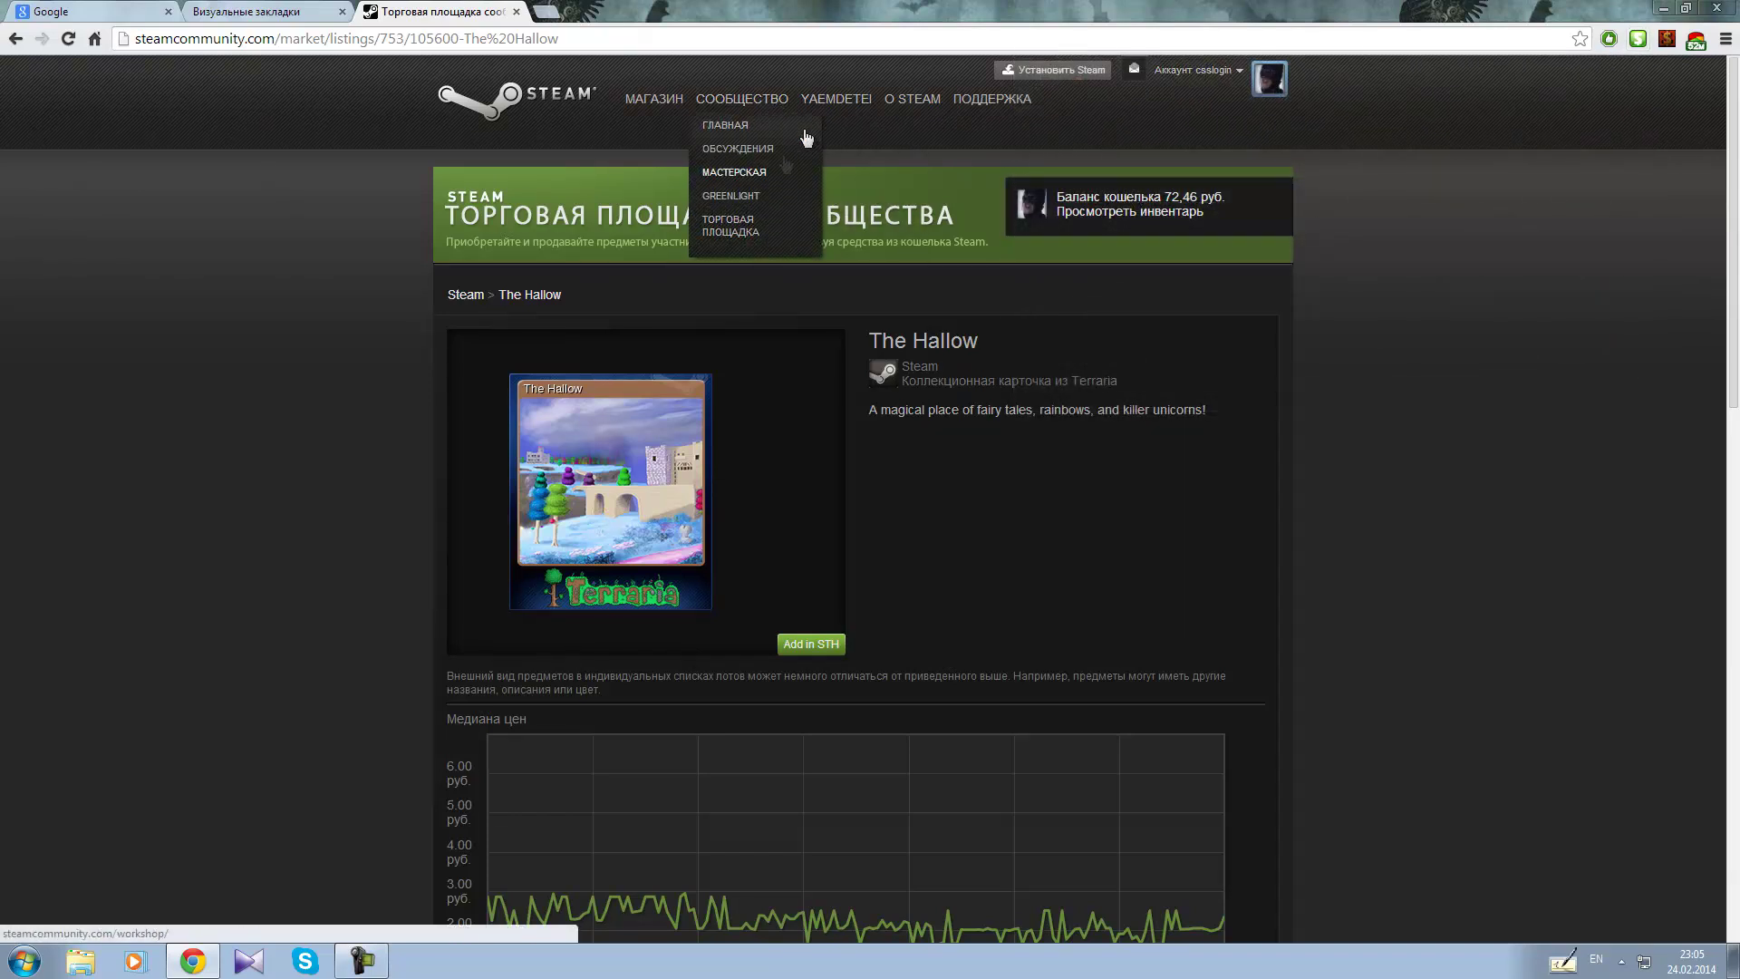
Step: Open the account's inventory and show its Team Fortress 2 and Counter-Strike: Global Offensive items
{"action": "mouse_move", "coordinate": [820, 157]}
{"action": "left_click", "coordinate": [819, 265]}
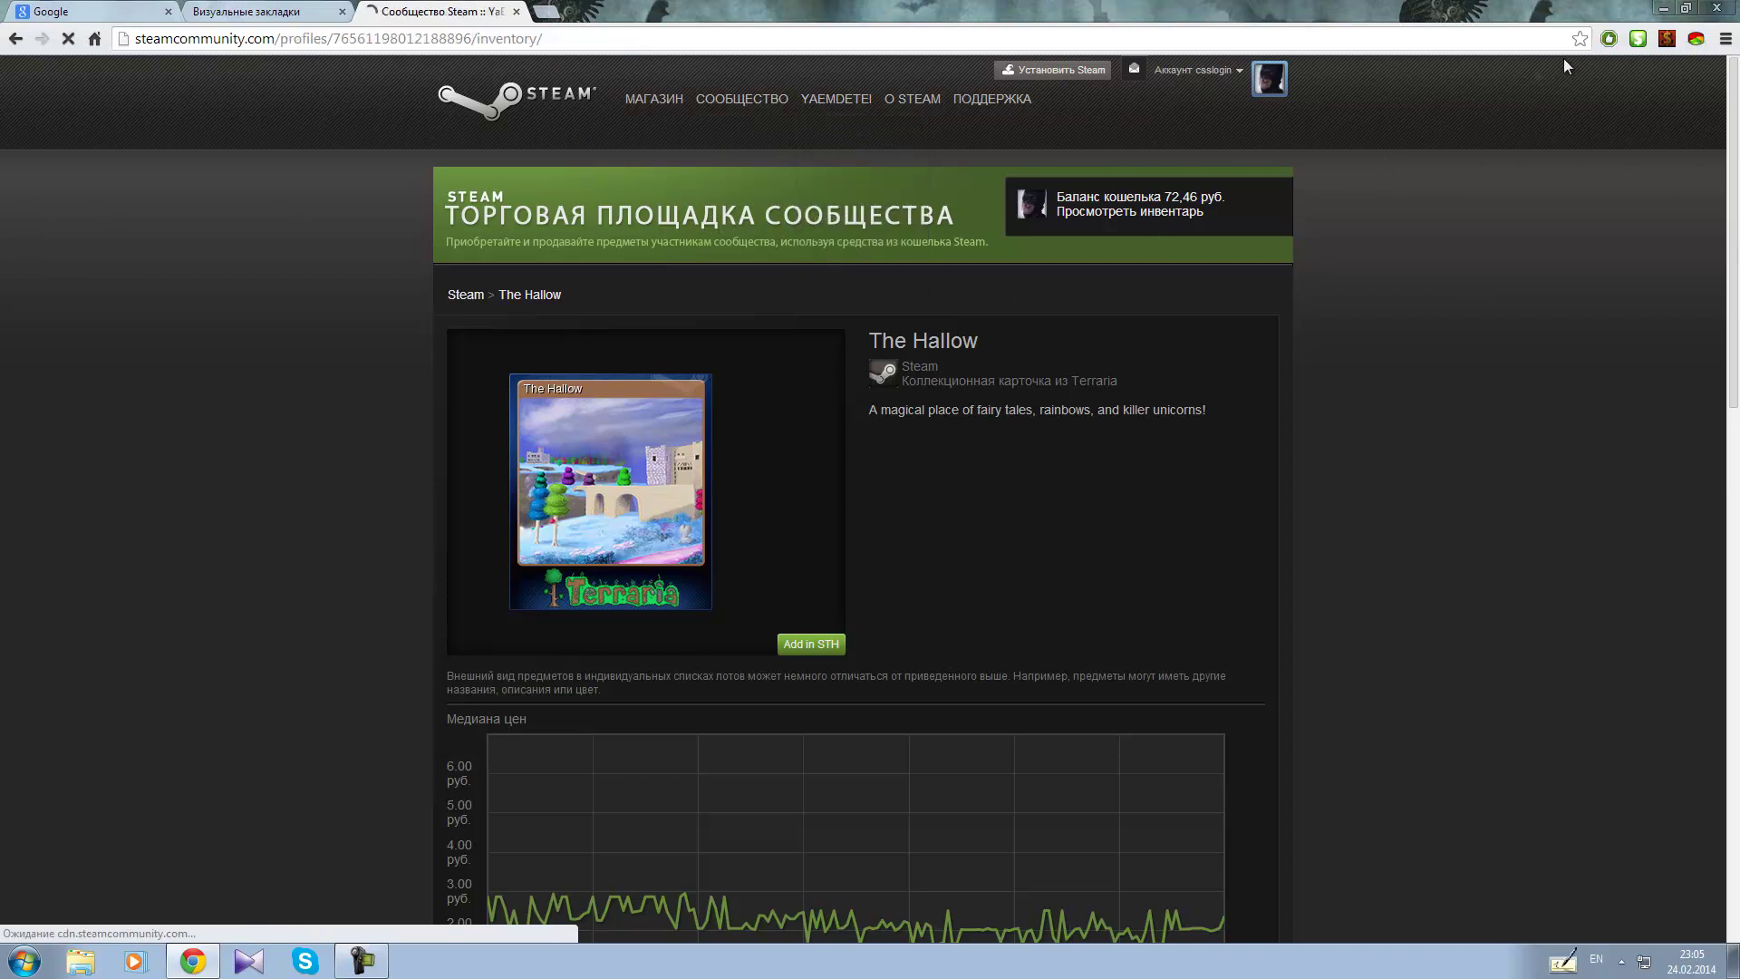
{"action": "scroll", "coordinate": [589, 270], "scroll_direction": "down", "scroll_amount": 1}
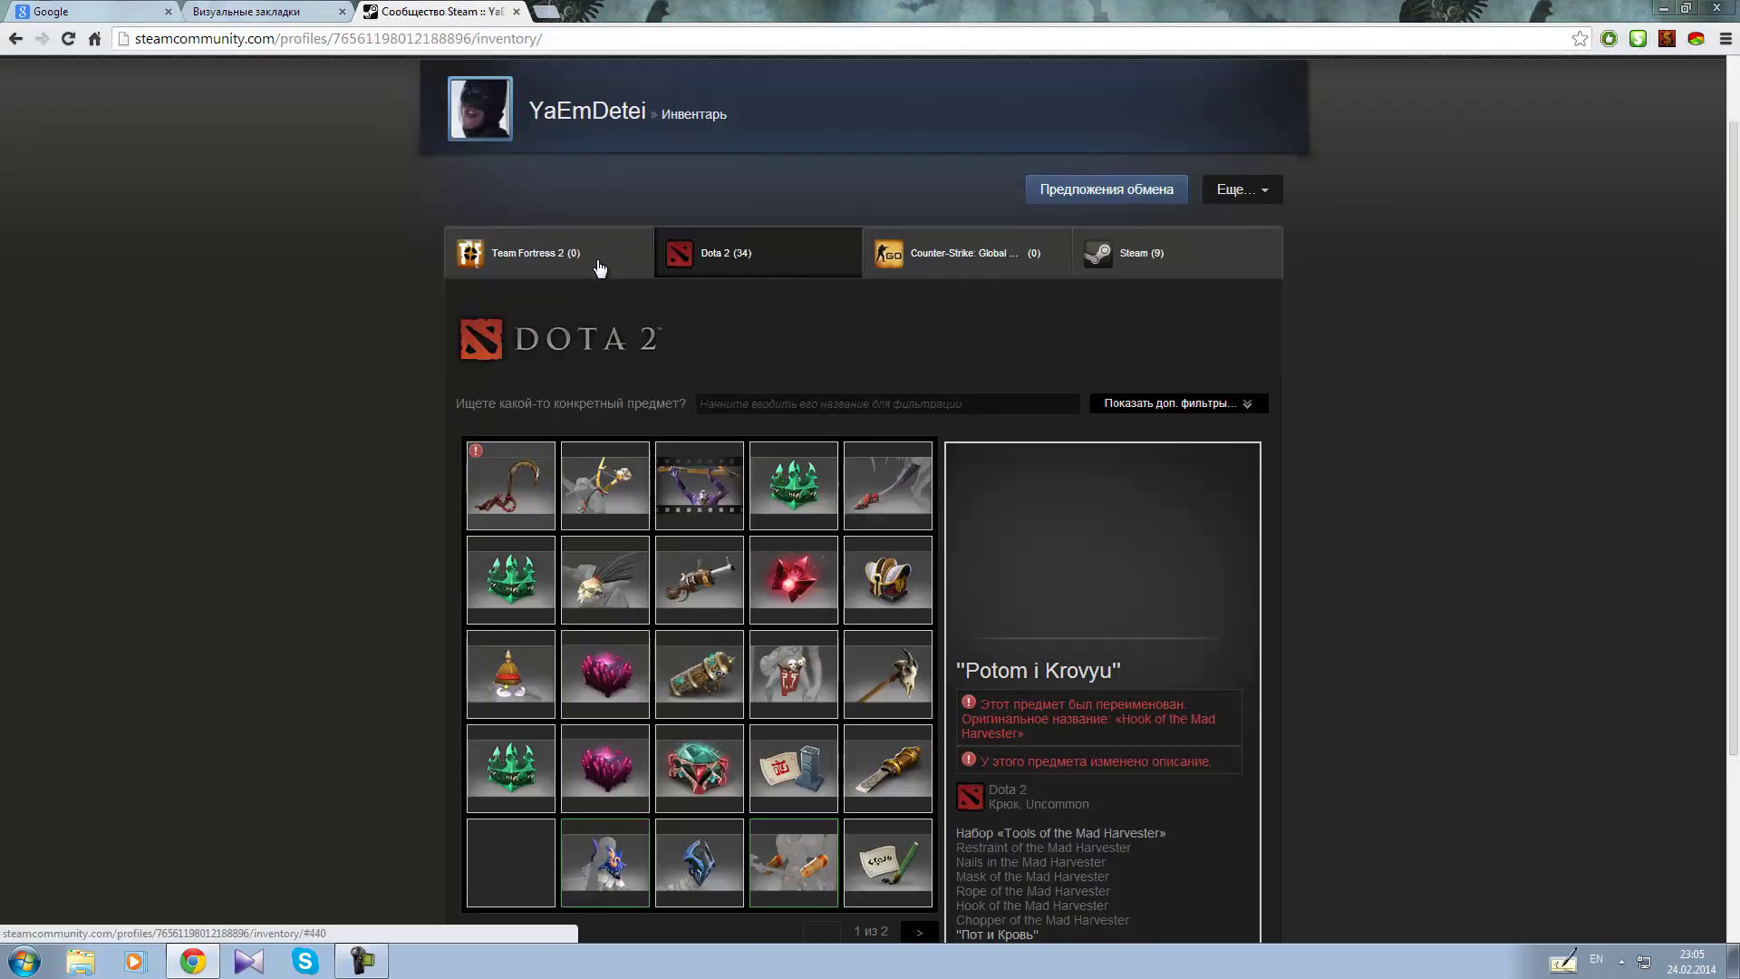
{"action": "left_click", "coordinate": [589, 269]}
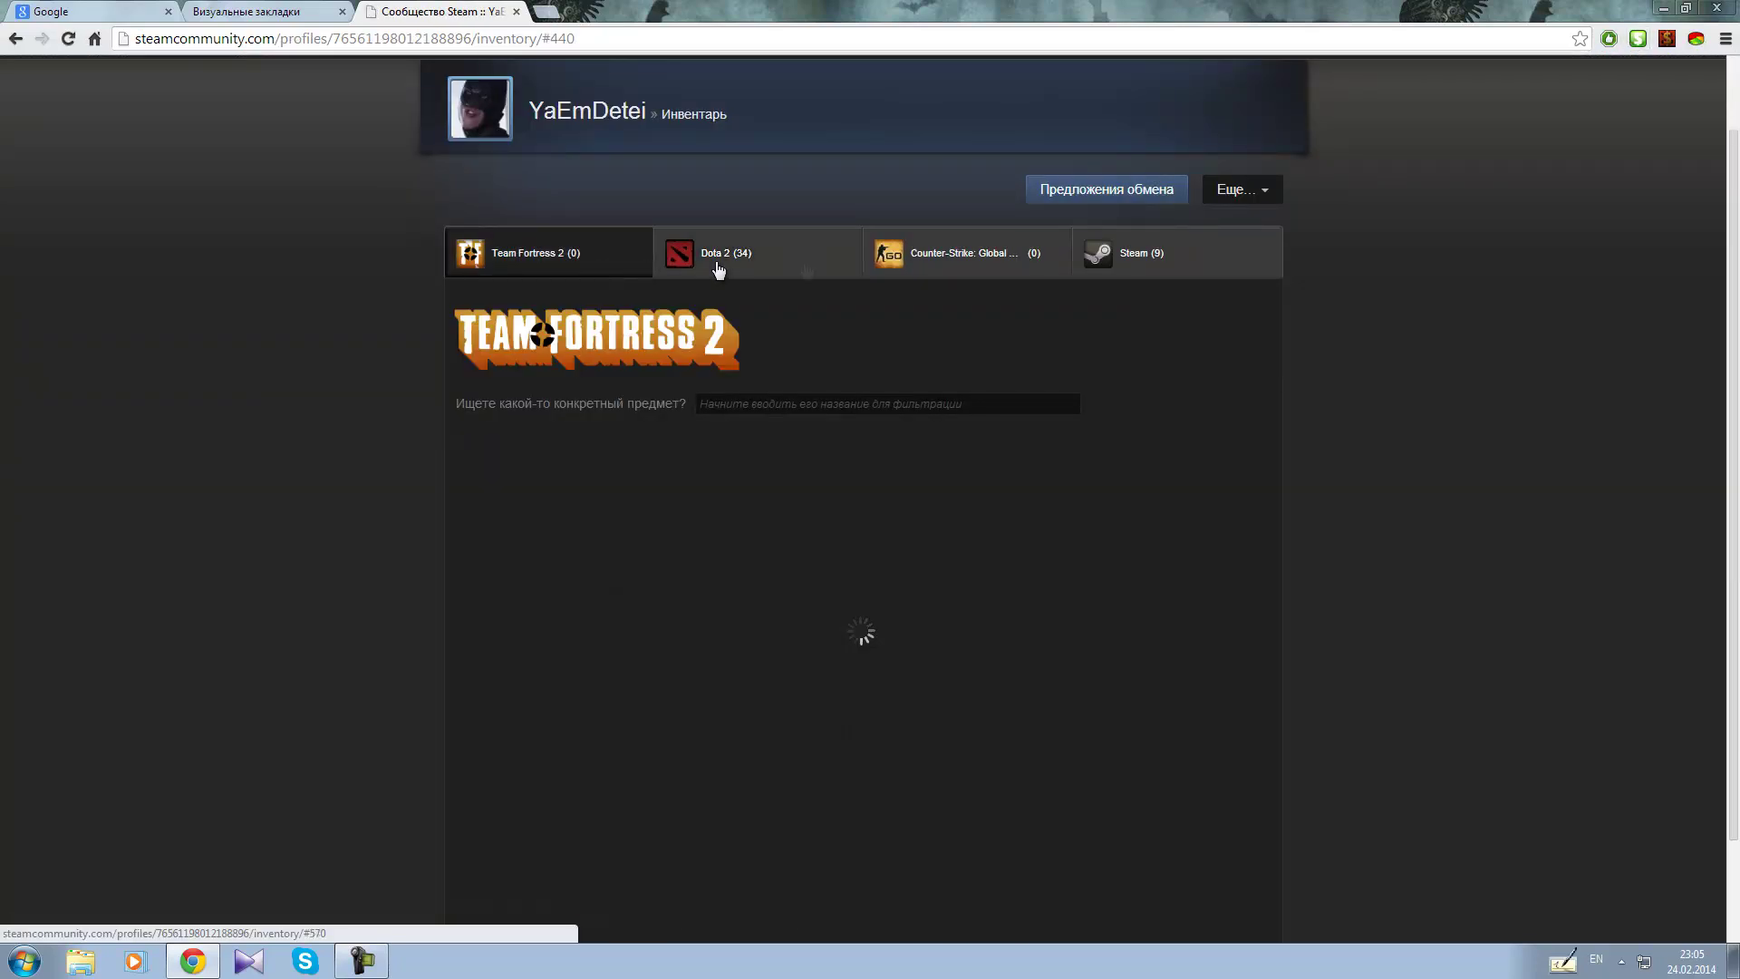
{"action": "left_click", "coordinate": [968, 256]}
{"action": "scroll", "coordinate": [1097, 262], "scroll_direction": "down", "scroll_amount": 3}
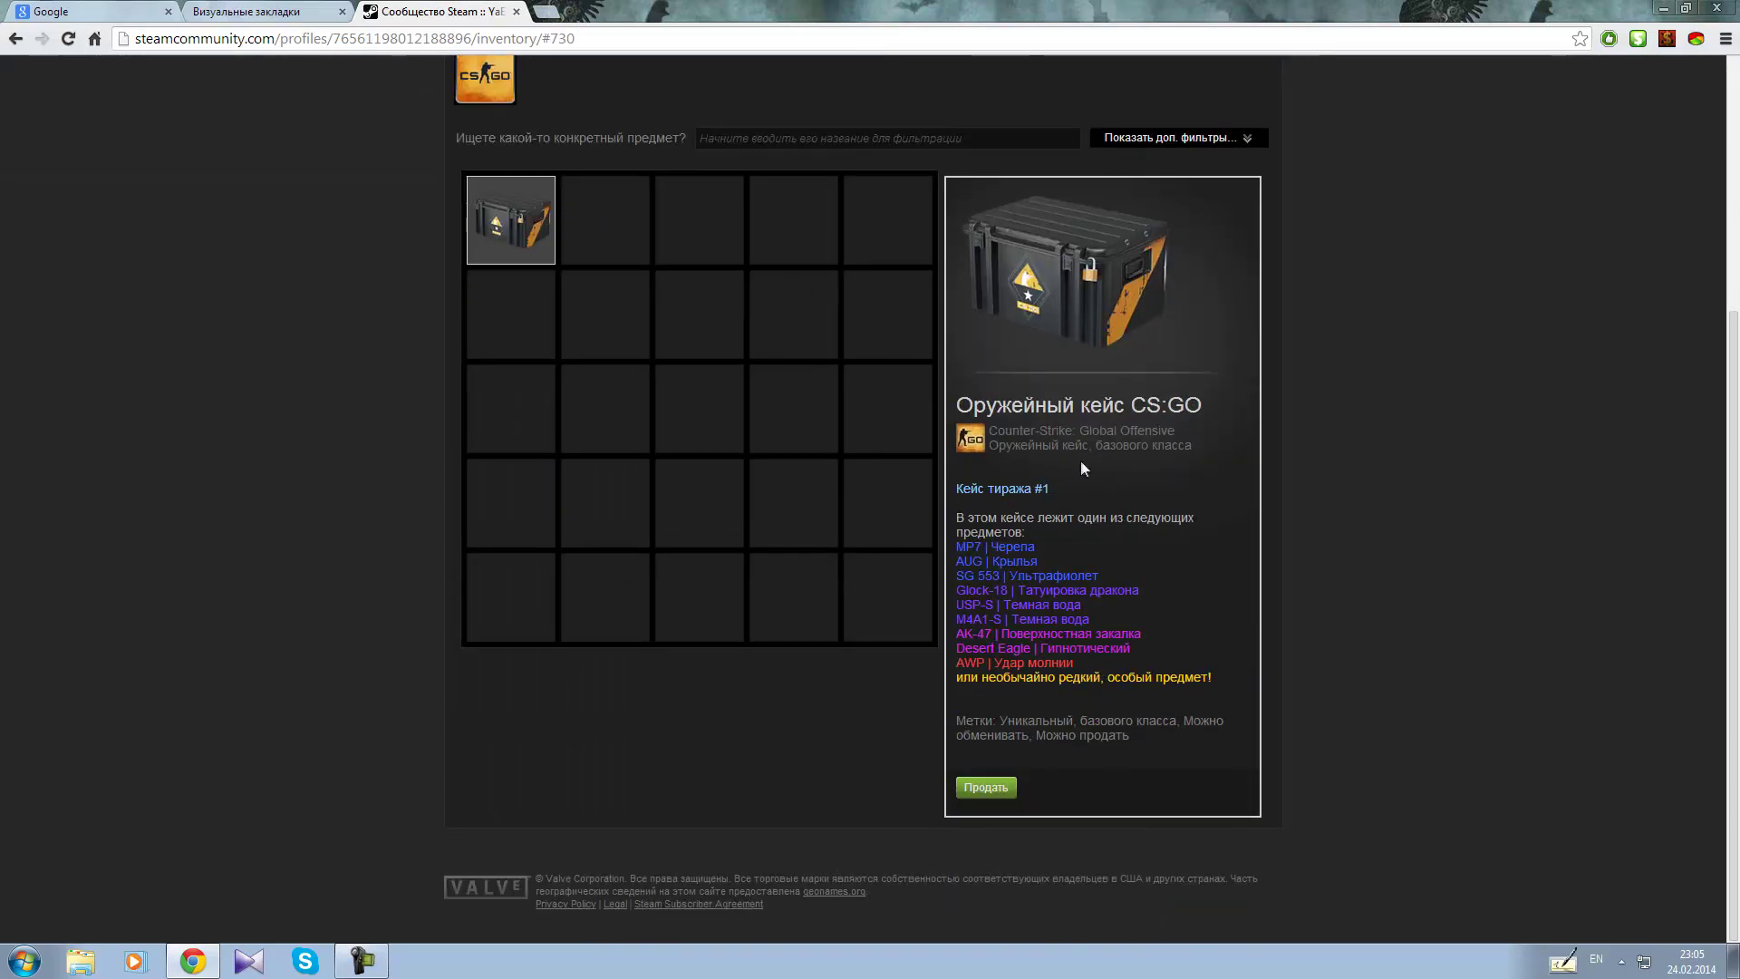
Step: Check the Steam Trader Helper entries from the inventory page and close the list
{"action": "left_click", "coordinate": [1637, 39]}
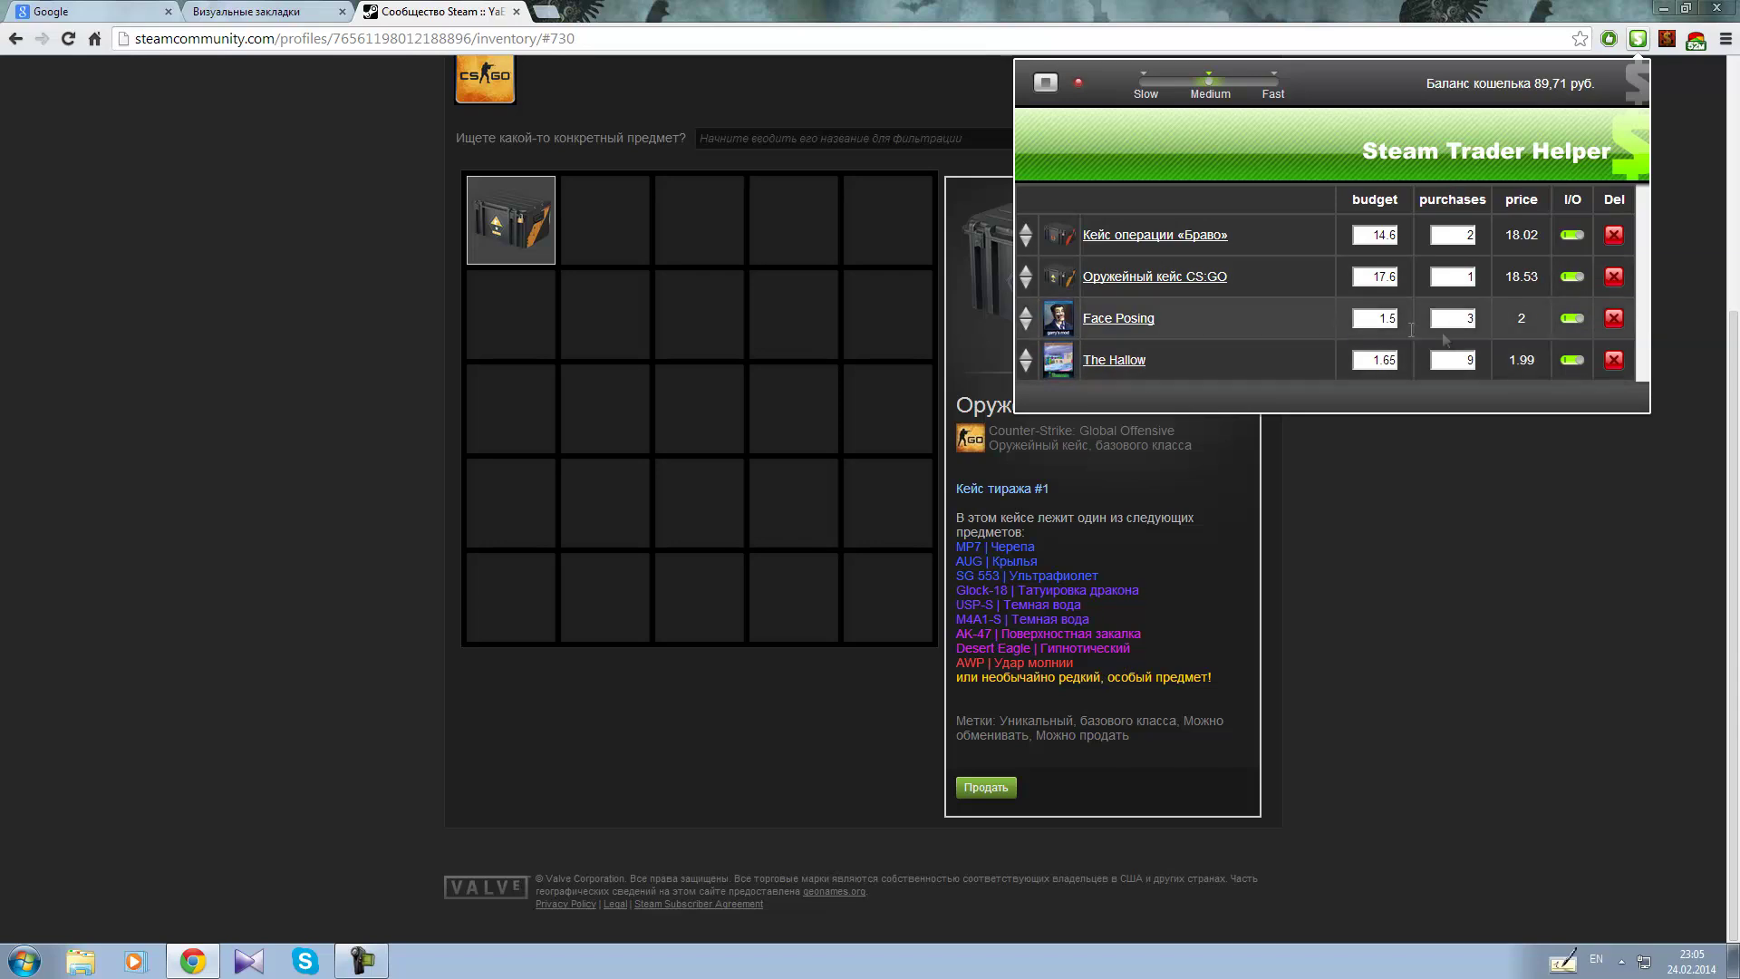
{"action": "scroll", "coordinate": [568, 285], "scroll_direction": "up", "scroll_amount": 2}
{"action": "left_click", "coordinate": [753, 471]}
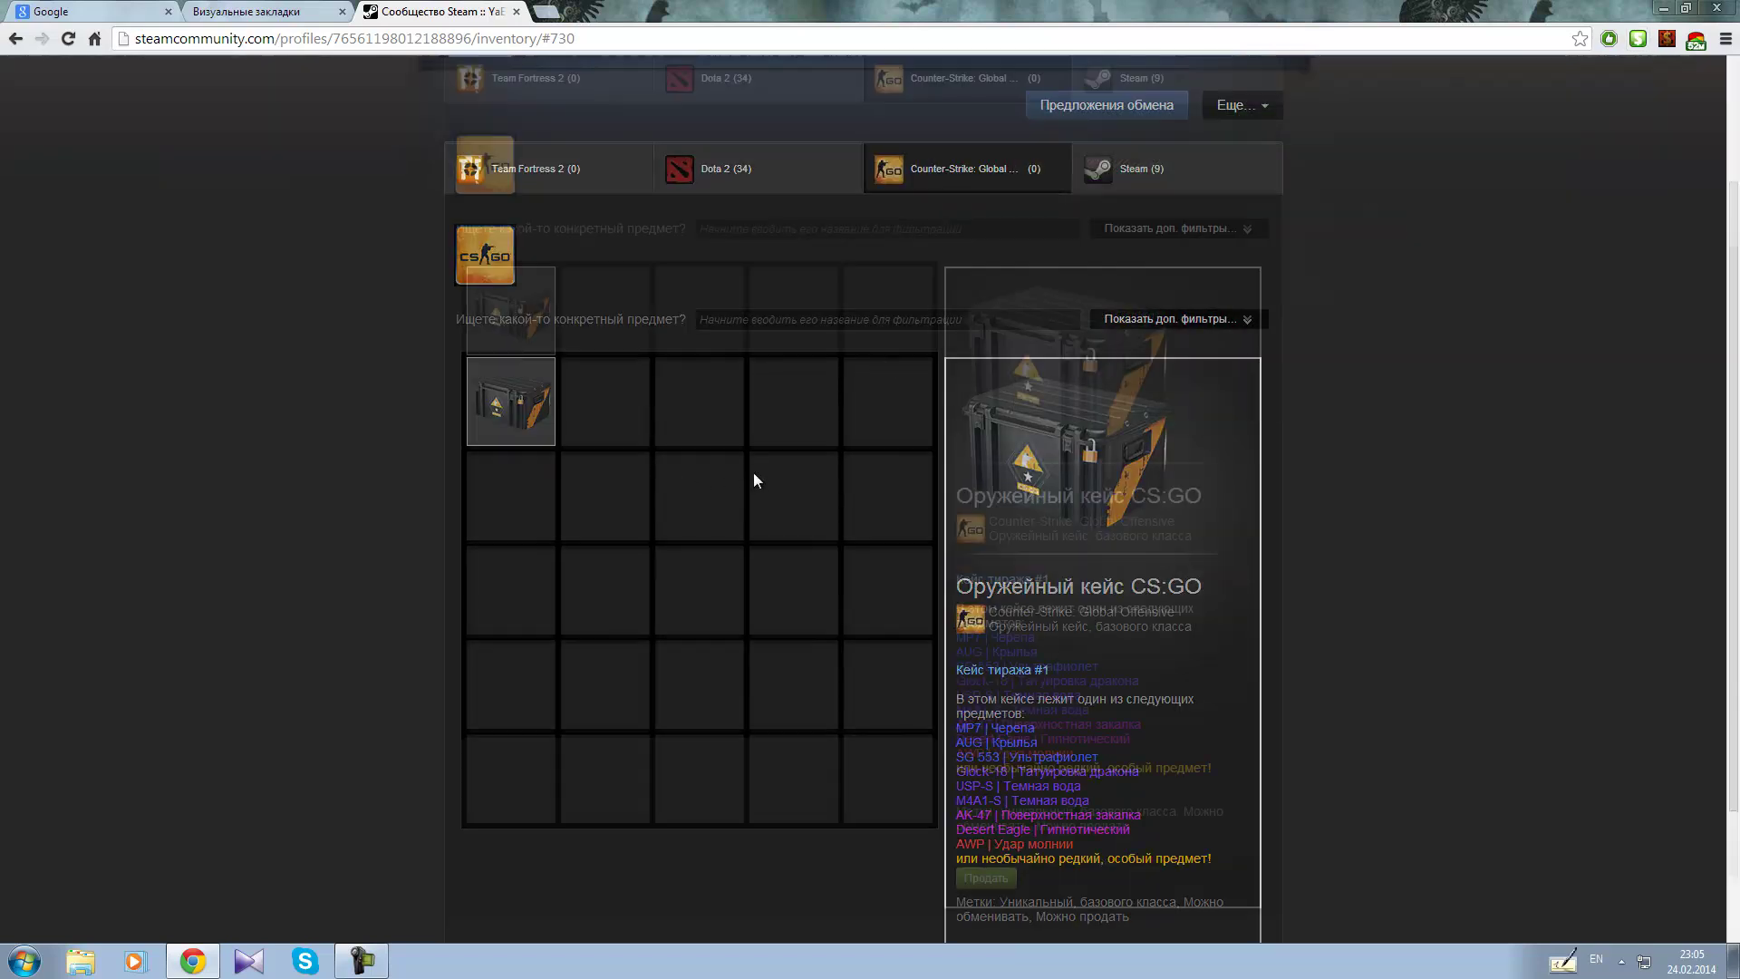
Step: Start putting "Оружейный кейс CS:GO" up for sale and show its median price graph for the past week
{"action": "scroll", "coordinate": [422, 231], "scroll_direction": "down", "scroll_amount": 1}
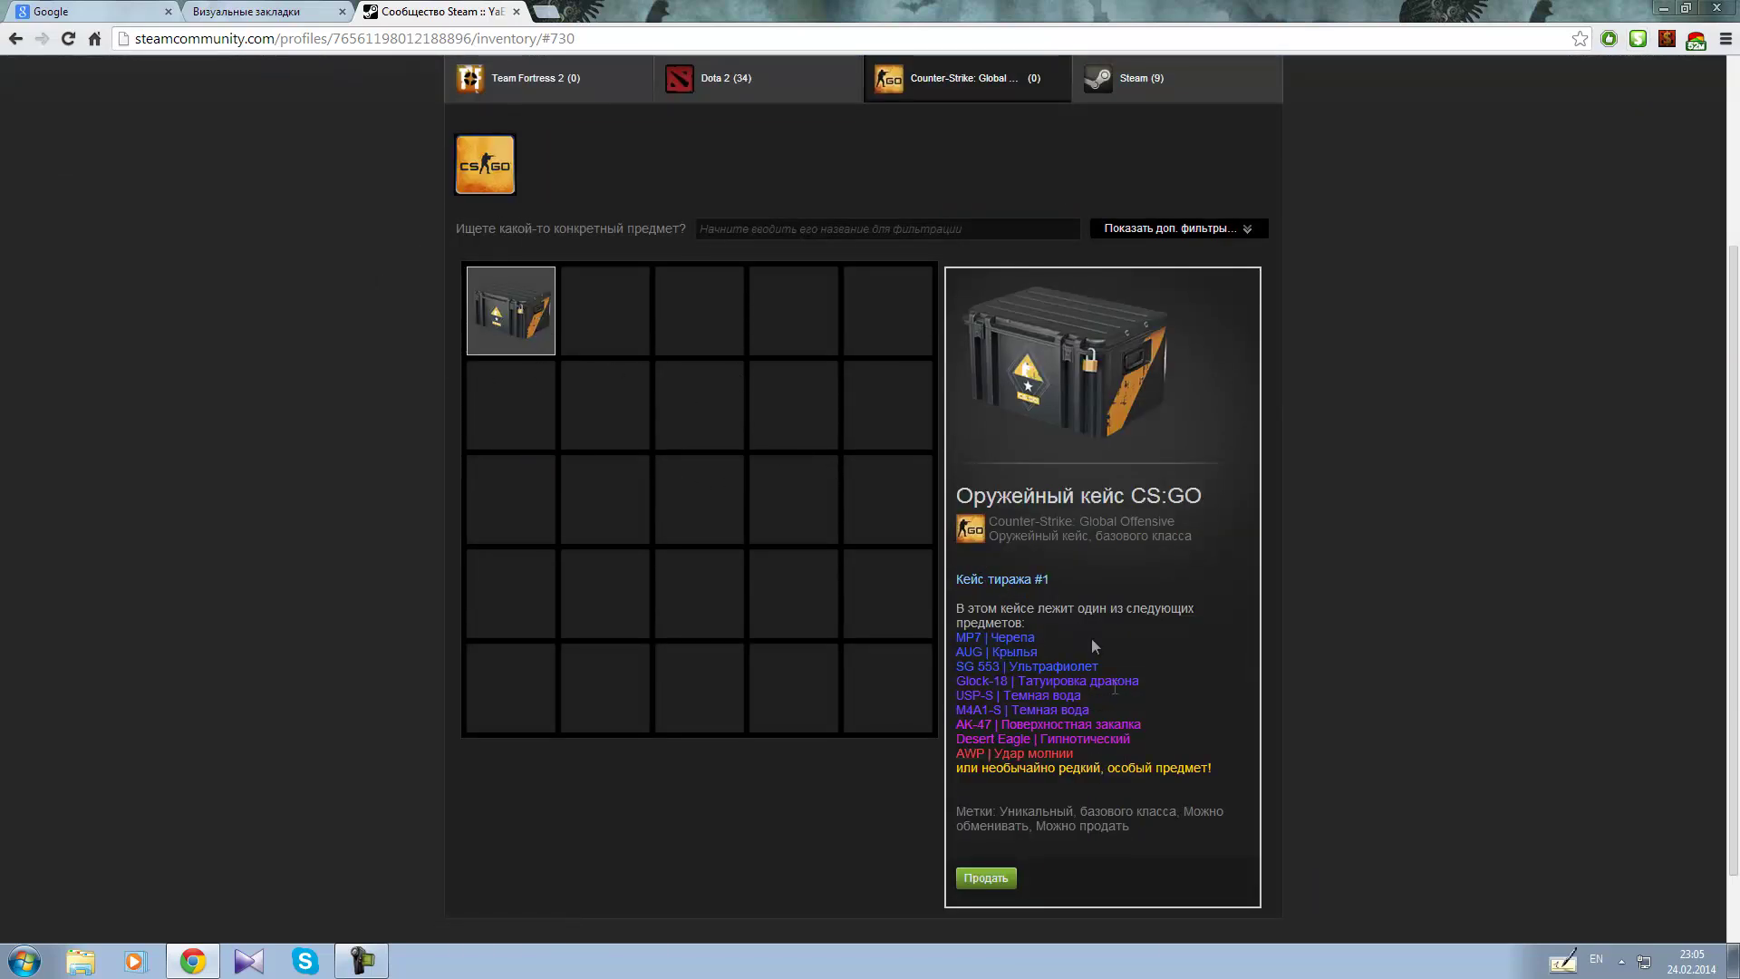
{"action": "left_click", "coordinate": [988, 878]}
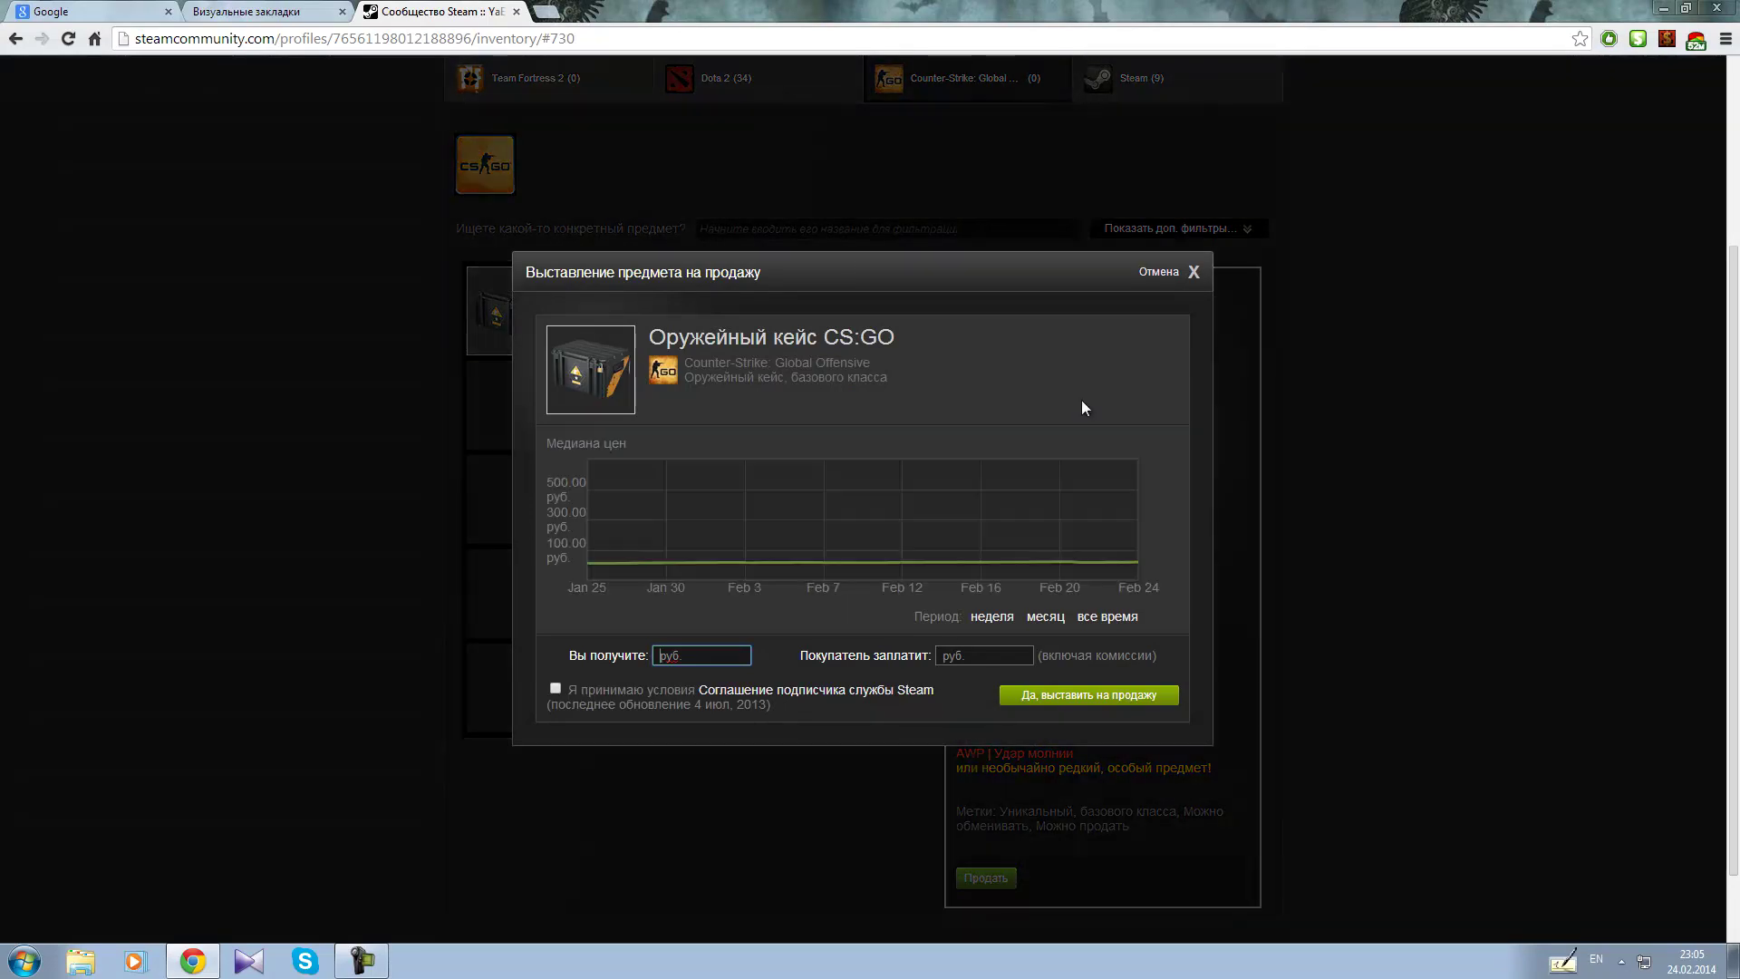
{"action": "left_click", "coordinate": [1007, 622]}
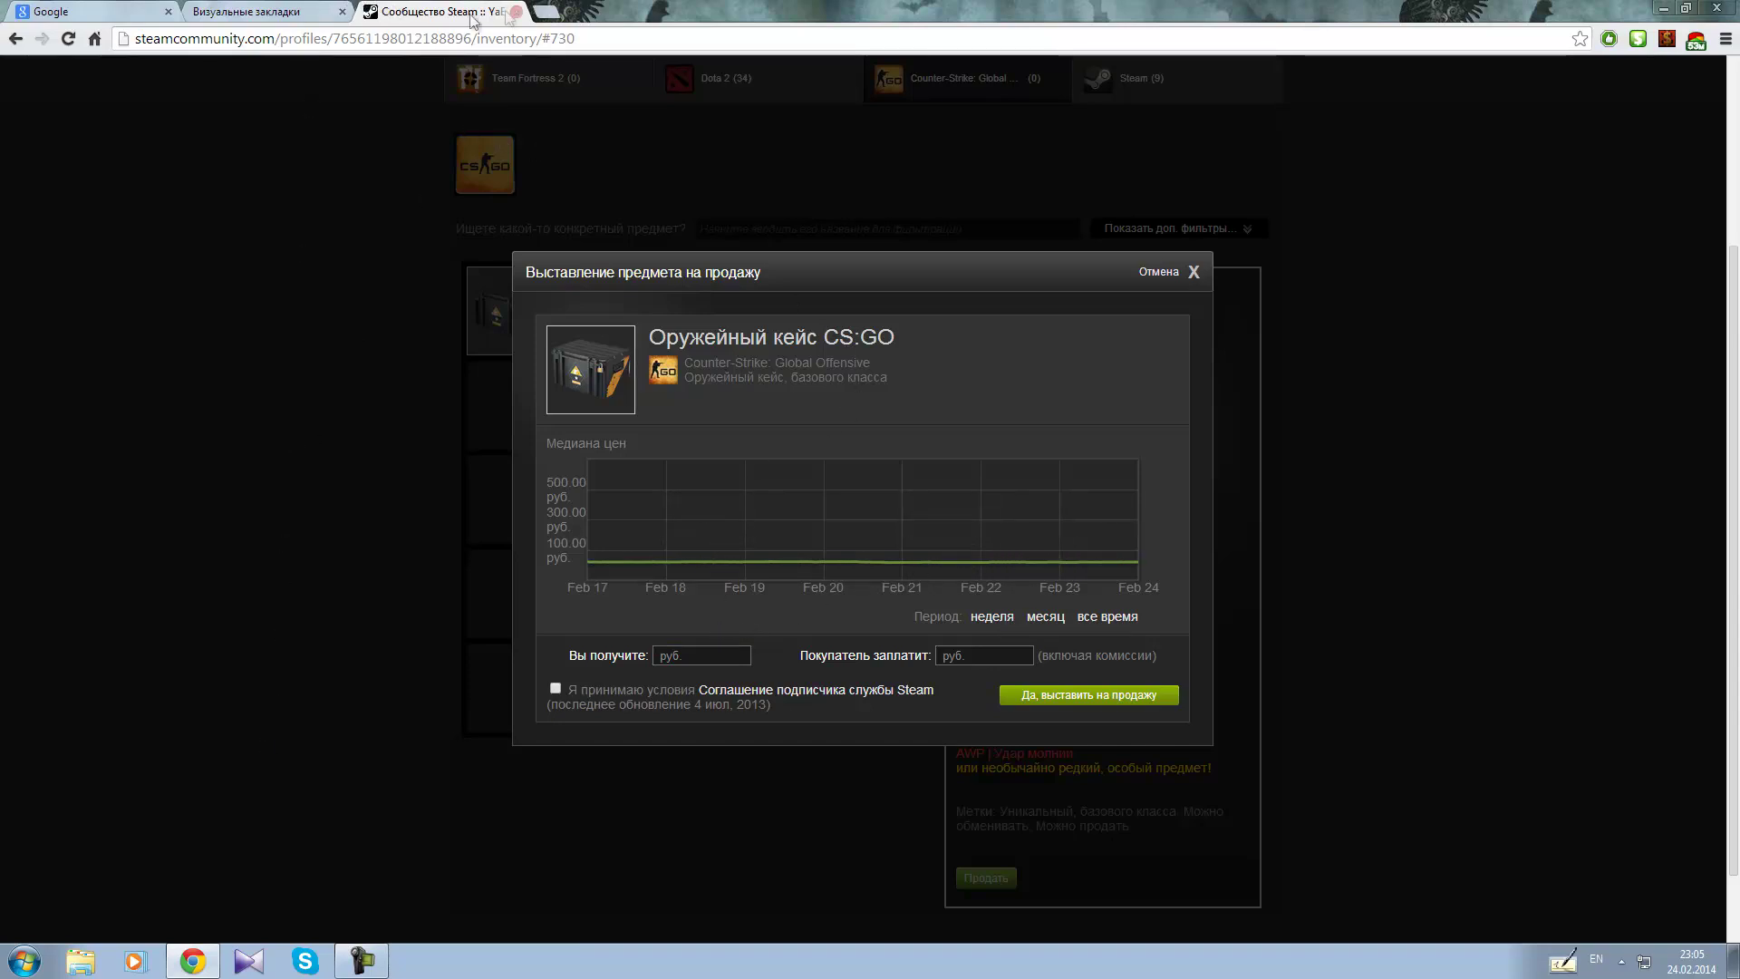
Step: Search Google for "steam market calculator" and open the Steam Companion market stats site
{"action": "left_click", "coordinate": [143, 19]}
{"action": "type", "text": "steam "}
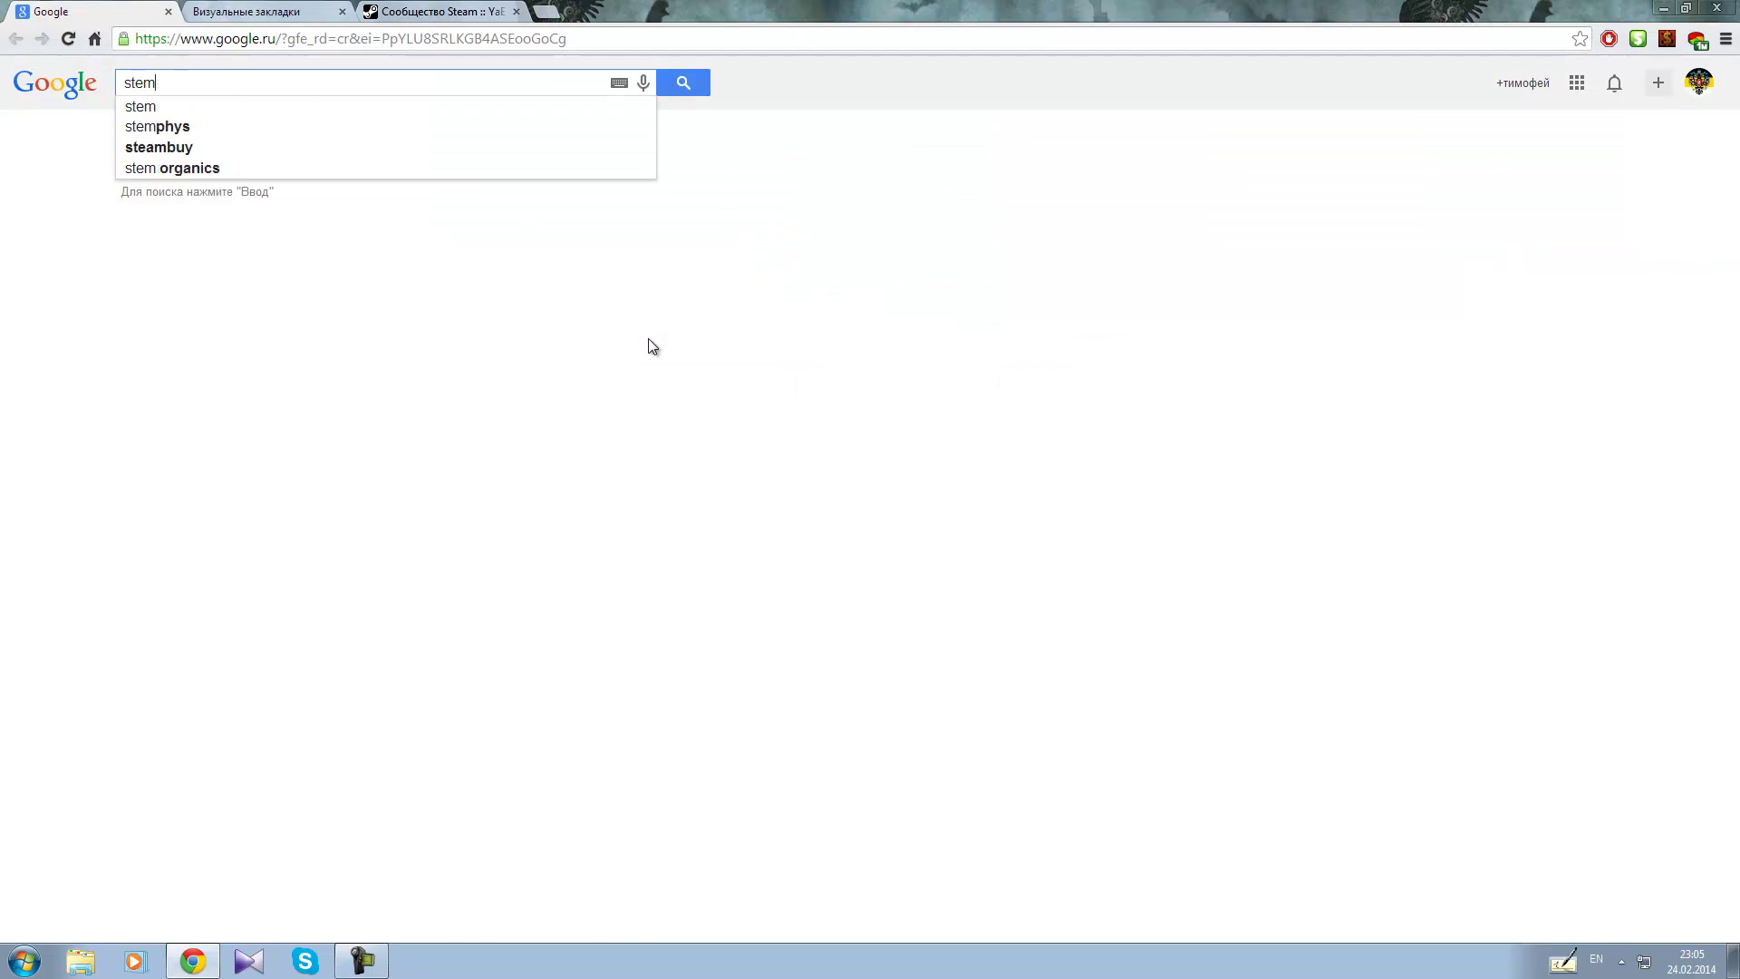
{"action": "type", "text": "market c"}
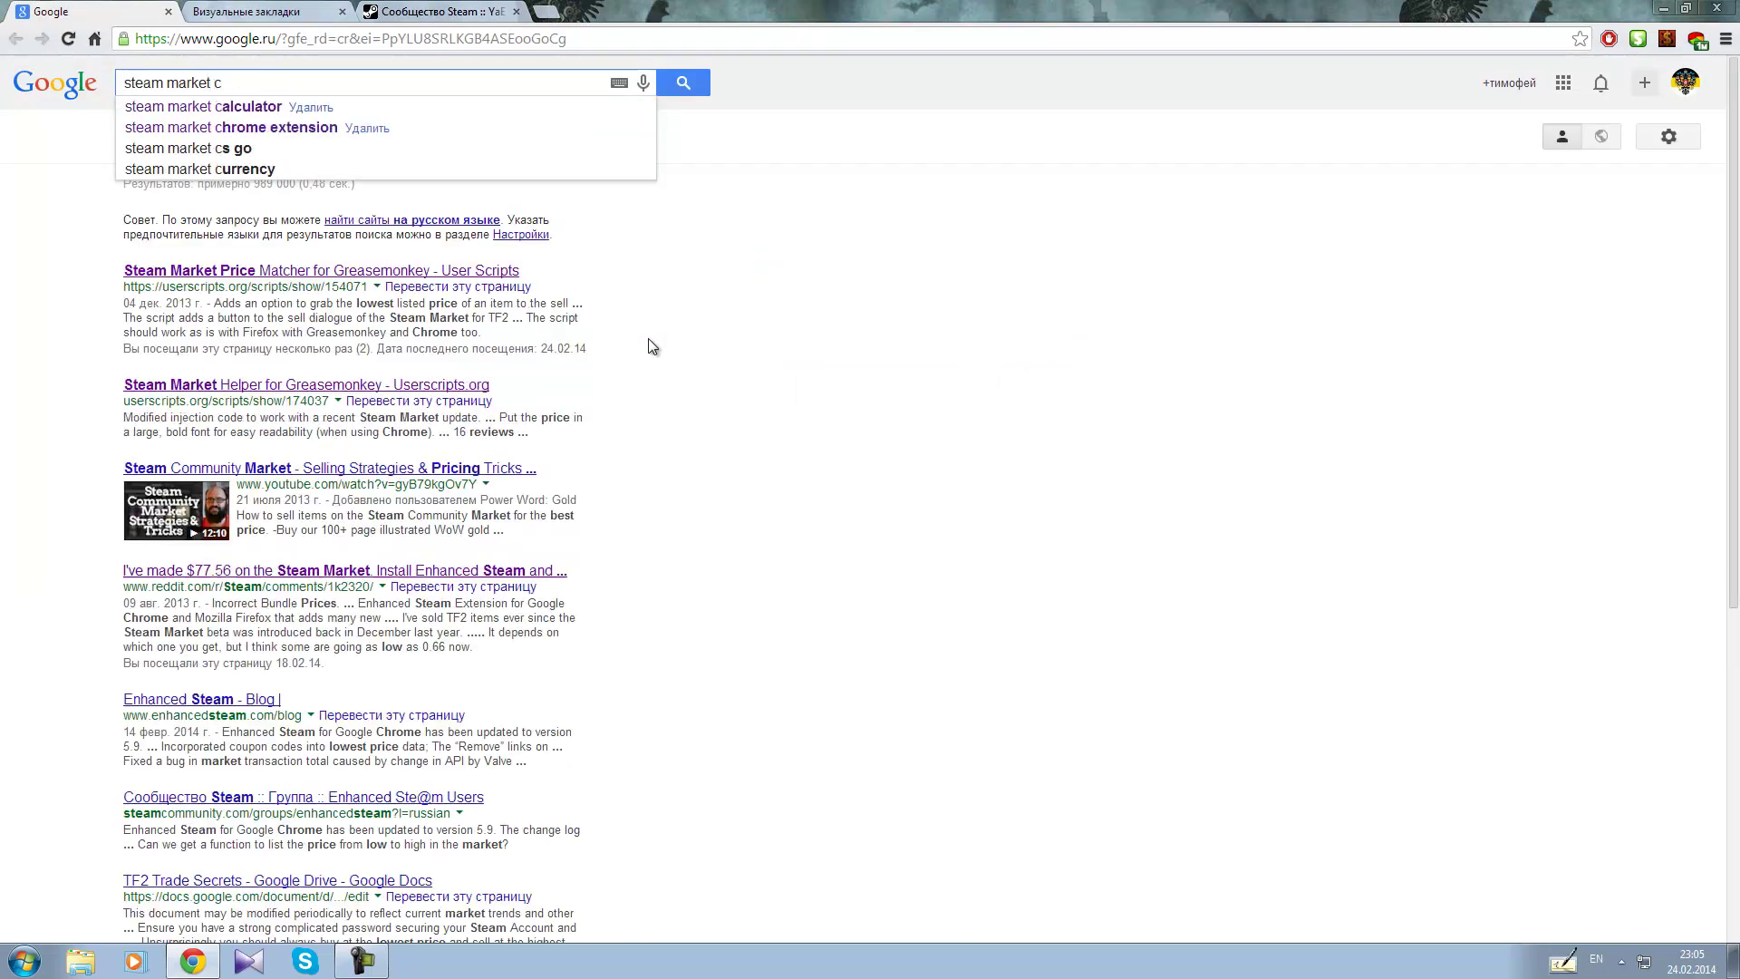
{"action": "key", "text": "Down"}
{"action": "key", "text": "Return"}
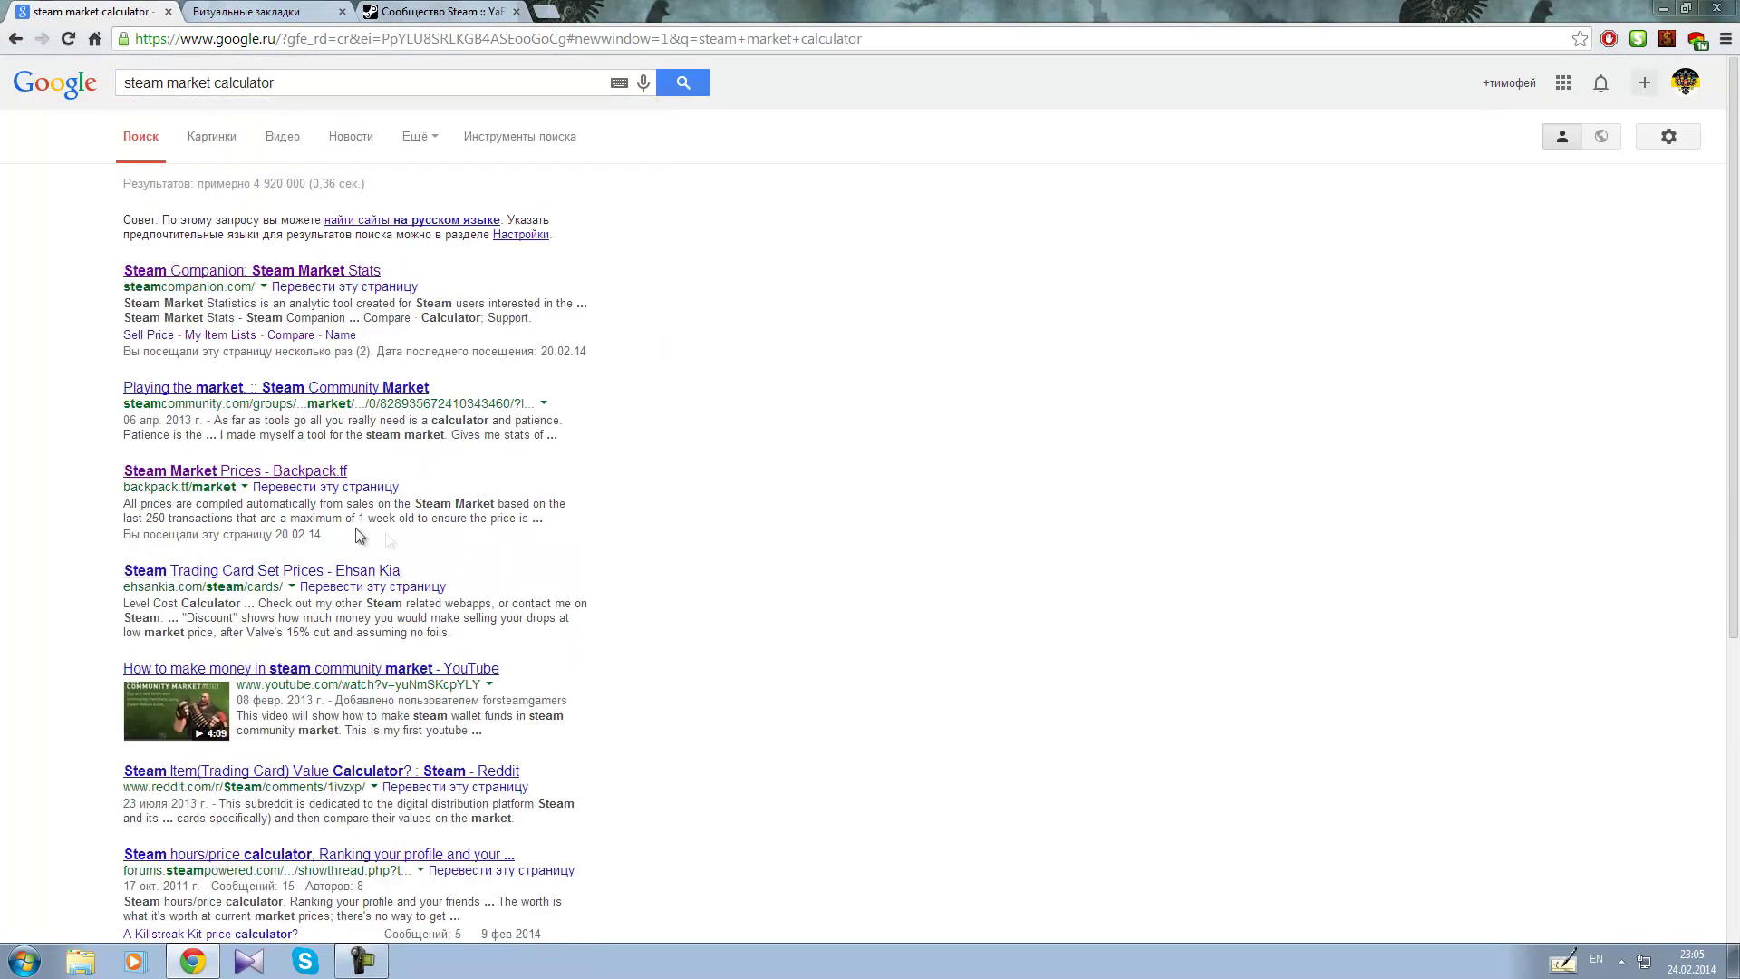
{"action": "left_click", "coordinate": [183, 272]}
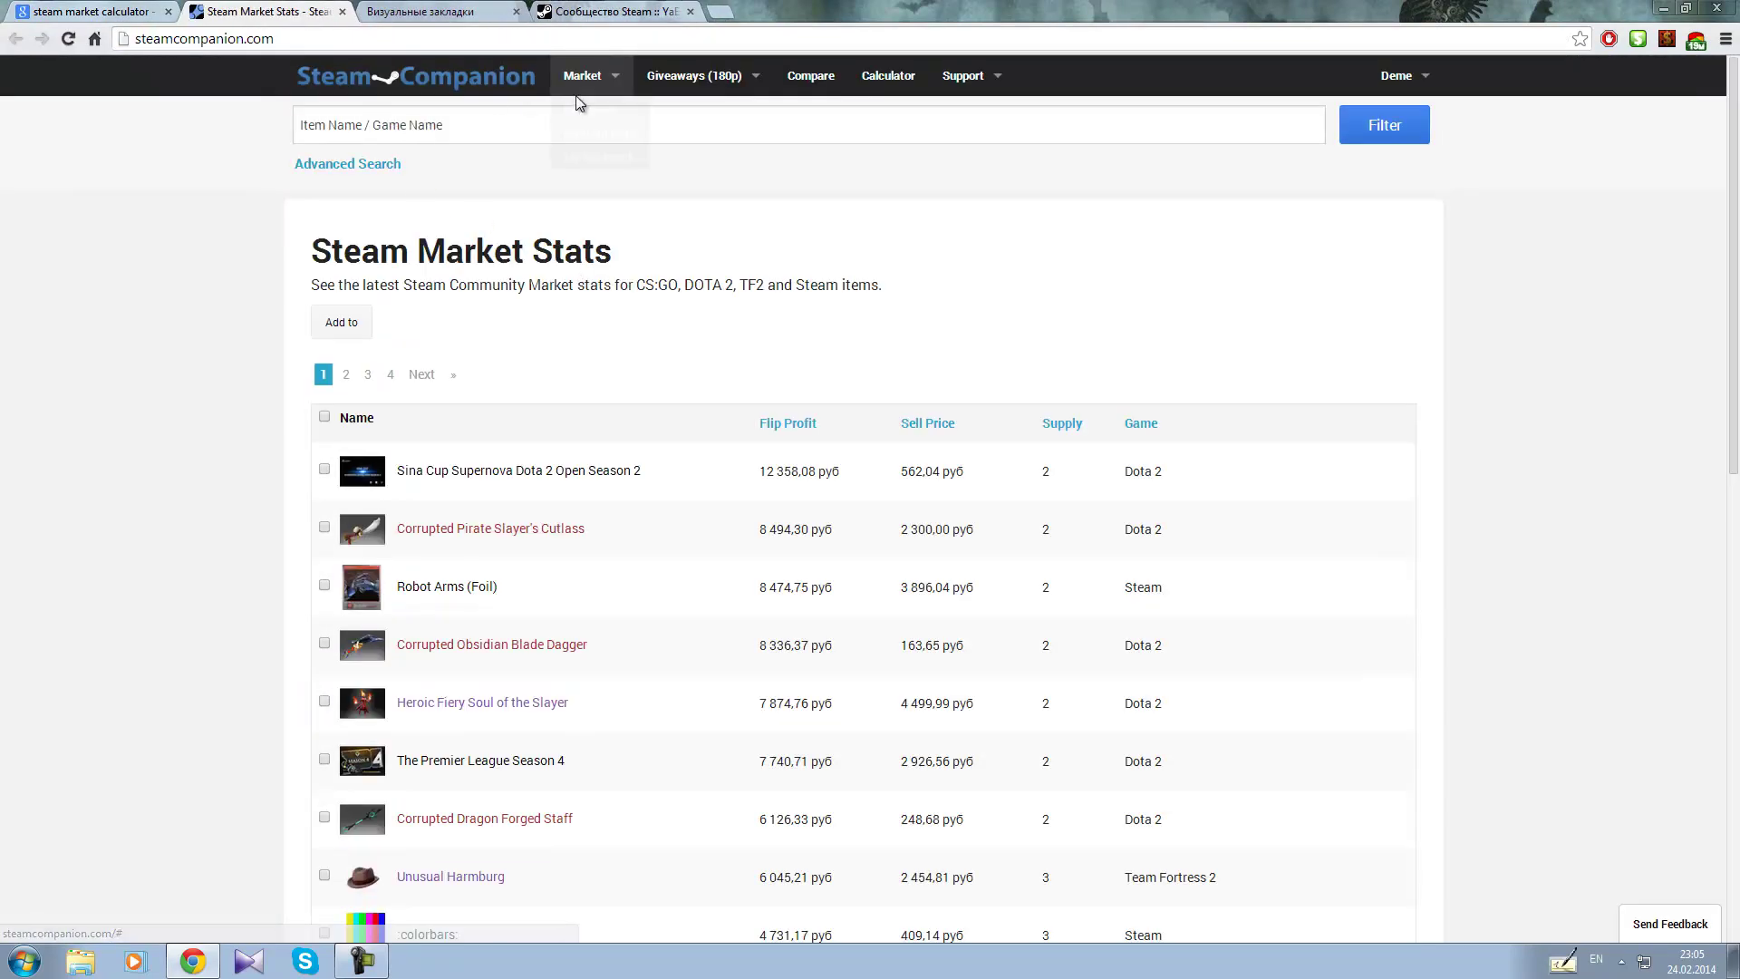
Step: Calculate the resale profit on Steam Companion for a buy price of 17.6, trying sell prices of 19.5 and 21.0
{"action": "left_click", "coordinate": [589, 109]}
{"action": "left_click", "coordinate": [420, 221]}
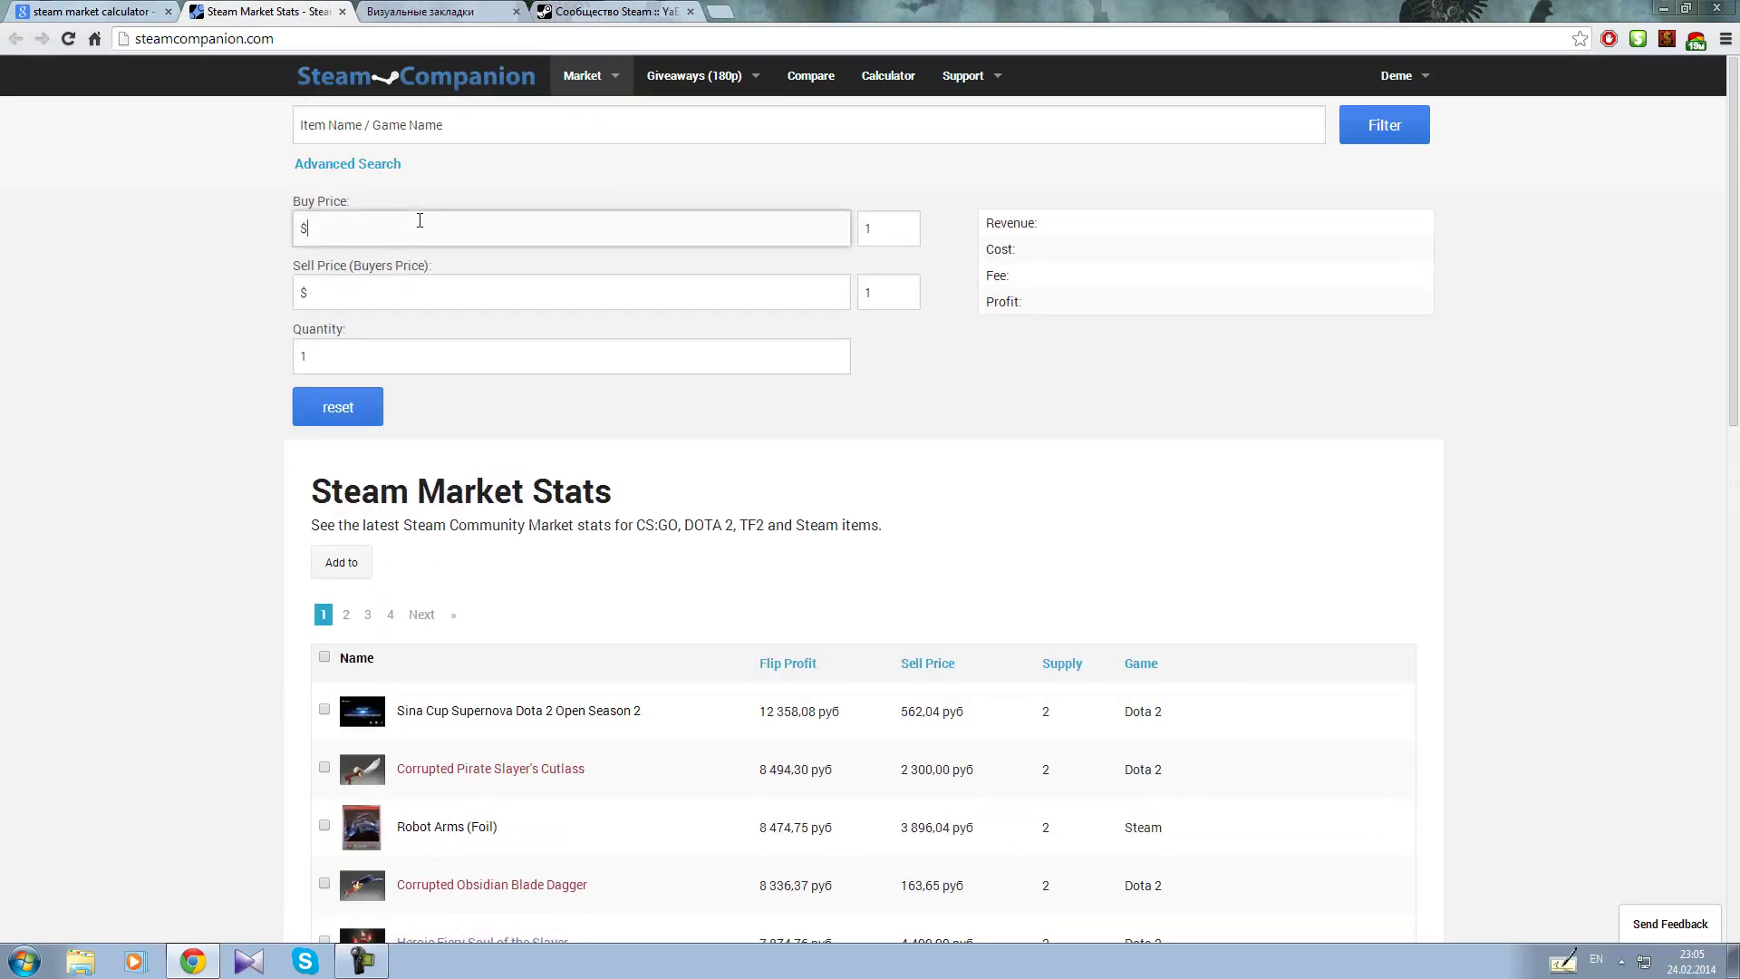
{"action": "type", "text": "17"}
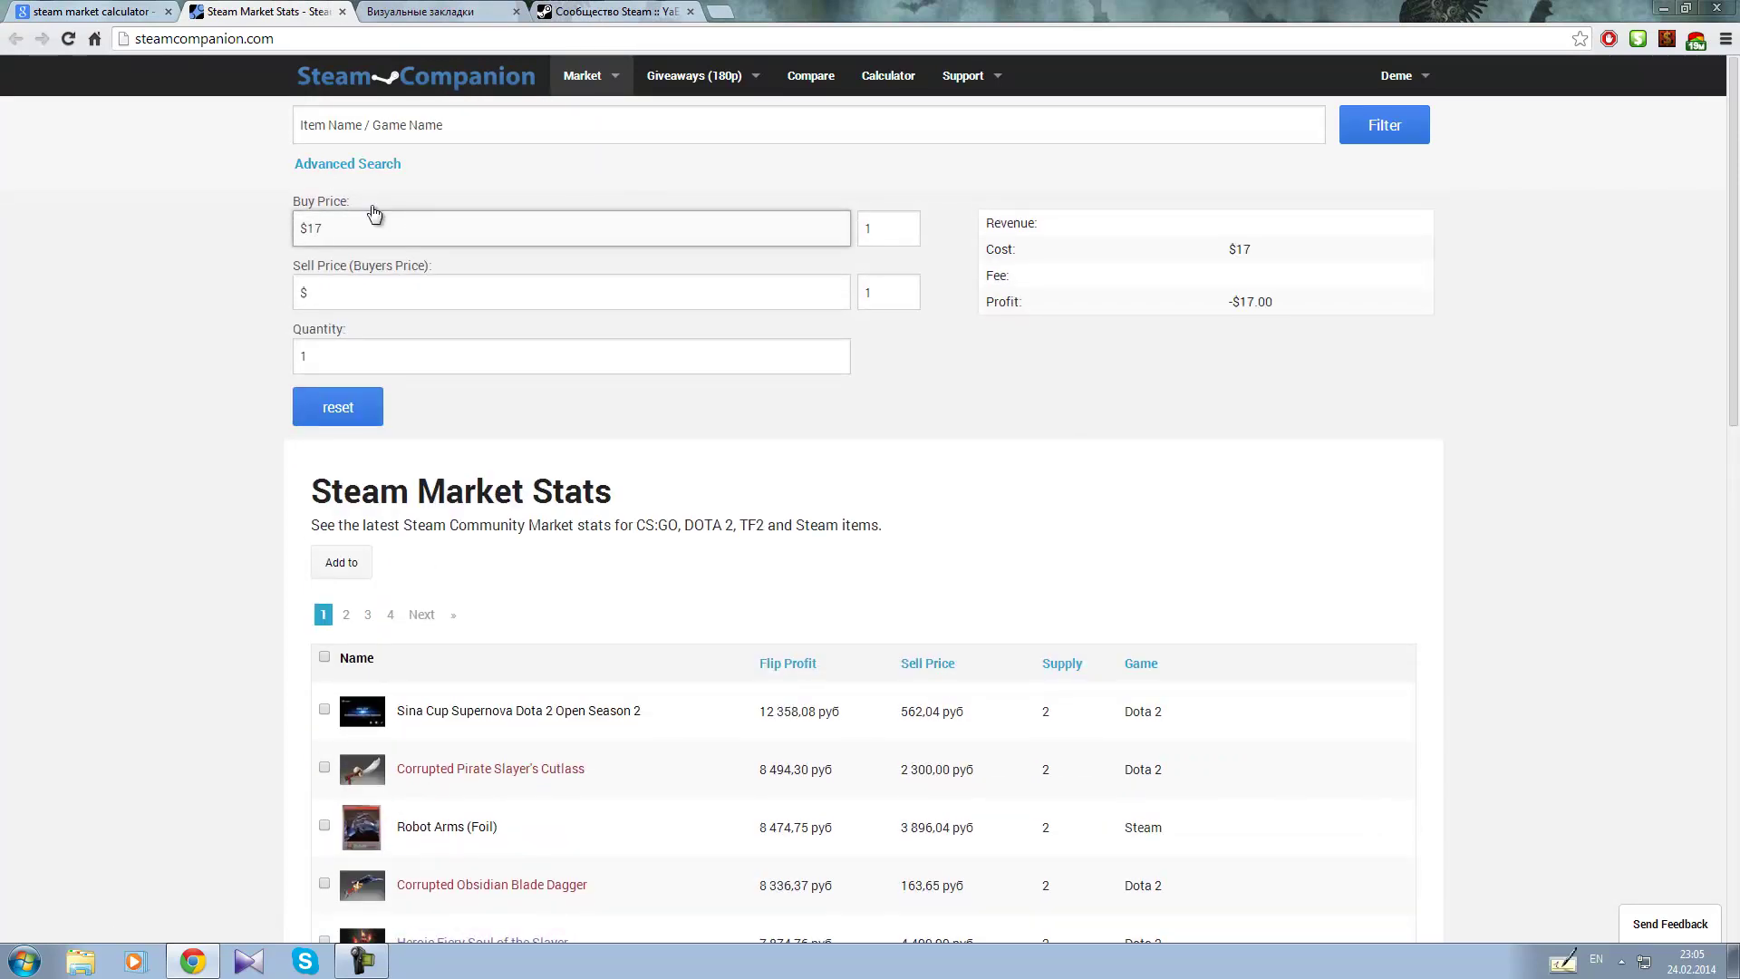
{"action": "type", "text": ".6"}
{"action": "key", "text": "Tab"}
{"action": "type", "text": "19"}
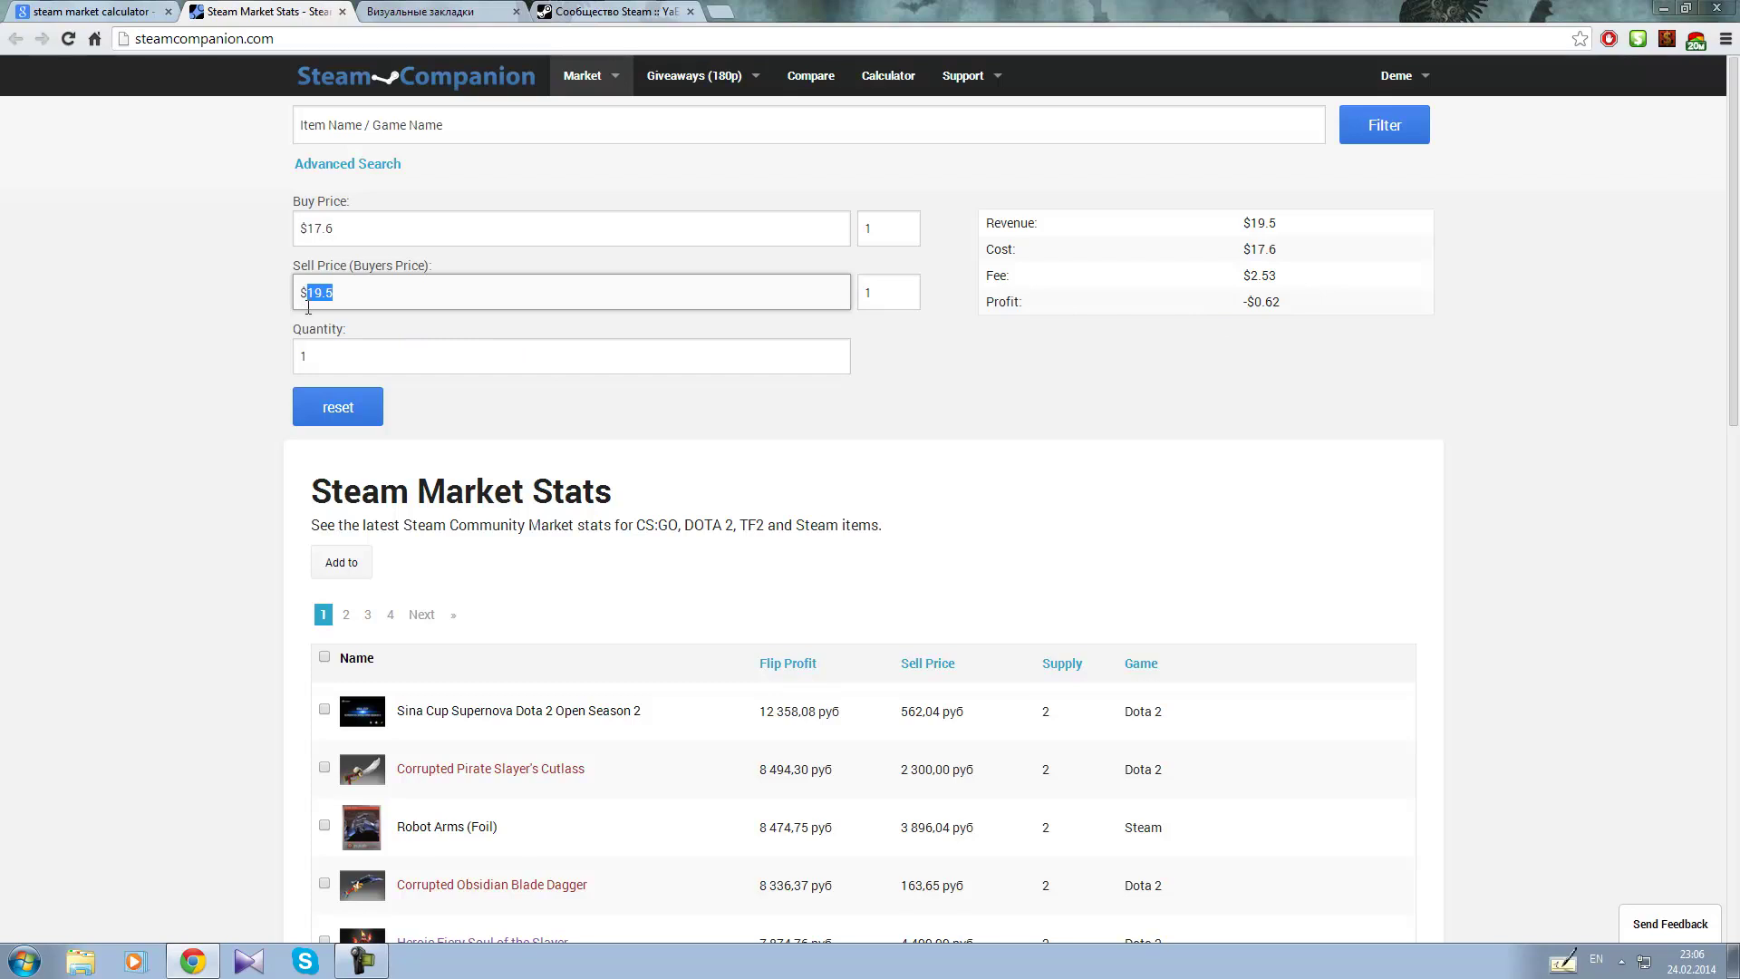
{"action": "type", "text": "21"}
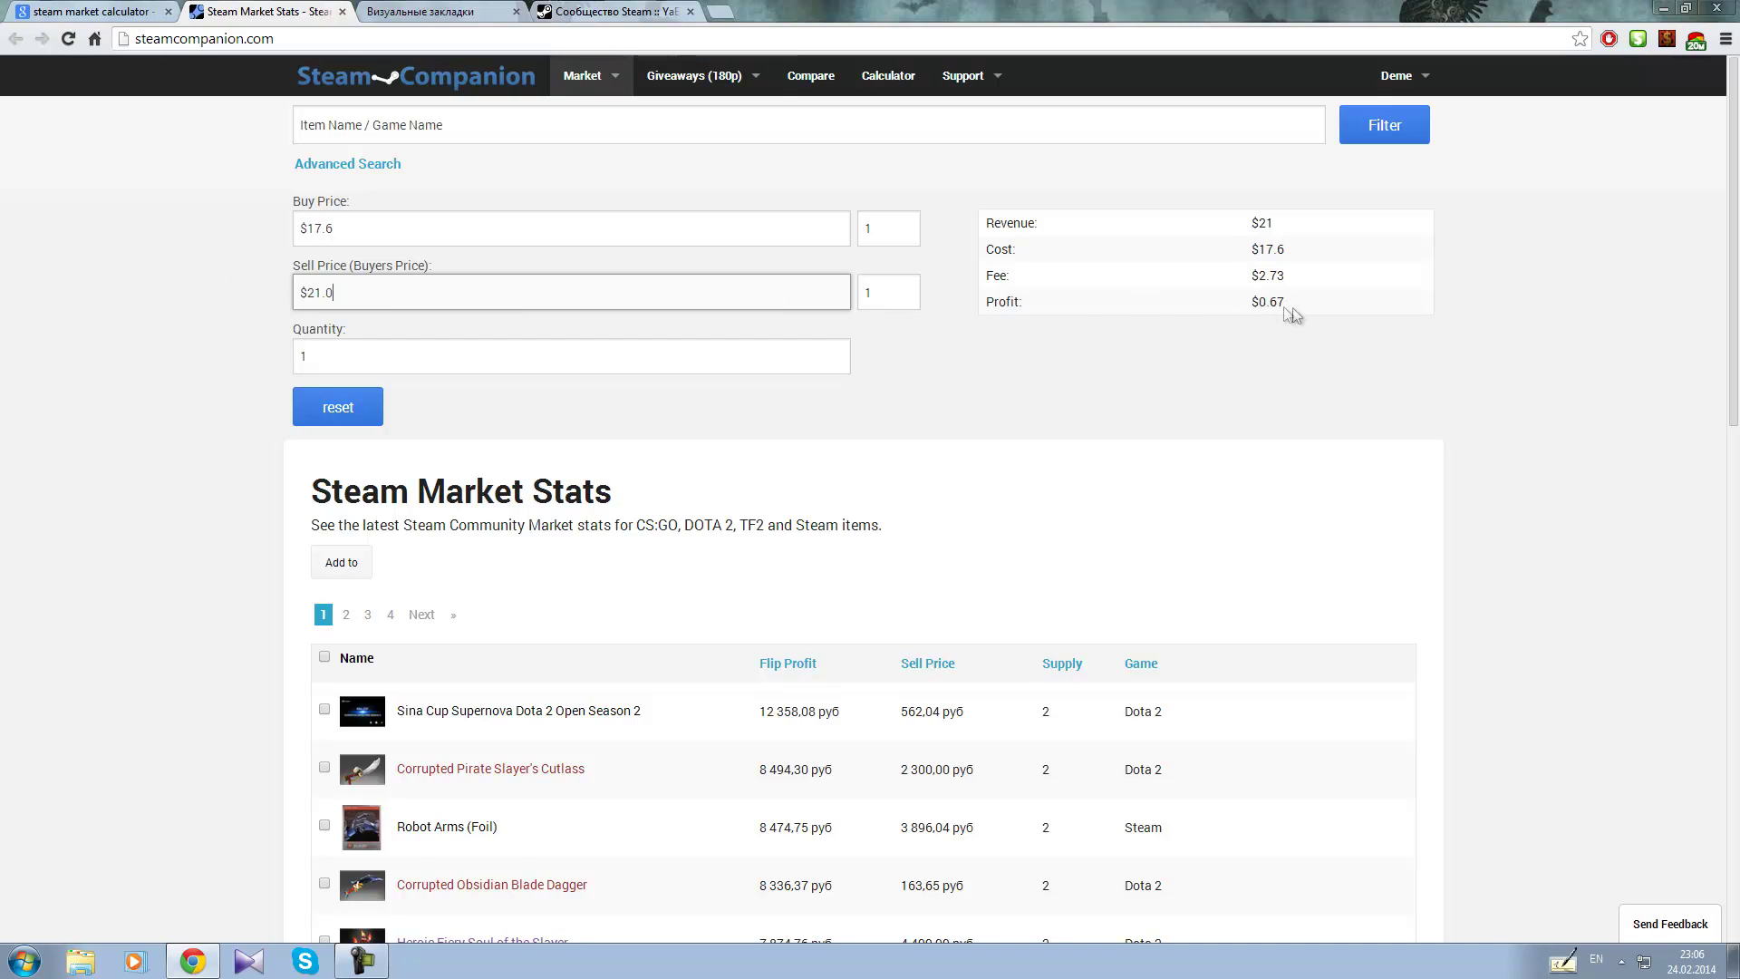
{"action": "left_click_drag", "start_coordinate": [1251, 302], "coordinate": [1280, 310]}
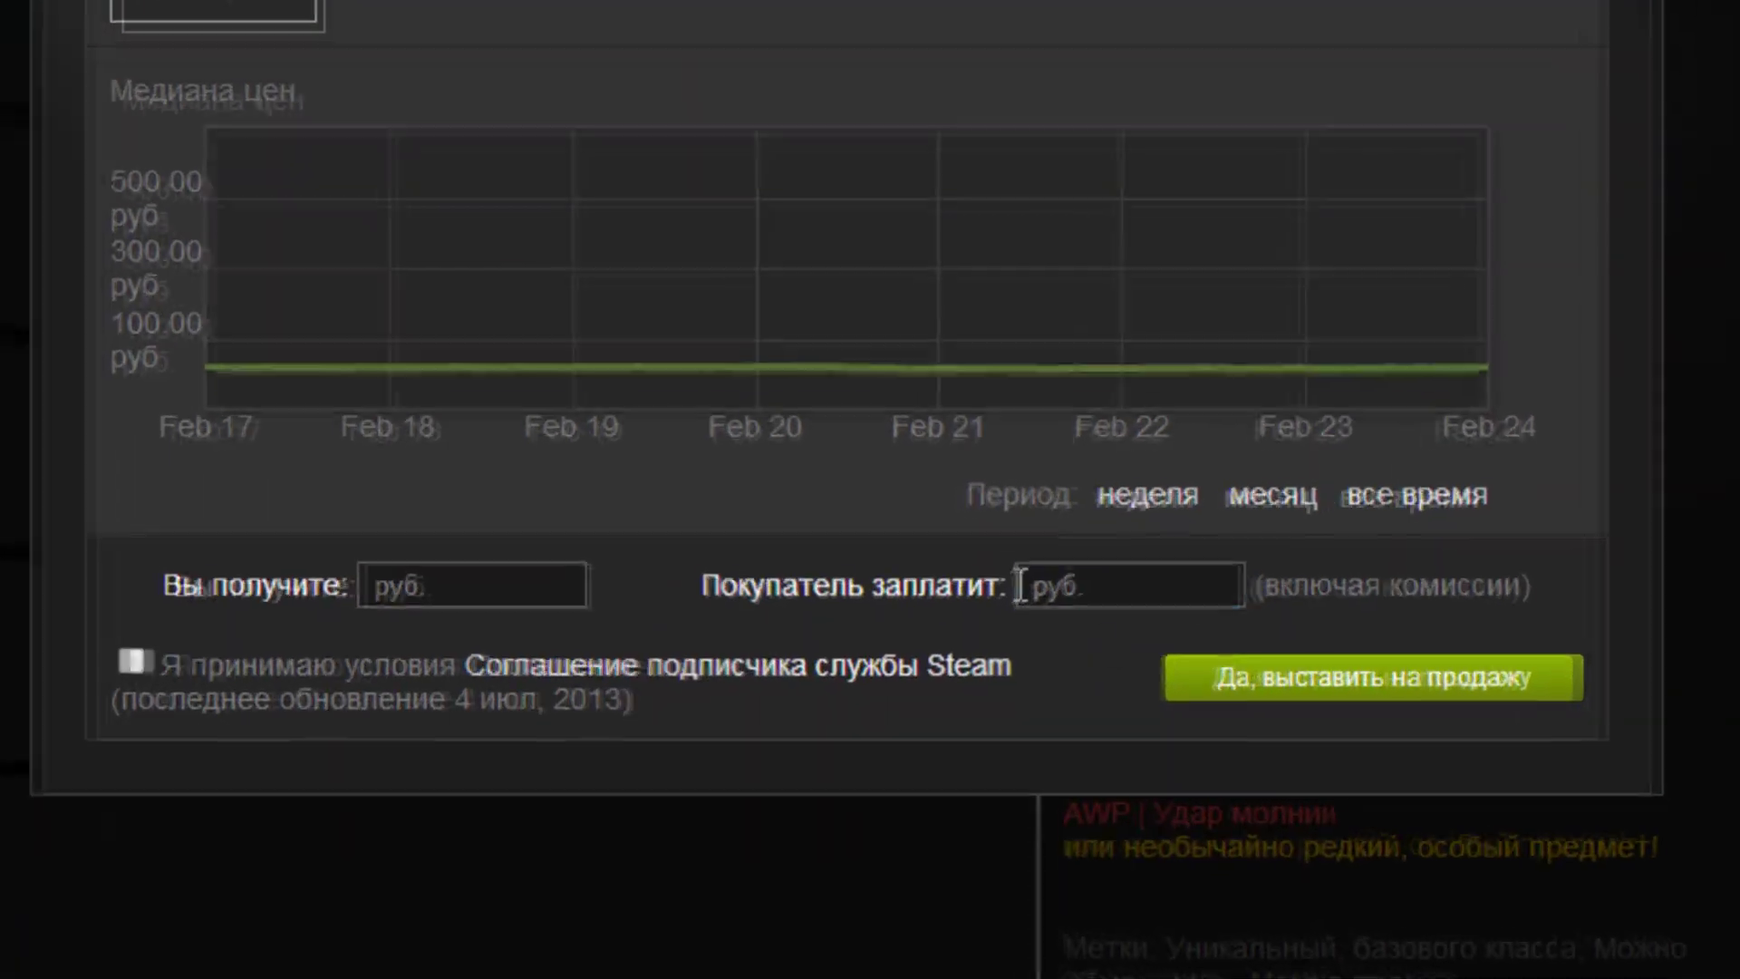
Step: List "Оружейный кейс CS:GO" with a buyer price of 20.28 руб., accepting the subscriber agreement and confirming the sale
{"action": "type", "text": "20.28"}
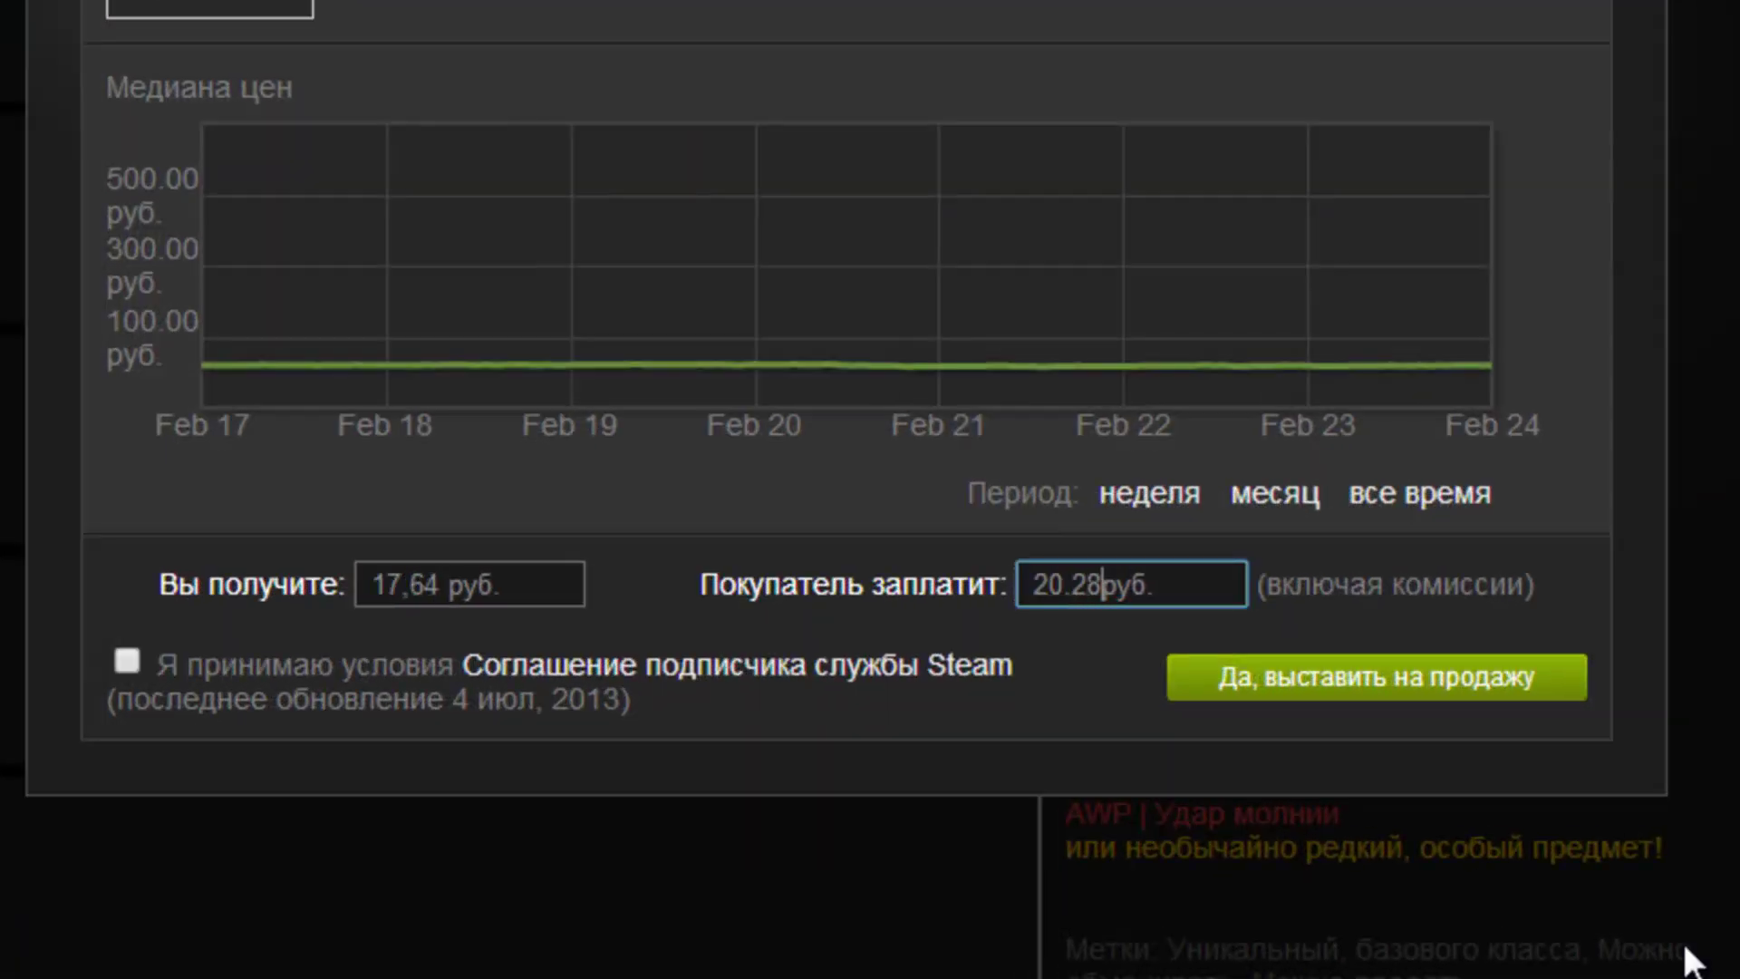
{"action": "double_click", "coordinate": [420, 587]}
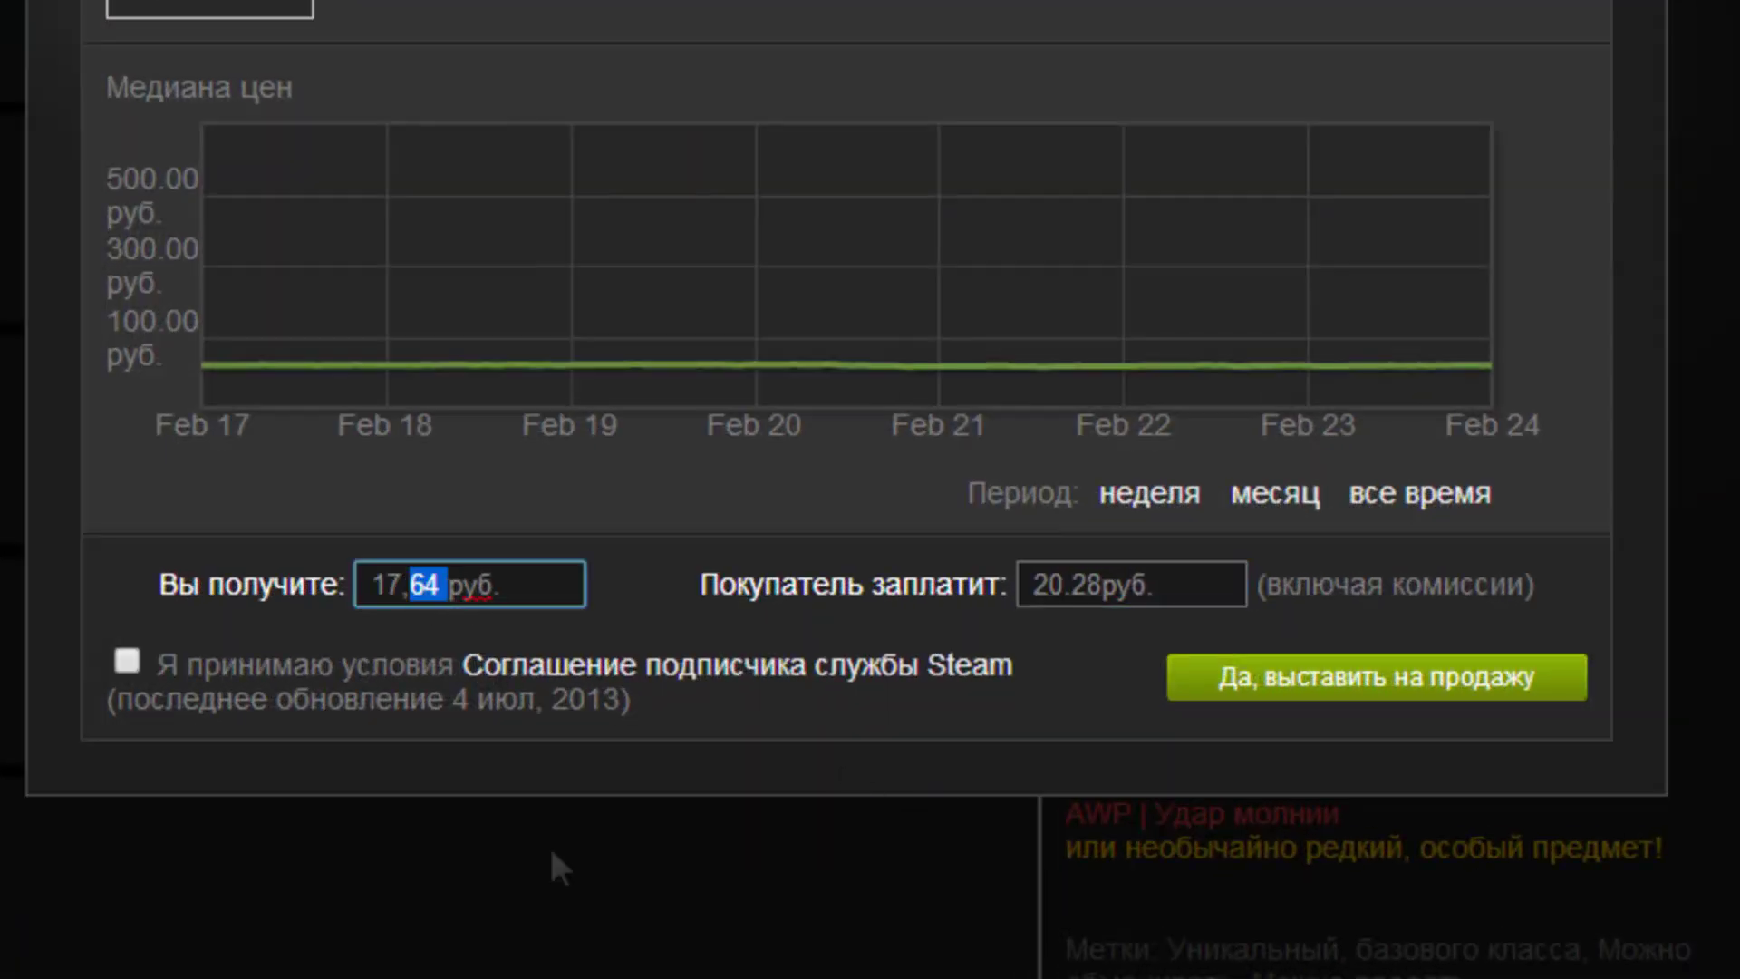
{"action": "left_click", "coordinate": [128, 665]}
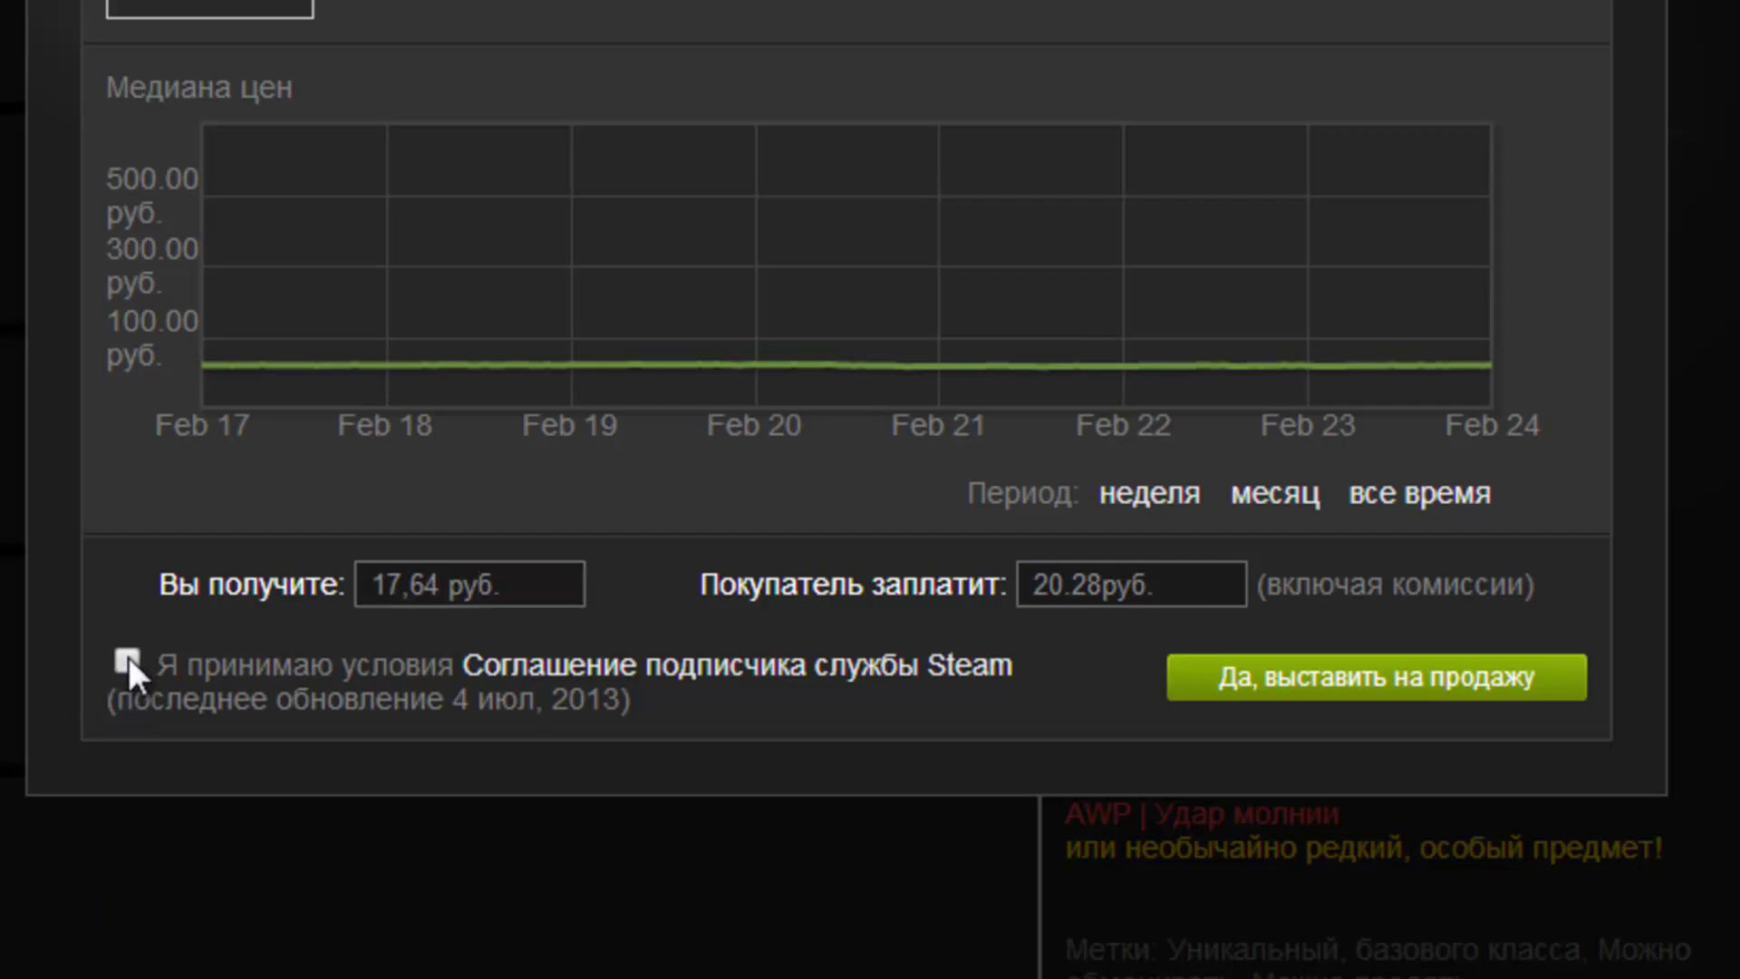
{"action": "left_click", "coordinate": [1374, 675]}
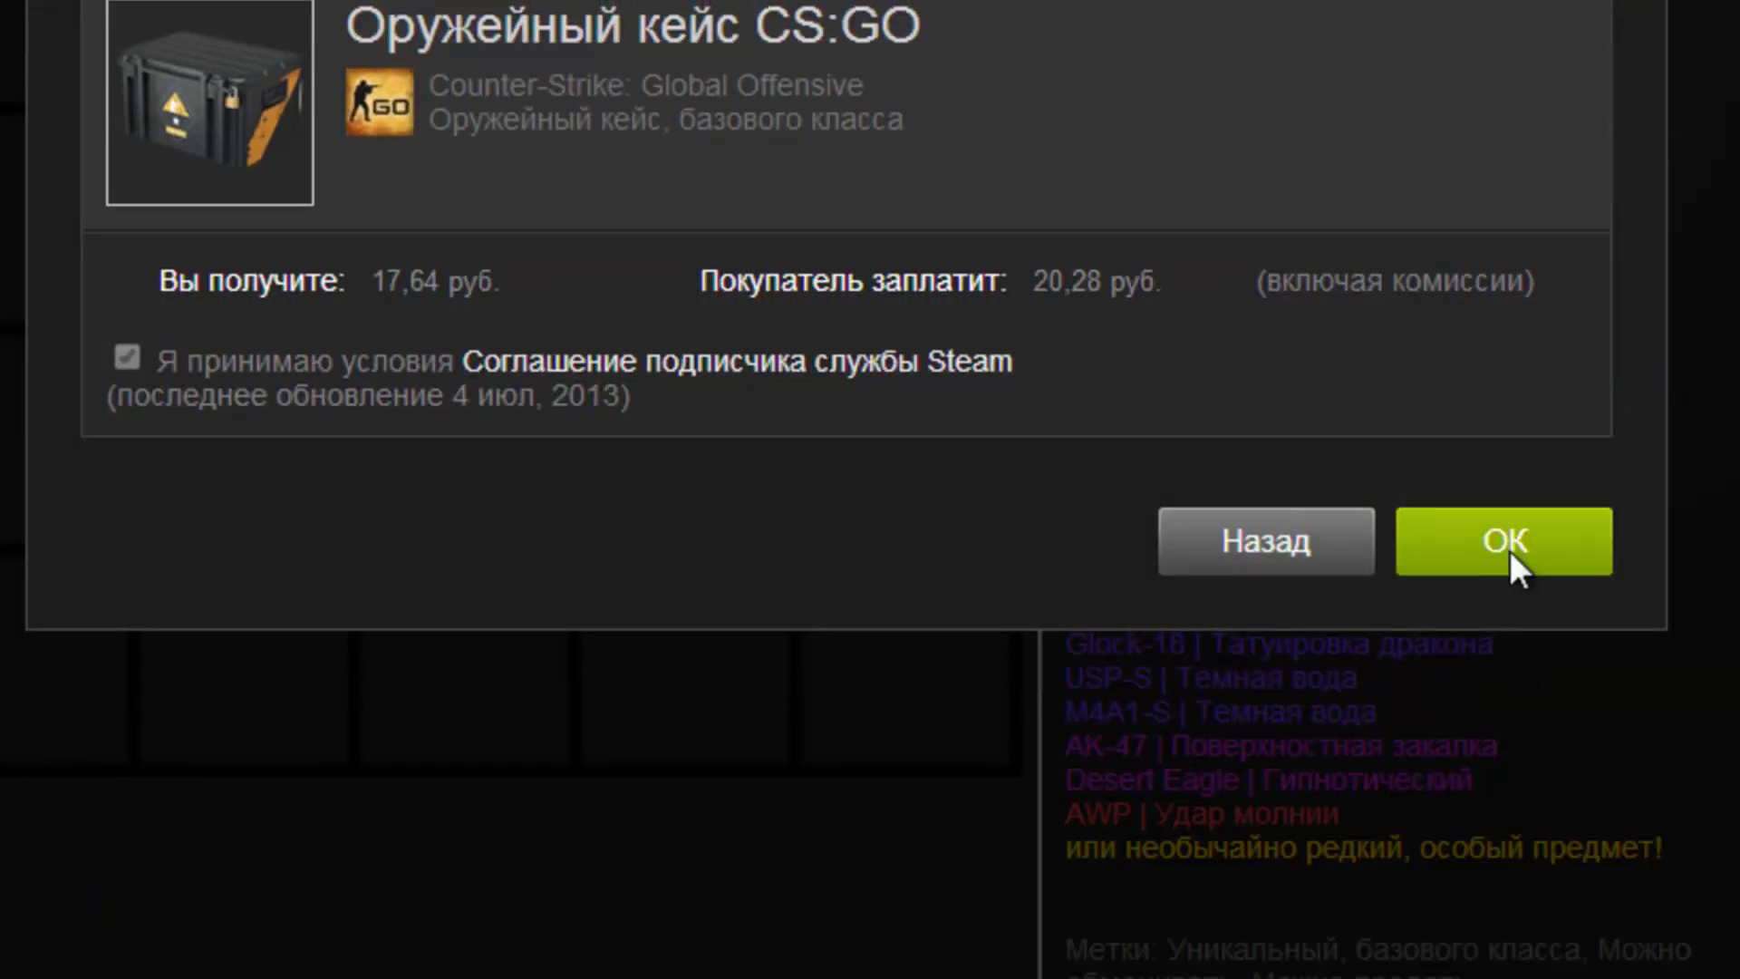
{"action": "left_click", "coordinate": [1508, 551]}
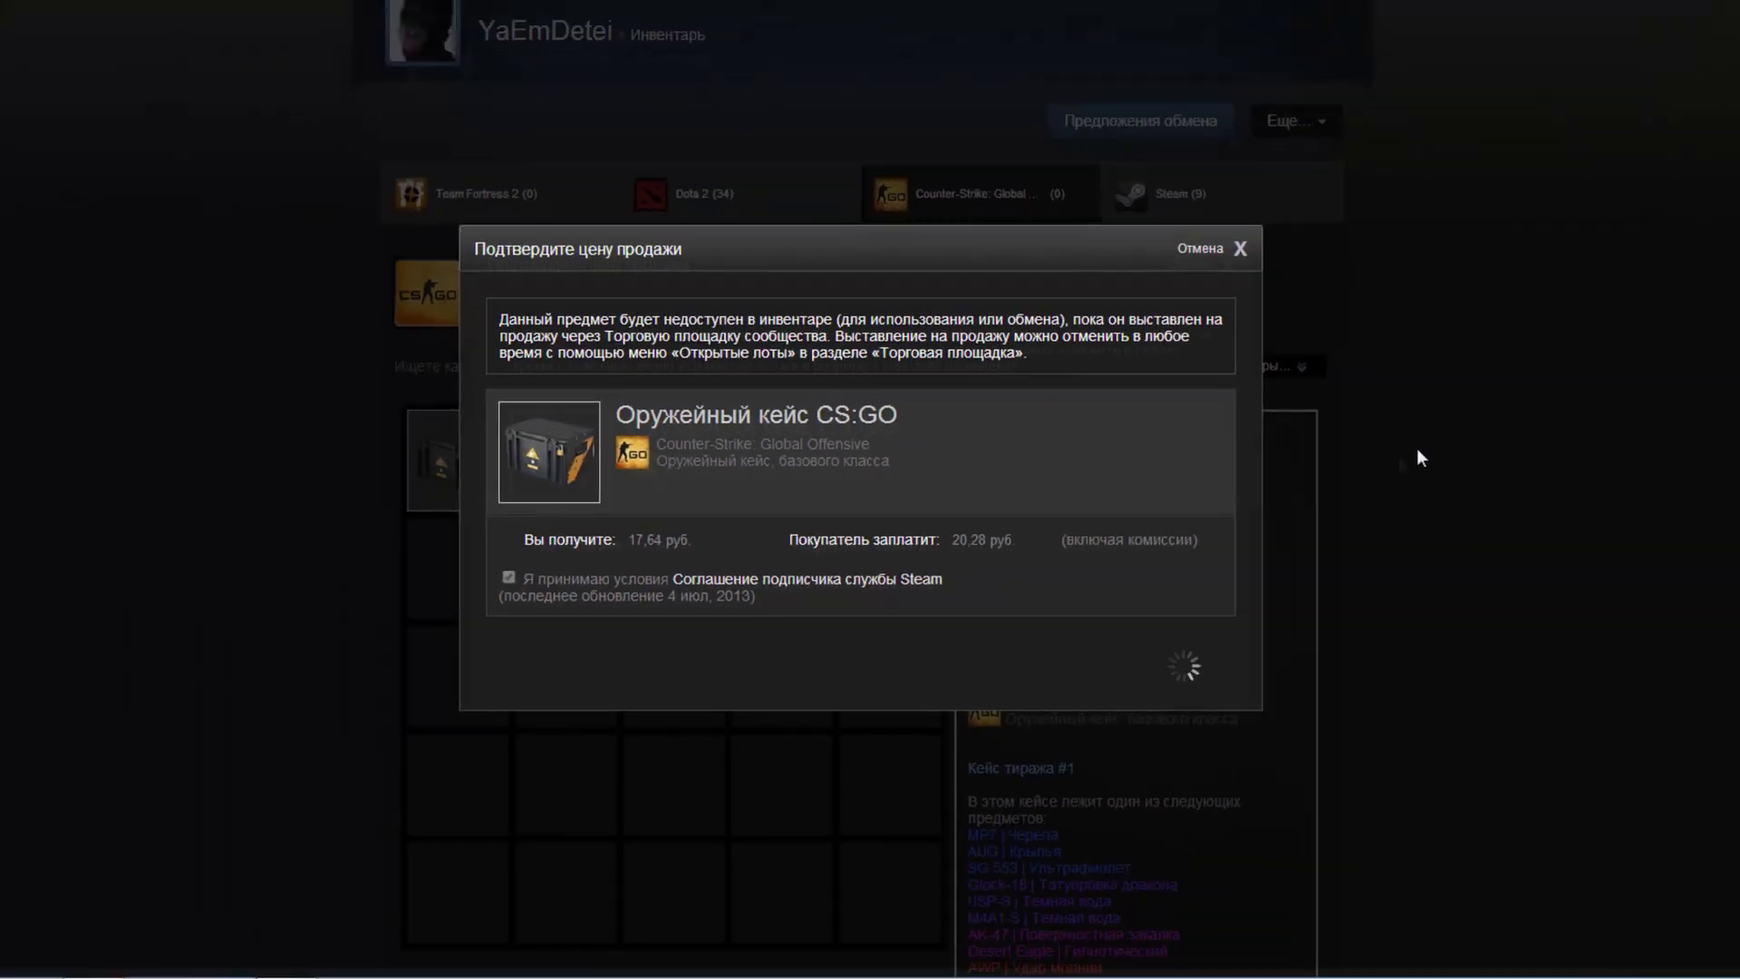
Step: Show the inventory's Steam items, start selling the Face Posing card and display its median prices for the past week
{"action": "scroll", "coordinate": [943, 466], "scroll_direction": "down", "scroll_amount": 3}
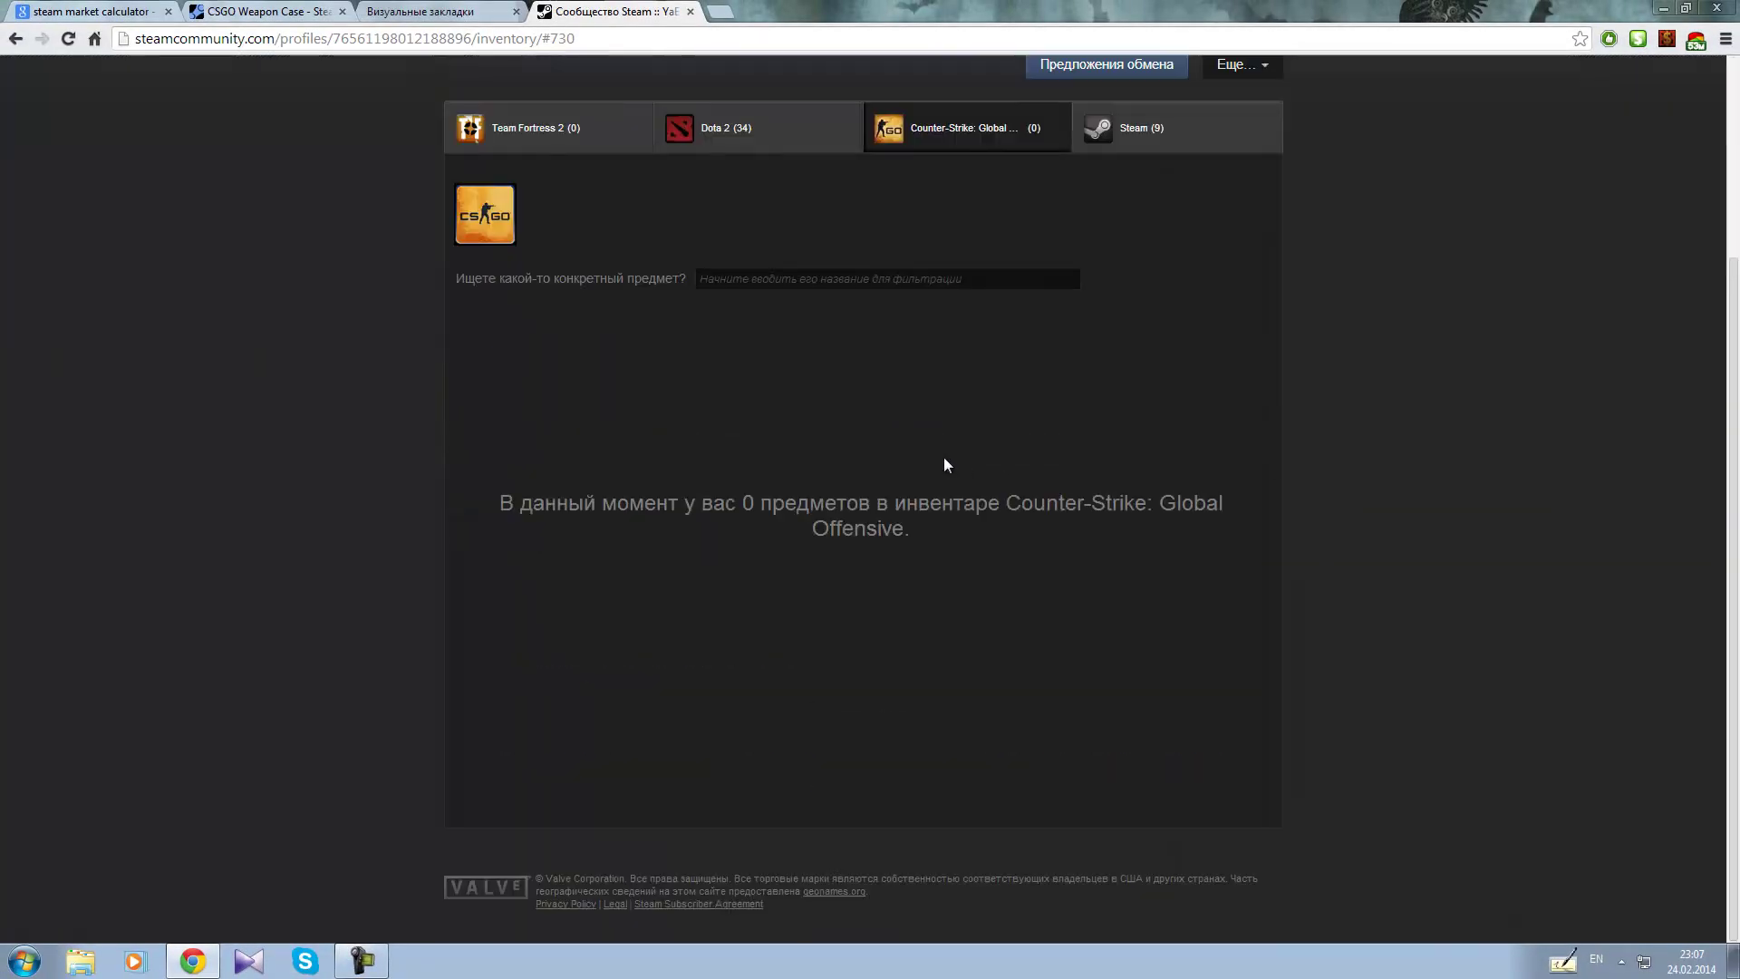
{"action": "scroll", "coordinate": [1119, 341], "scroll_direction": "up", "scroll_amount": 2}
{"action": "left_click", "coordinate": [1124, 328]}
{"action": "scroll", "coordinate": [726, 651], "scroll_direction": "down", "scroll_amount": 3}
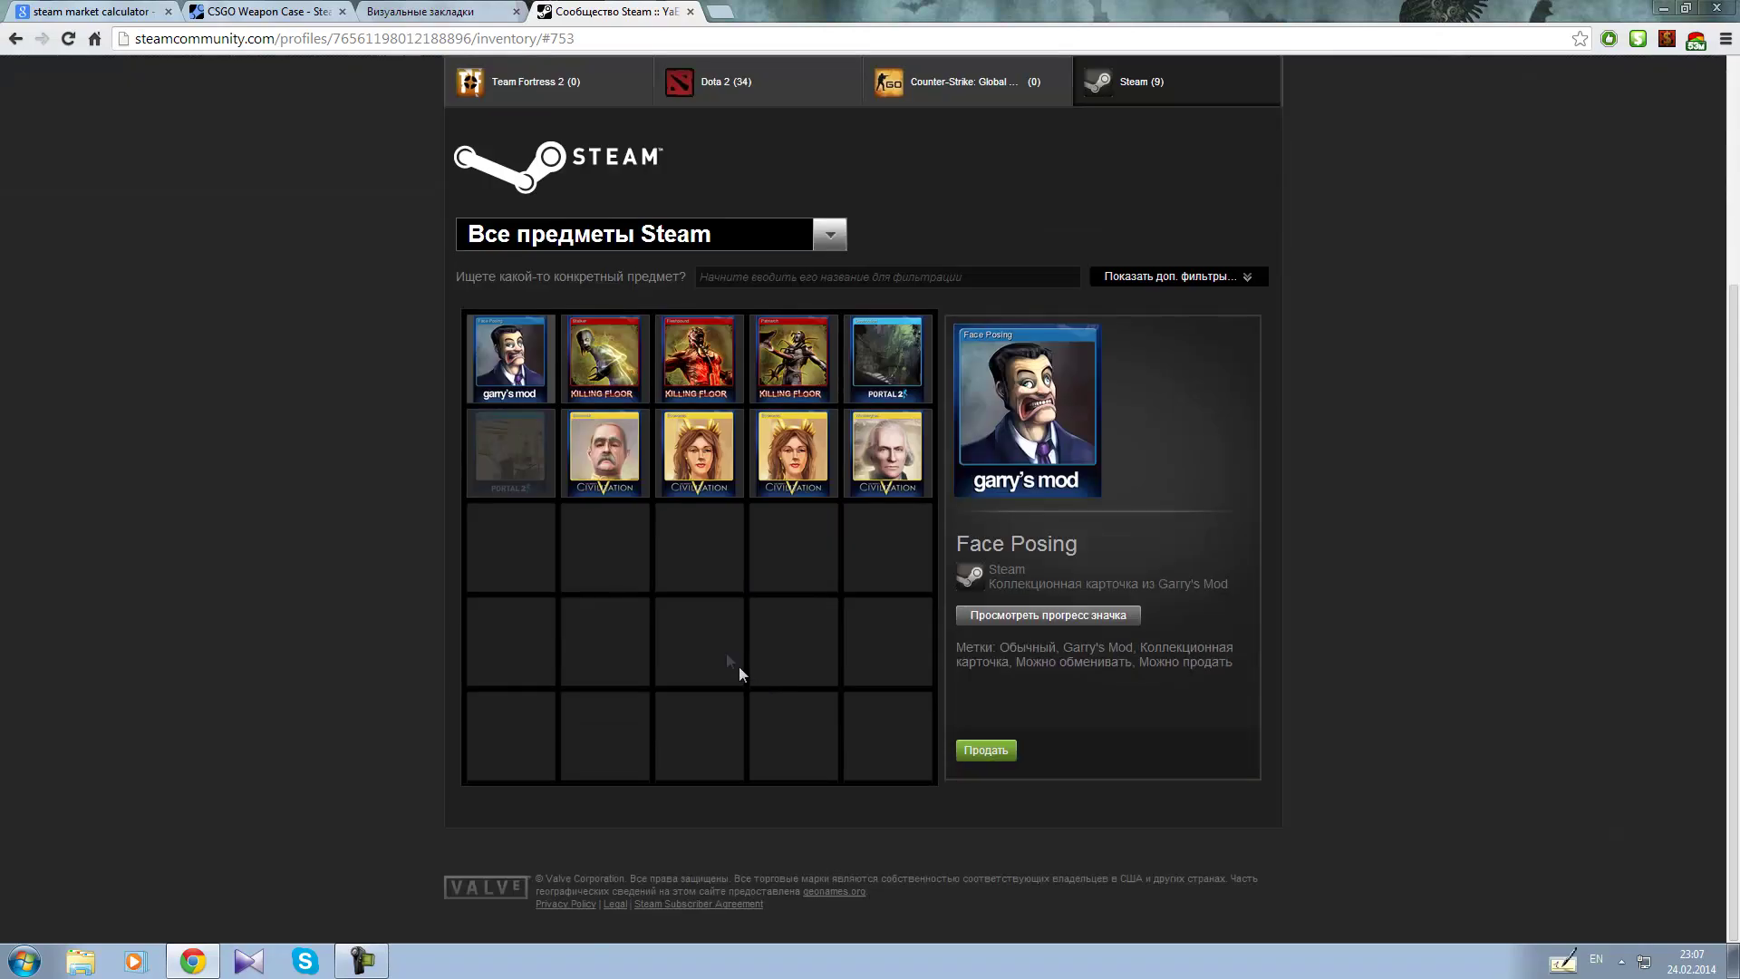
{"action": "left_click", "coordinate": [1004, 752]}
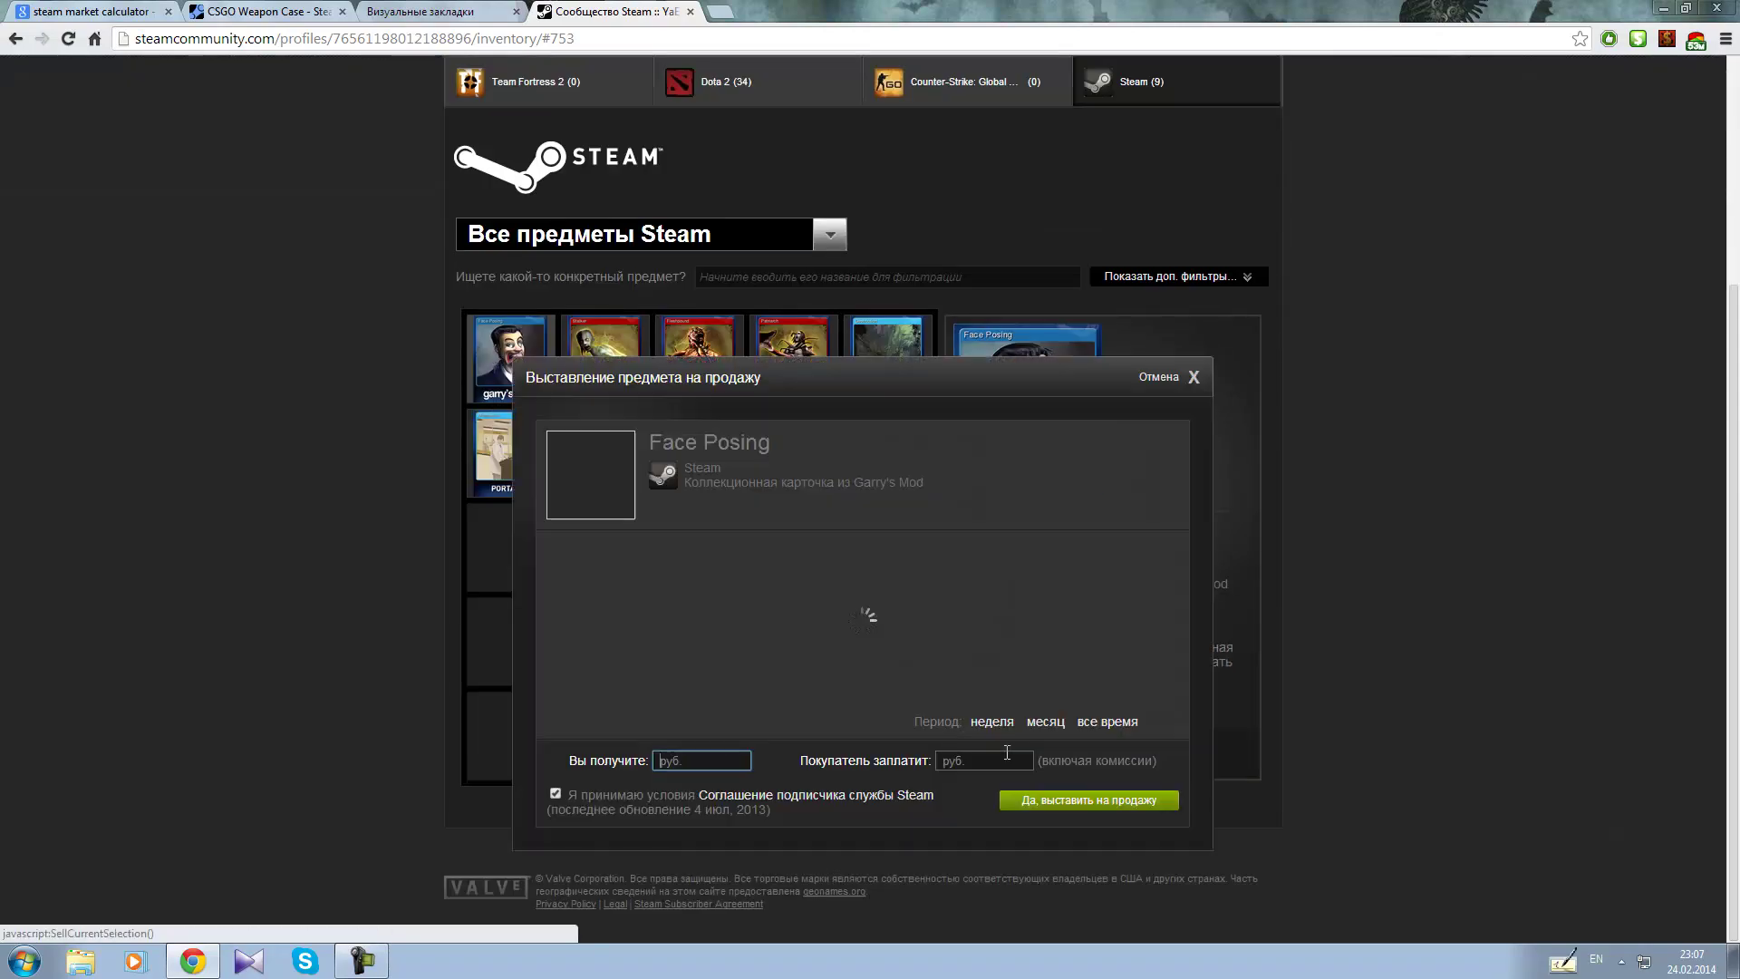
{"action": "mouse_move", "coordinate": [1006, 637]}
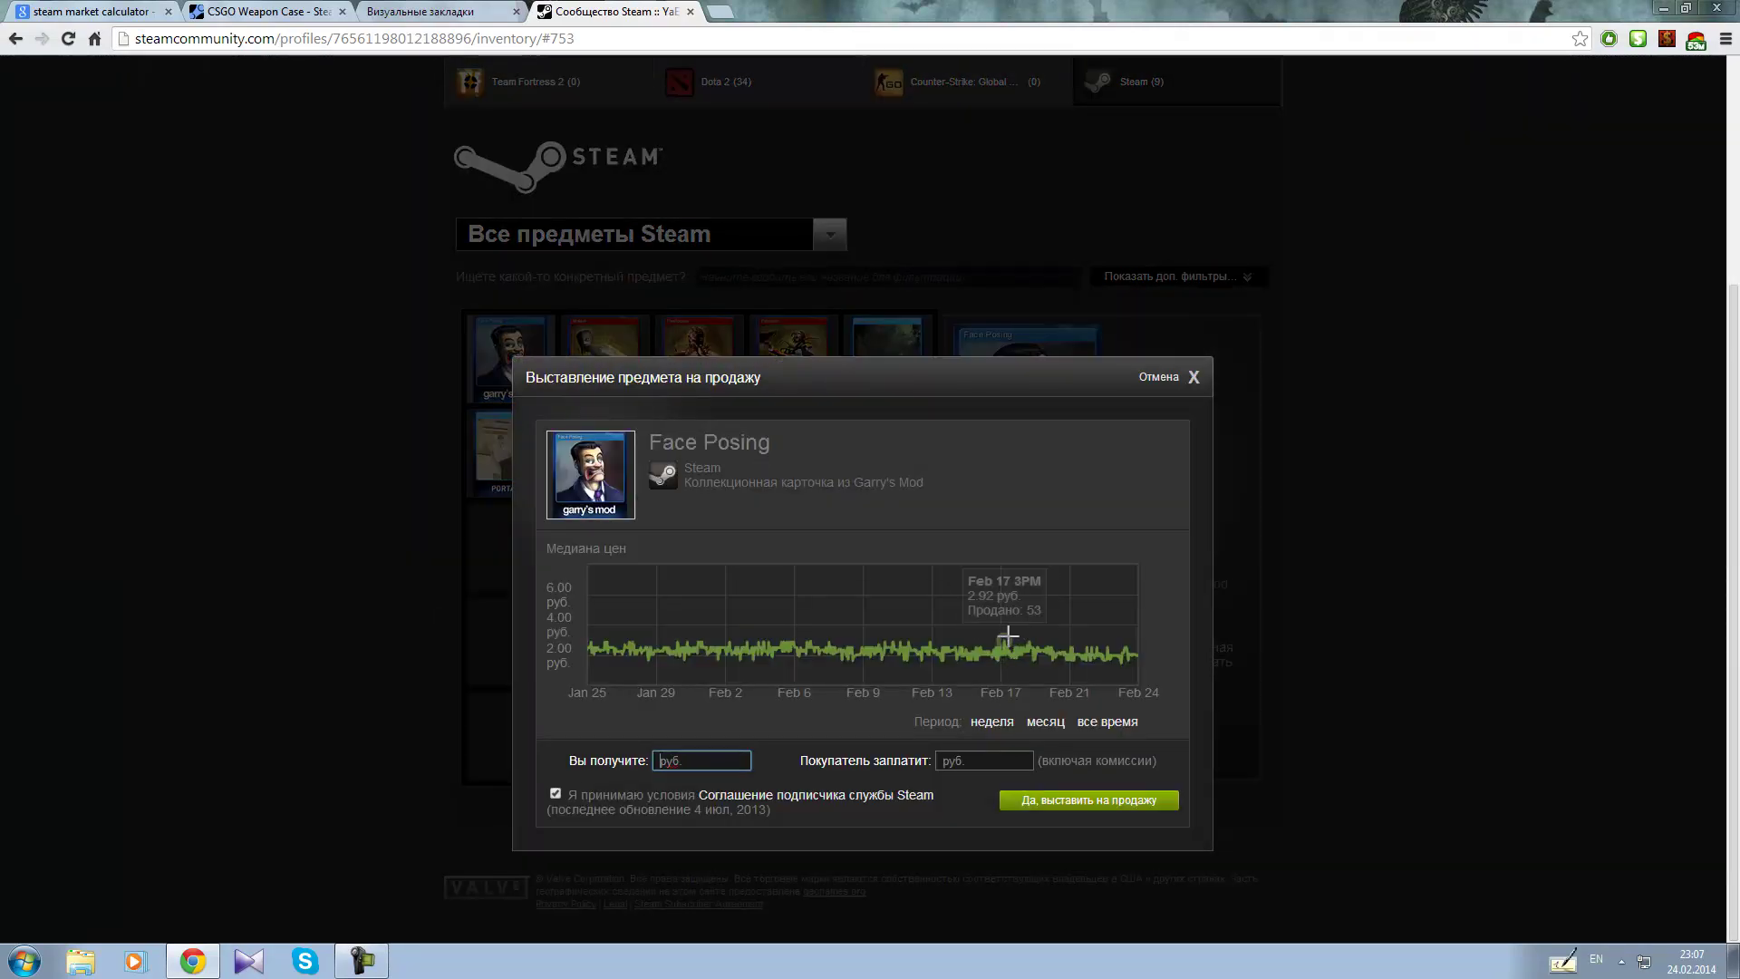
{"action": "left_click", "coordinate": [992, 721]}
Step: Set the Face Posing card's buyer price to 2.41 руб., check its Steam Trader Helper entry and confirm the listing
{"action": "left_click", "coordinate": [861, 770]}
{"action": "type", "text": "2.41"}
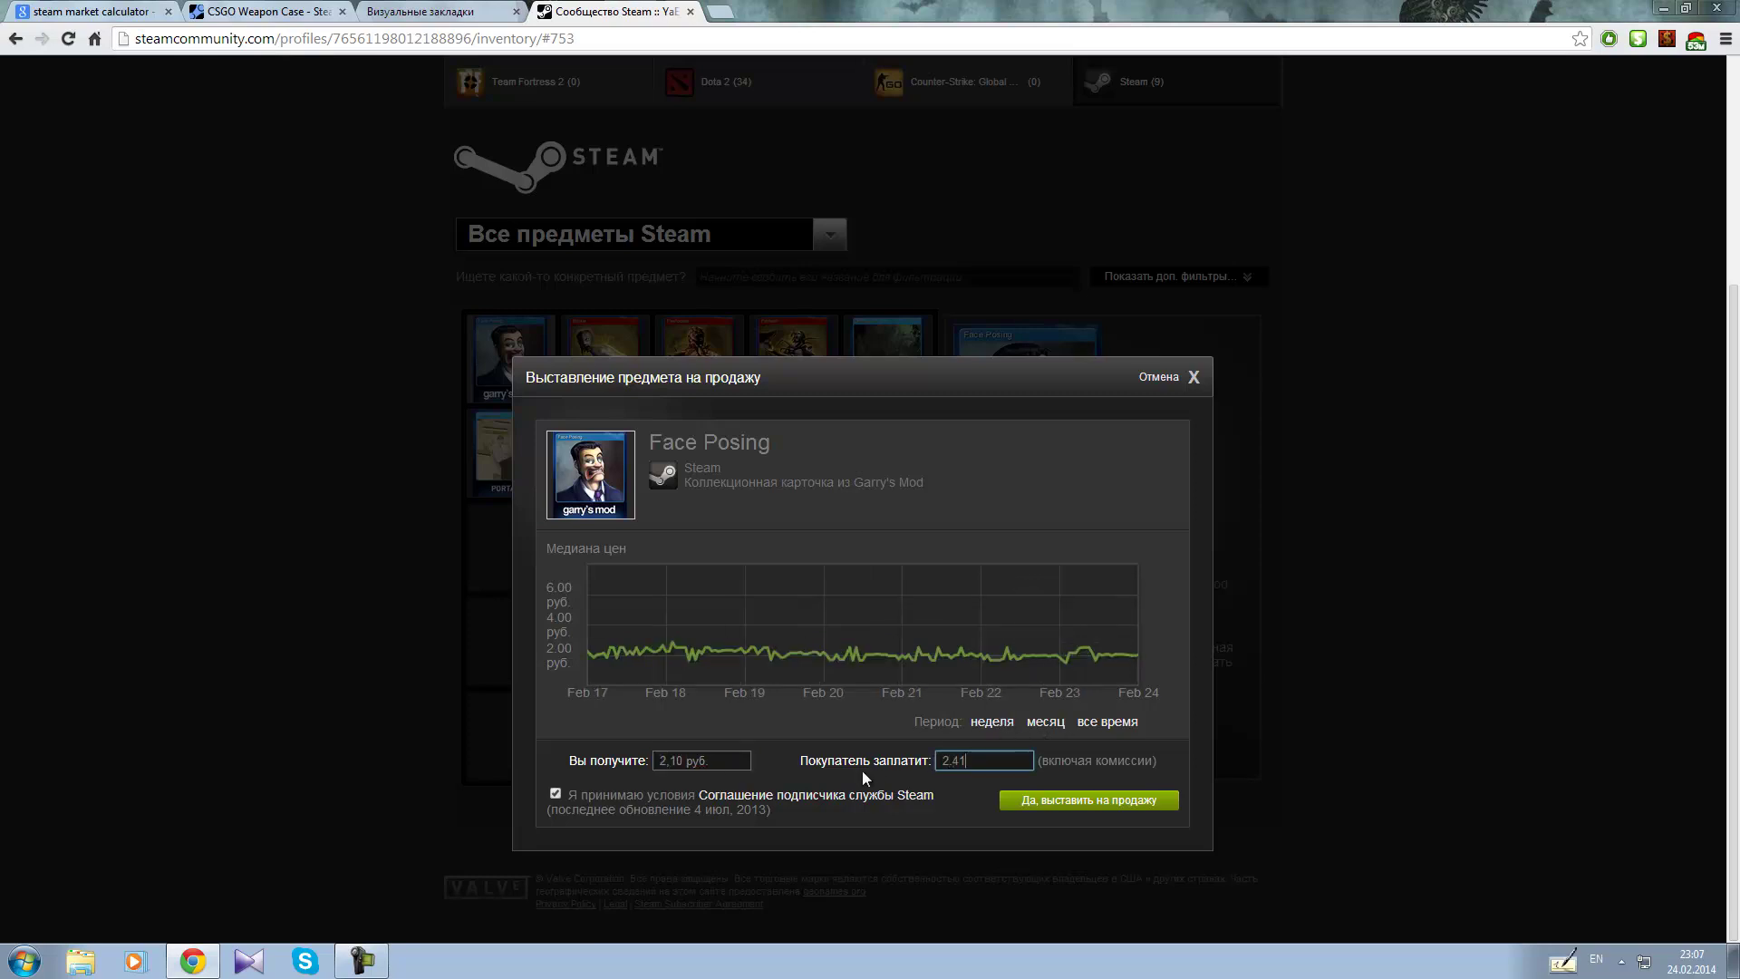
{"action": "left_click", "coordinate": [1123, 803]}
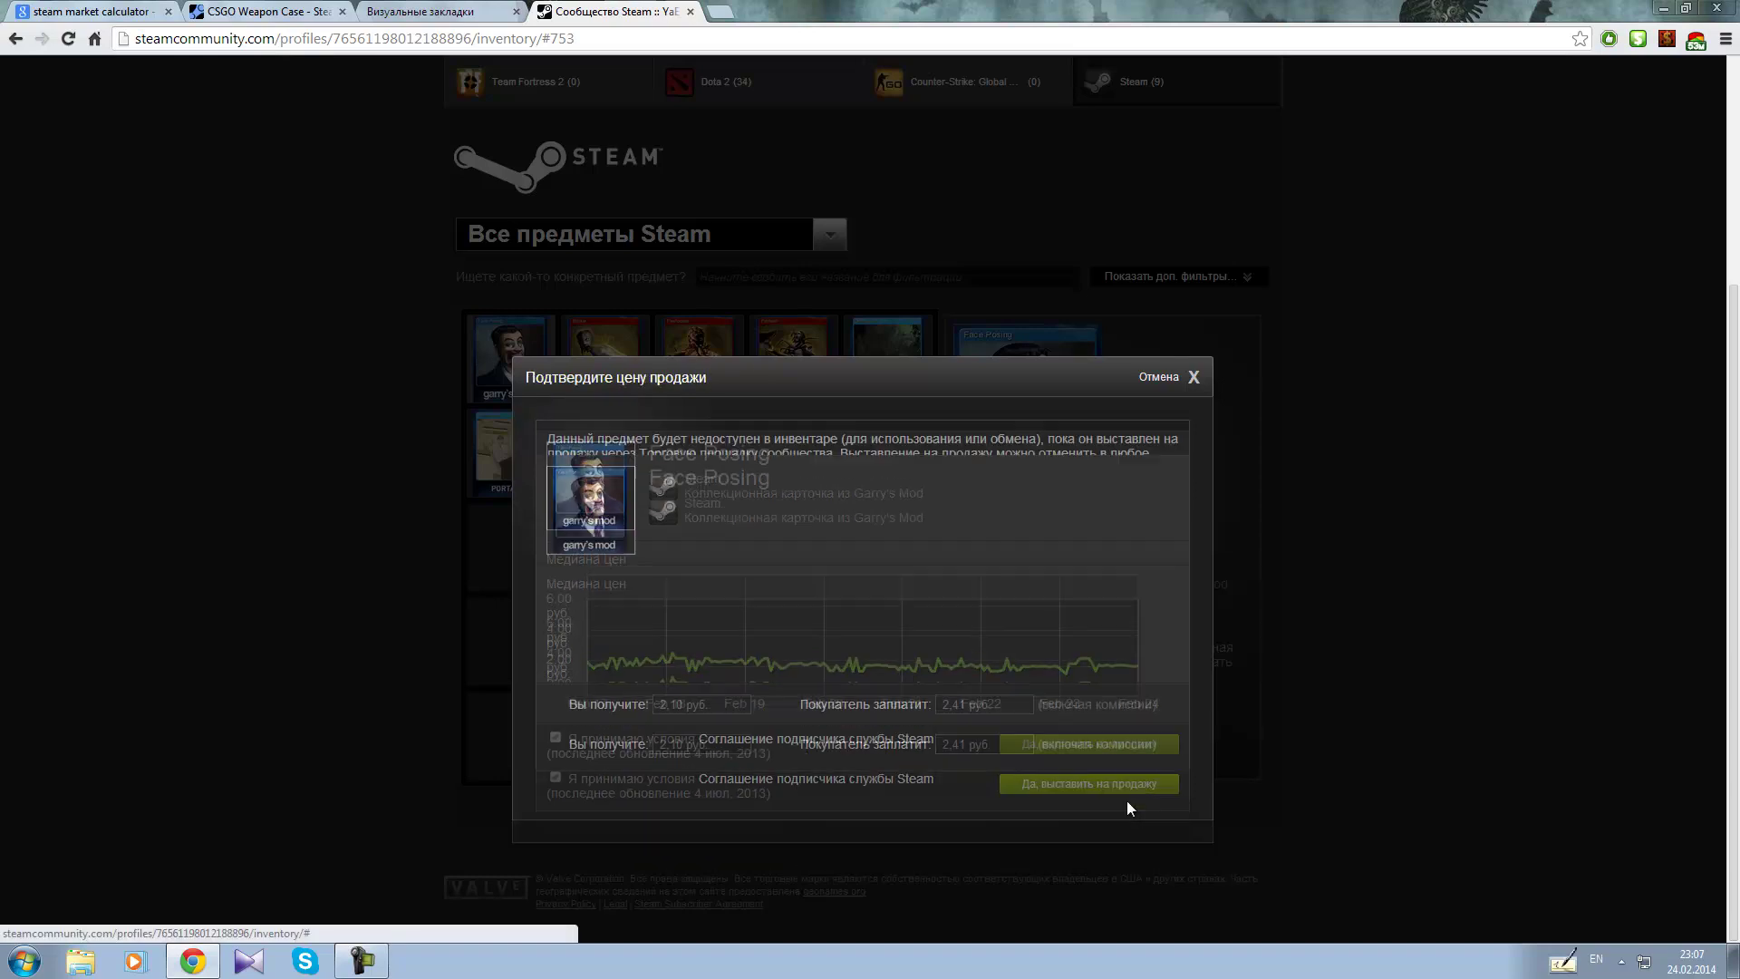
{"action": "left_click", "coordinate": [1637, 39]}
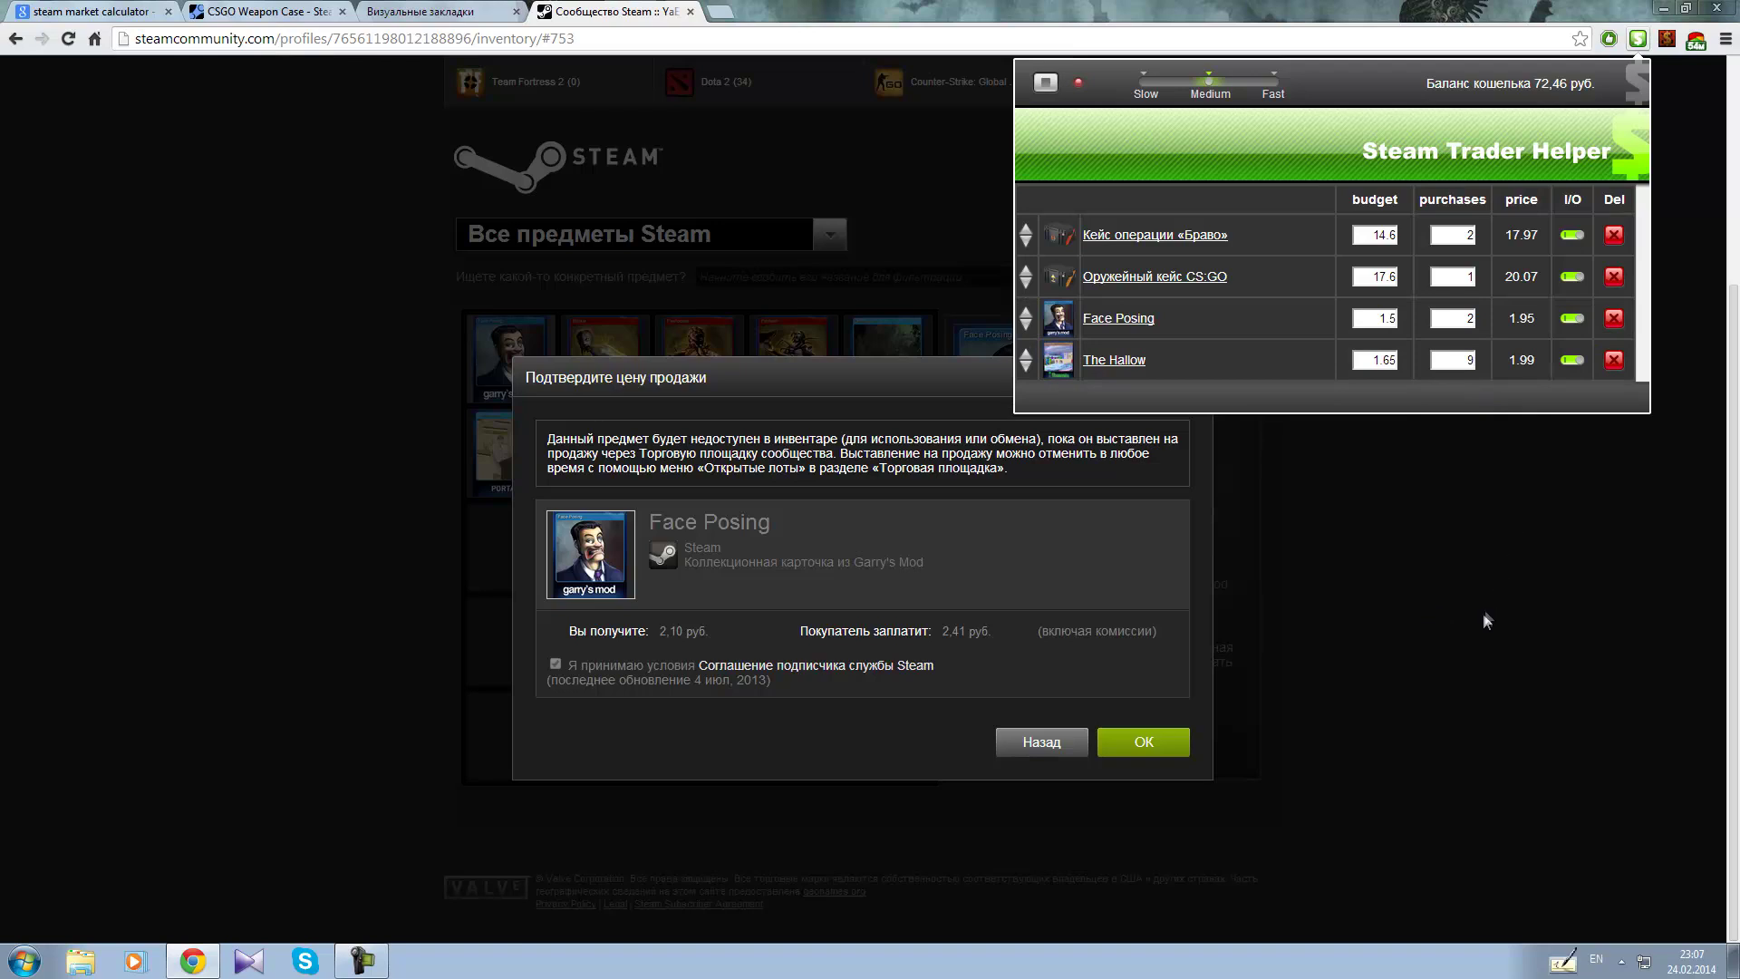
{"action": "left_click", "coordinate": [1439, 612]}
{"action": "left_click", "coordinate": [1144, 741]}
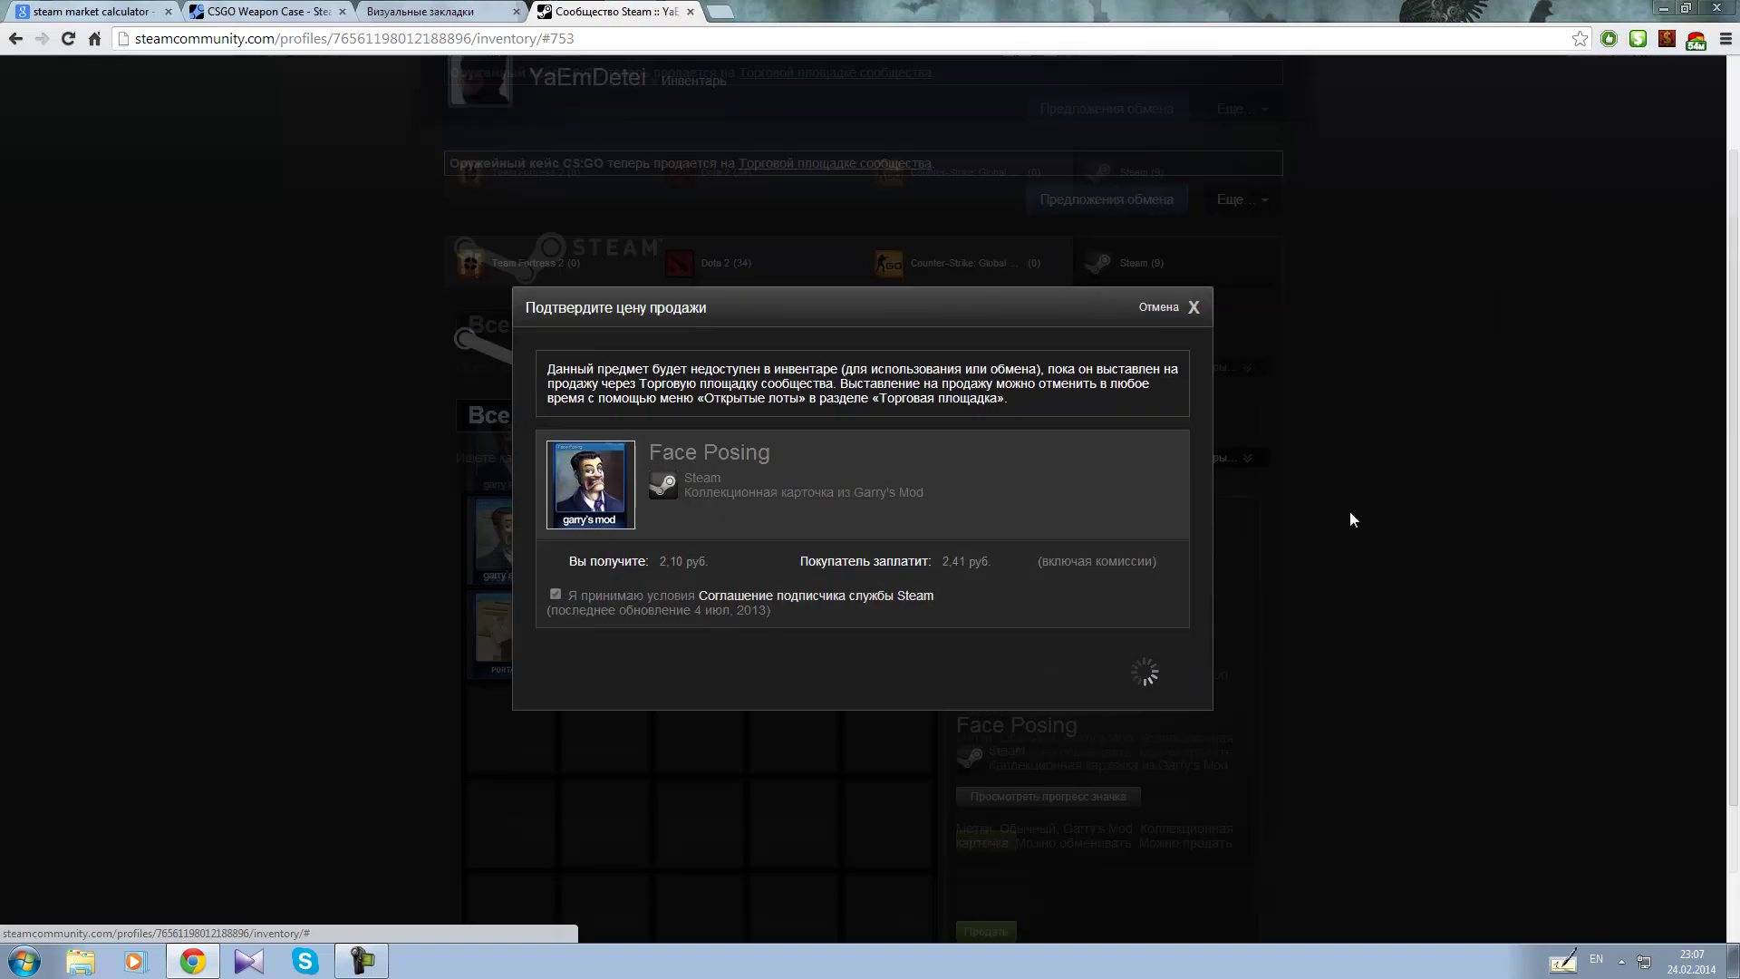
{"action": "scroll", "coordinate": [1216, 311], "scroll_direction": "down", "scroll_amount": 3}
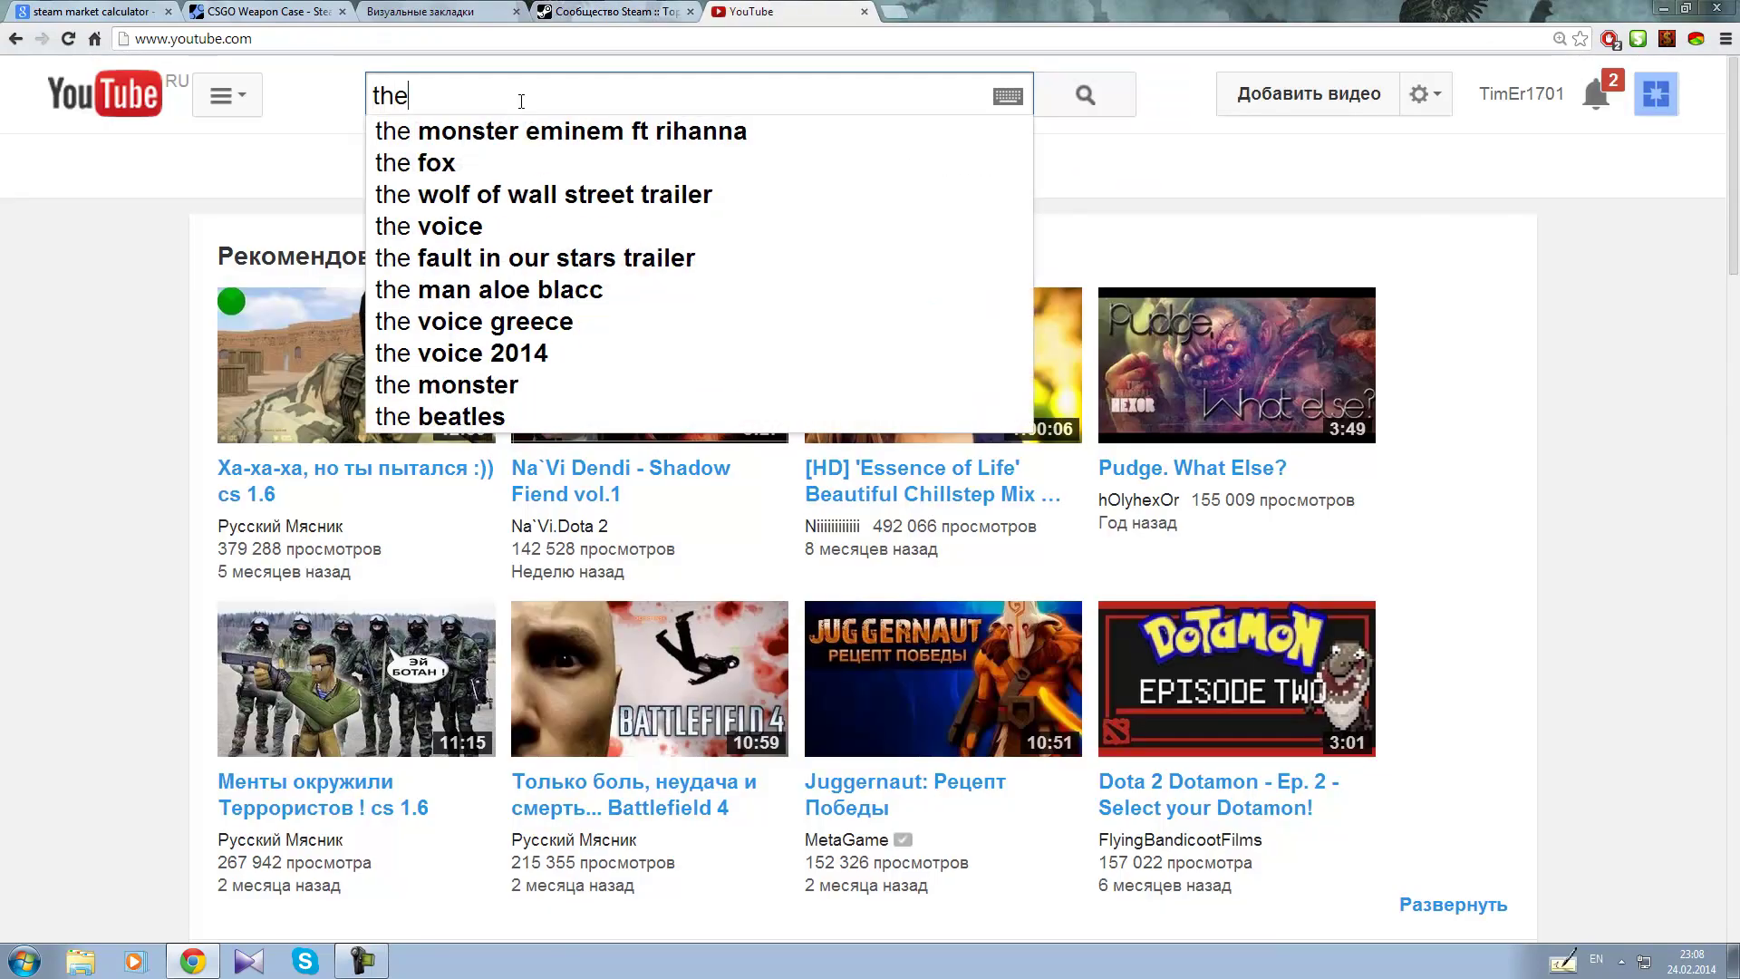
Step: Search YouTube for "theswagplayers"
{"action": "type", "text": "swag[;"}
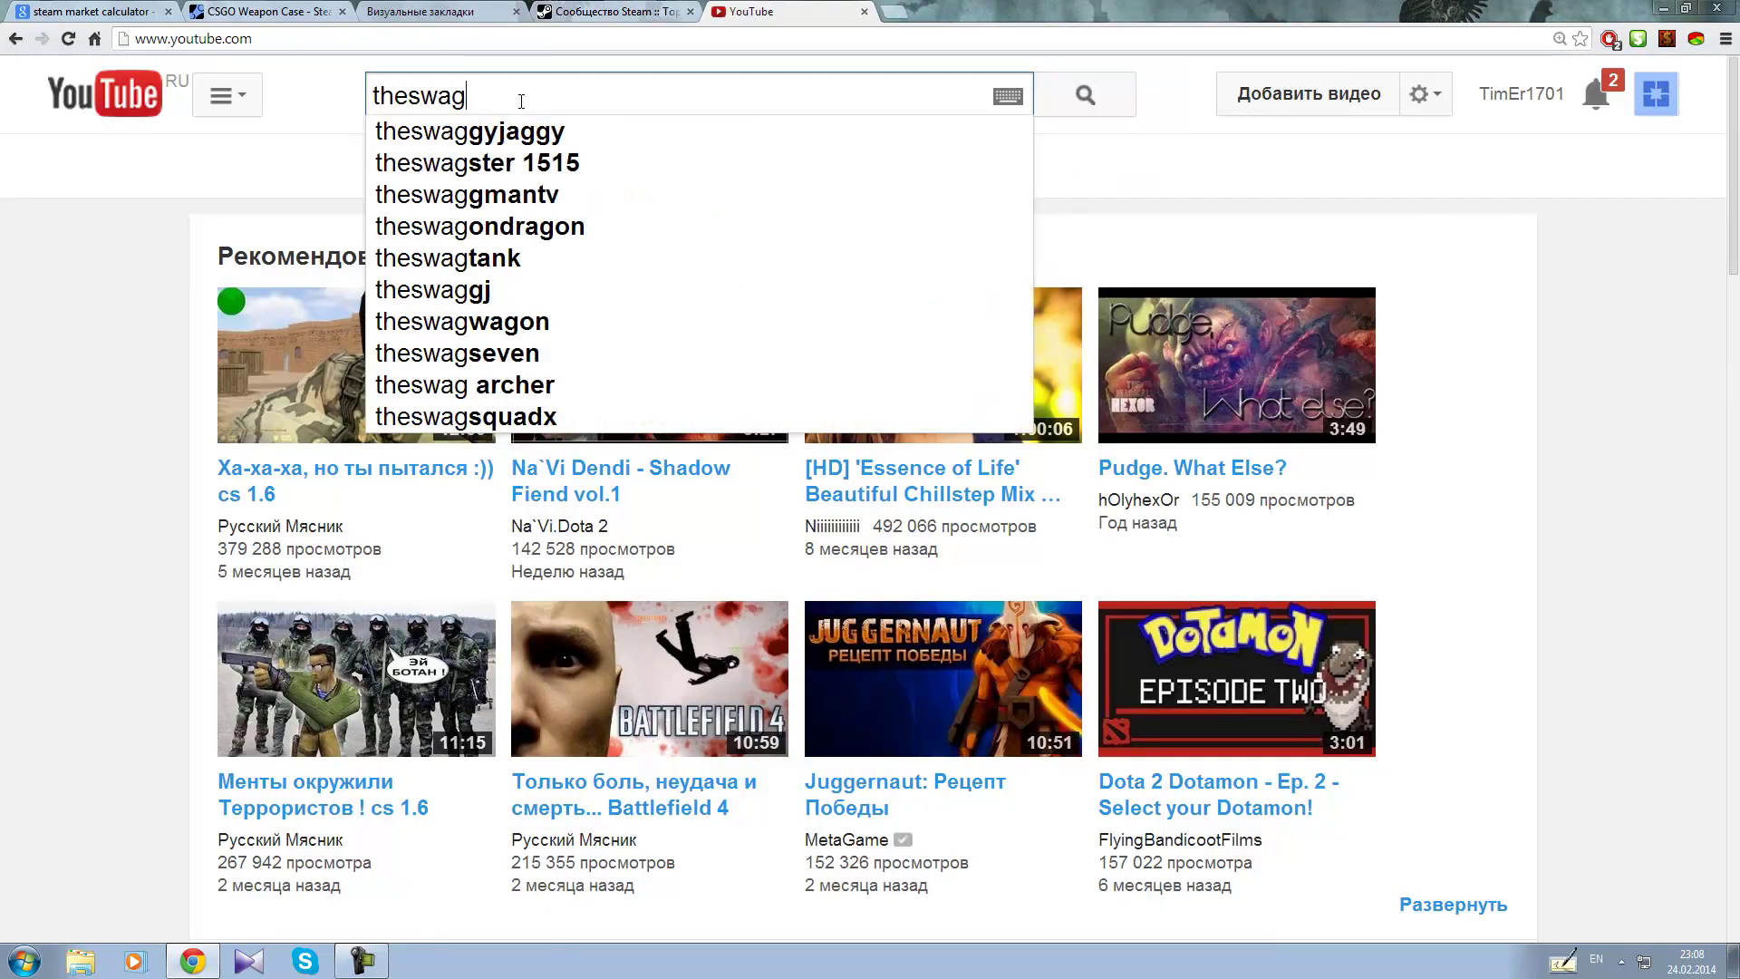
{"action": "key", "text": "BackSpace"}
{"action": "key", "text": "BackSpace"}
{"action": "type", "text": "players"}
{"action": "key", "text": "Return"}
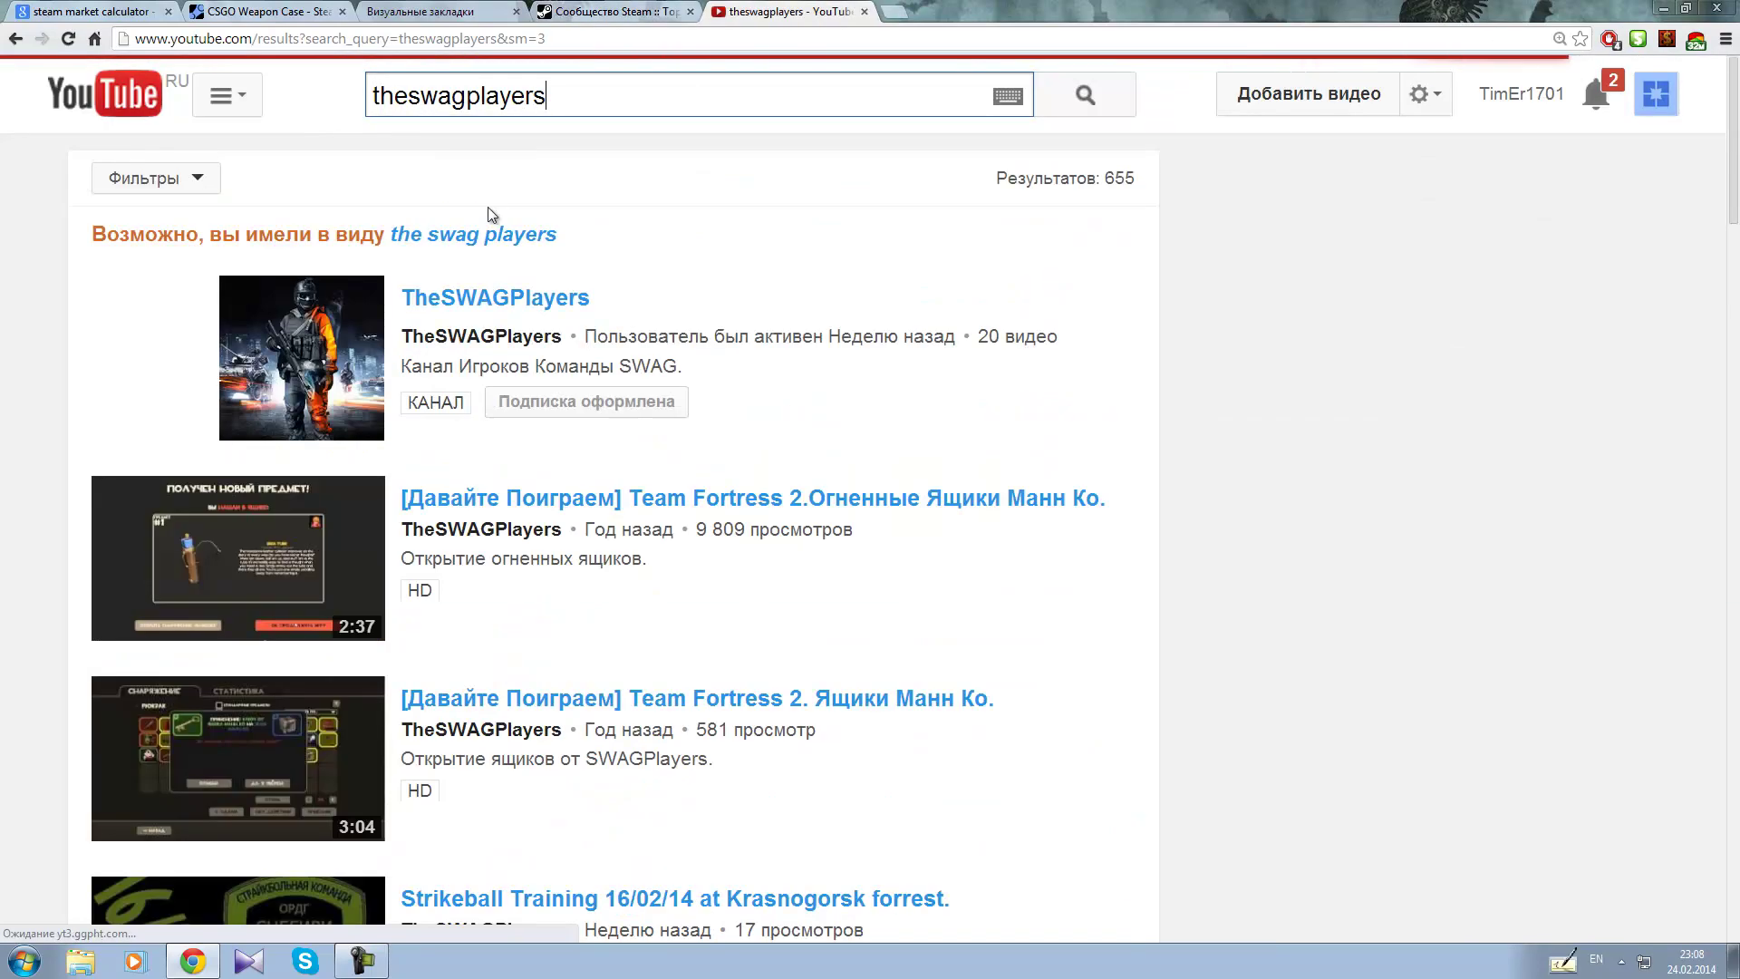
Step: Open the TheSWAGPlayers channel and look through its activity feed
{"action": "left_click", "coordinate": [492, 336]}
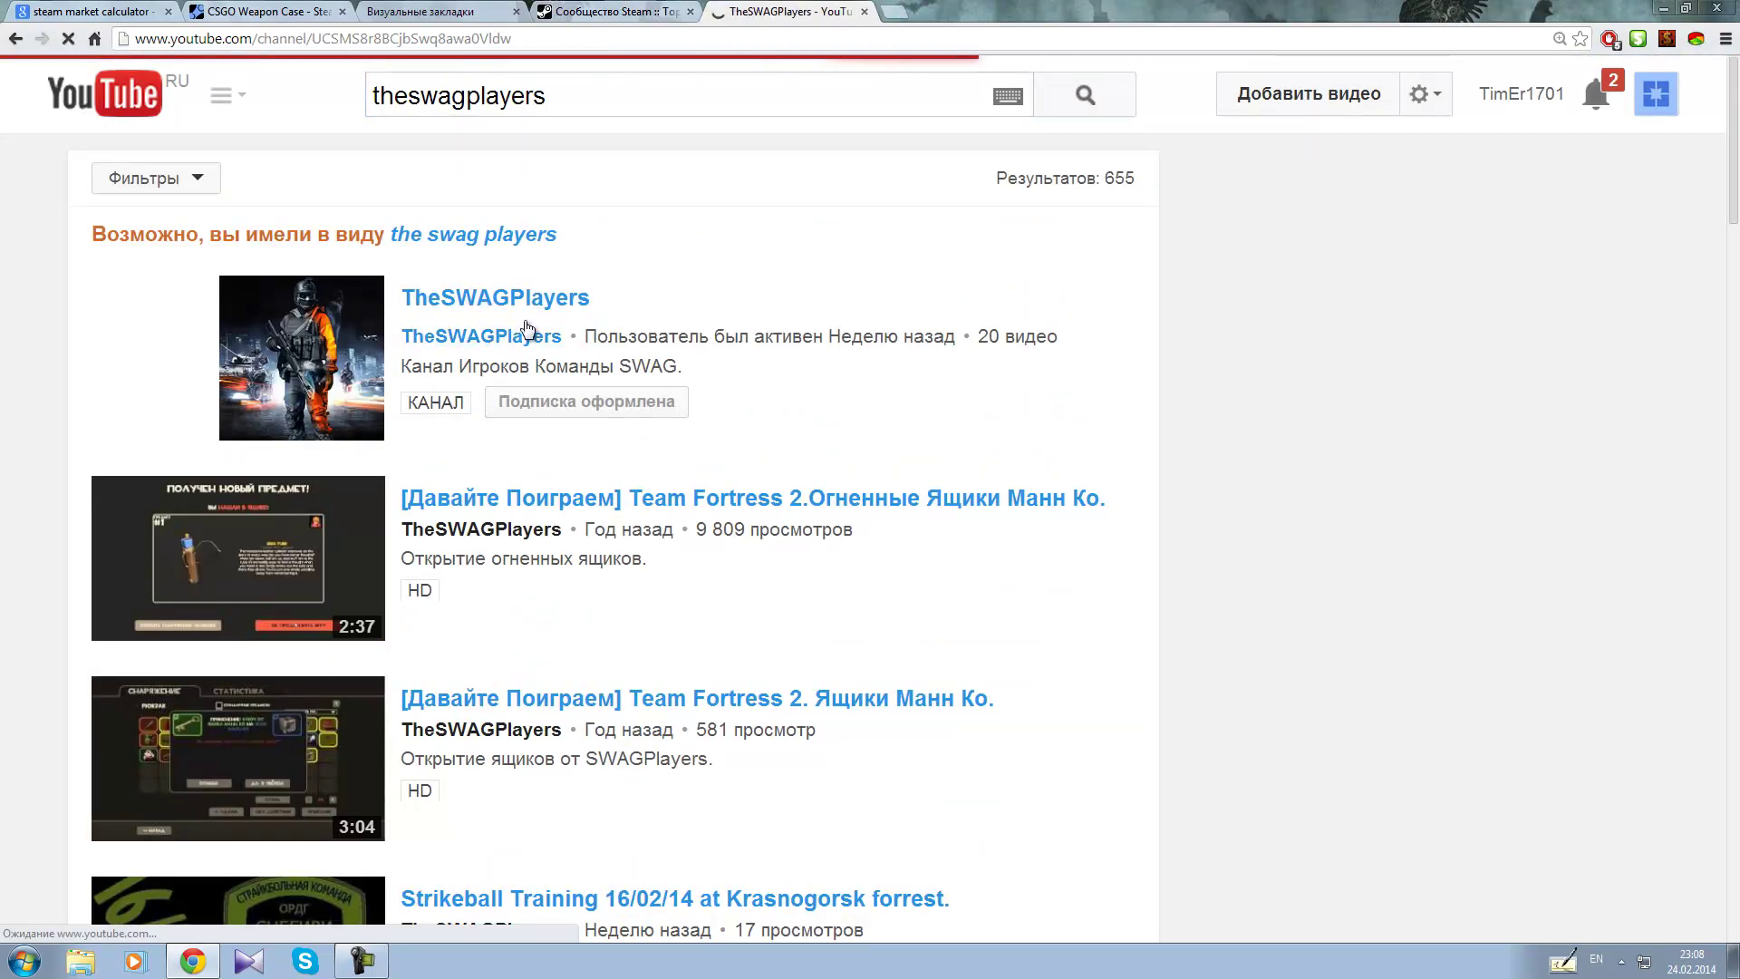
{"action": "scroll", "coordinate": [596, 319], "scroll_direction": "down", "scroll_amount": 3}
{"action": "scroll", "coordinate": [595, 324], "scroll_direction": "down", "scroll_amount": 8}
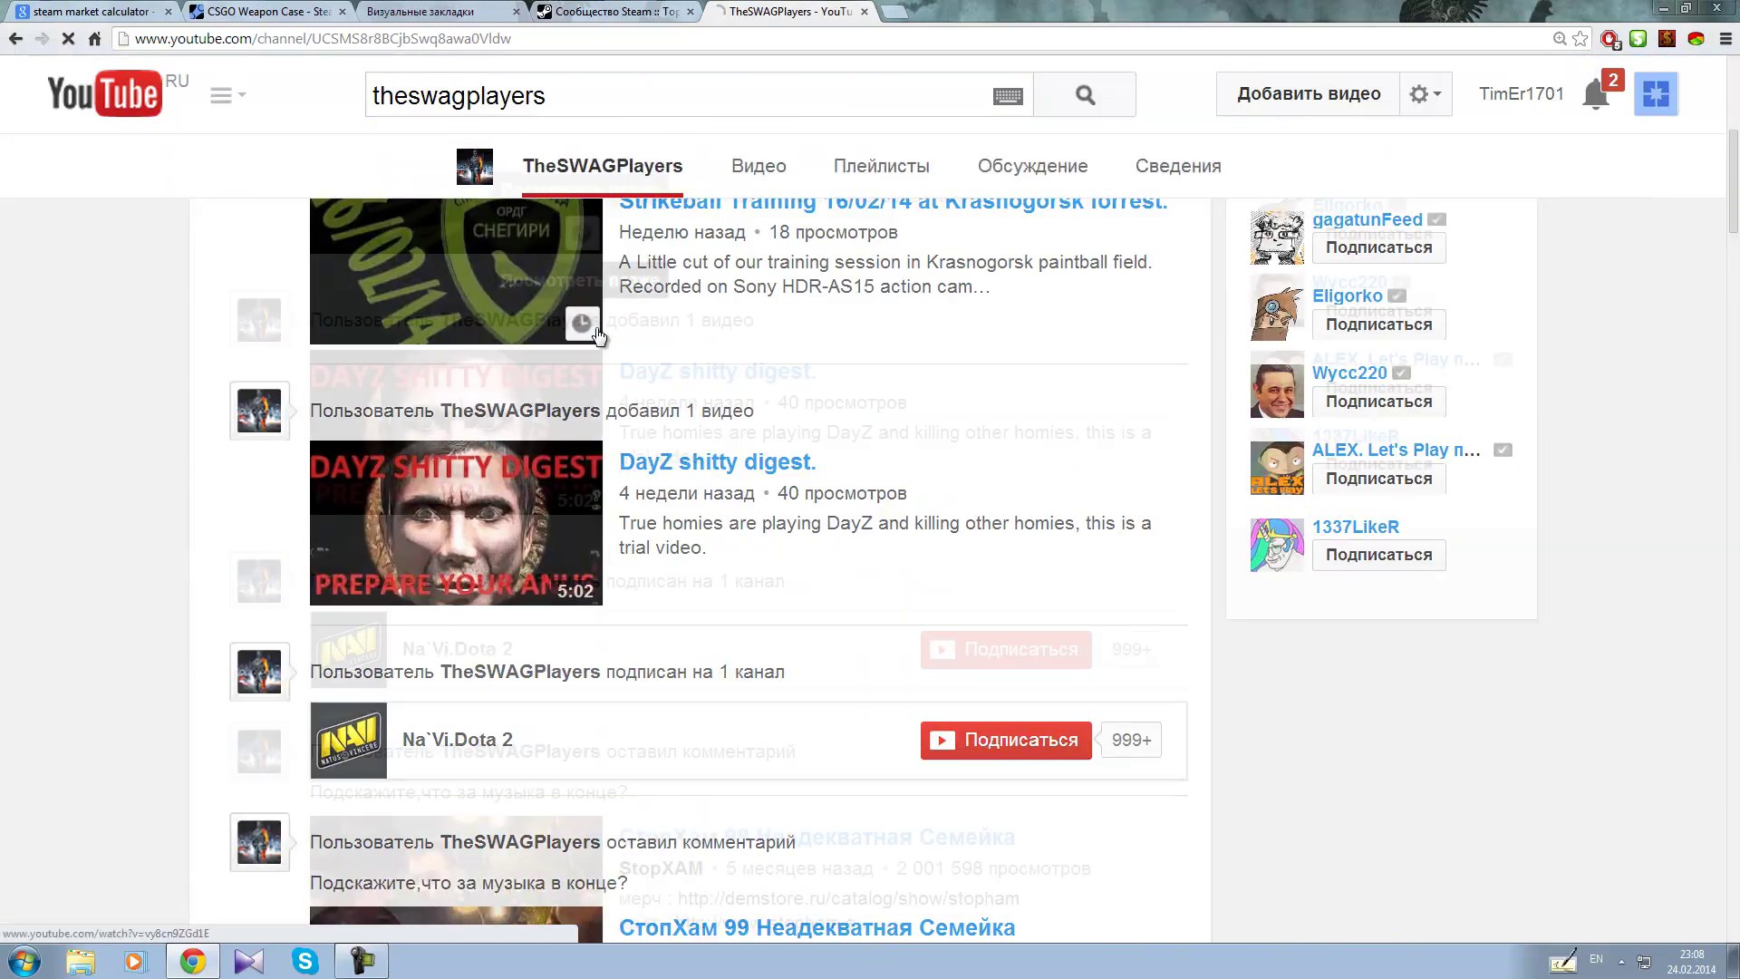